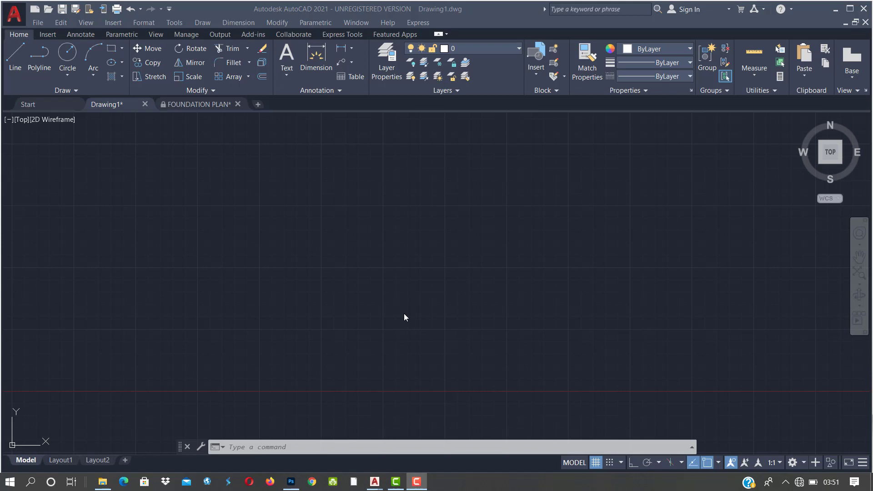
pyautogui.scroll(-5, 428, 315)
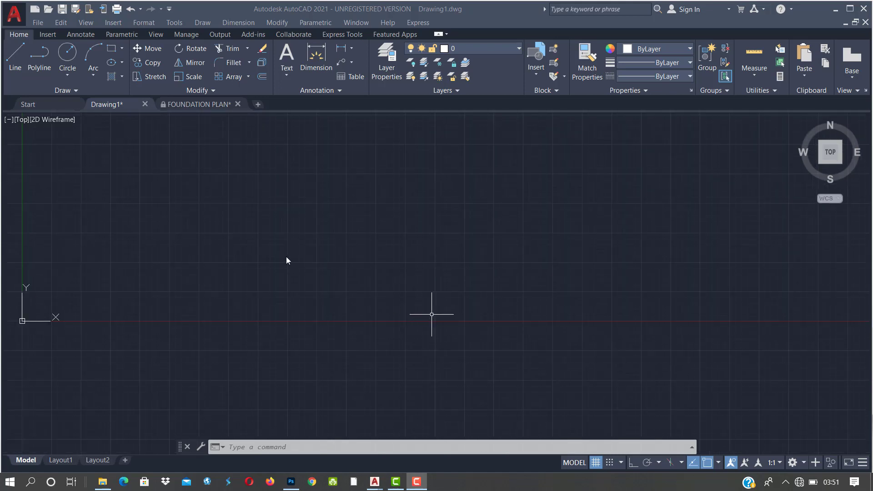
pyautogui.click(267, 450)
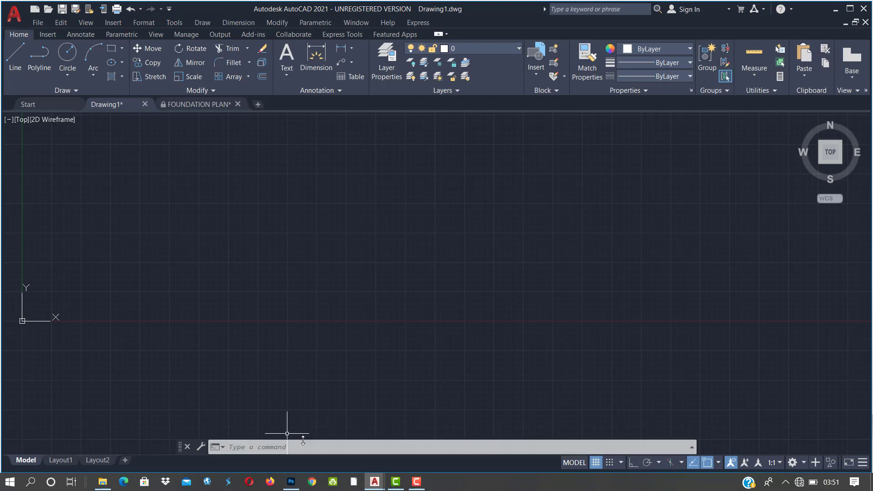
pyautogui.click(288, 447)
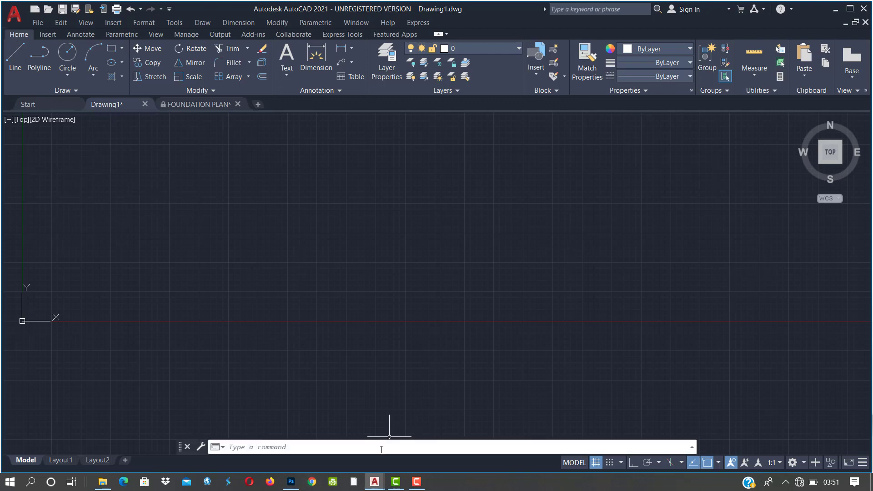
pyautogui.click(339, 301)
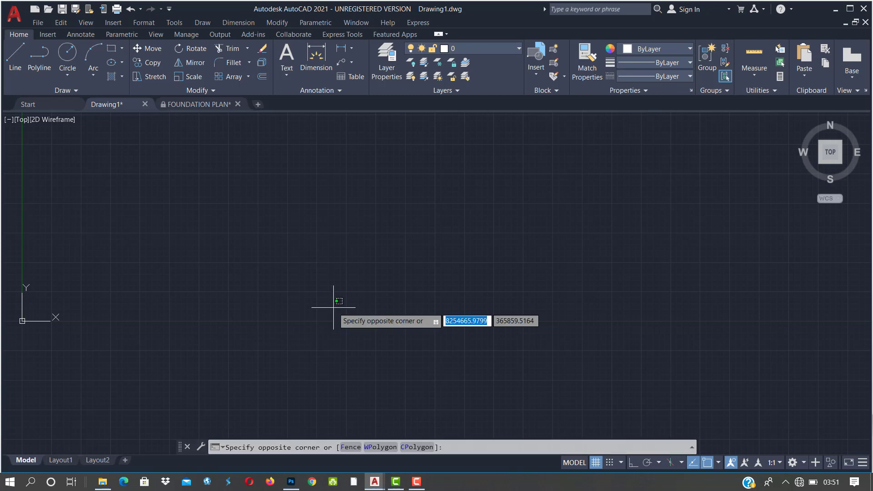
pyautogui.click(344, 358)
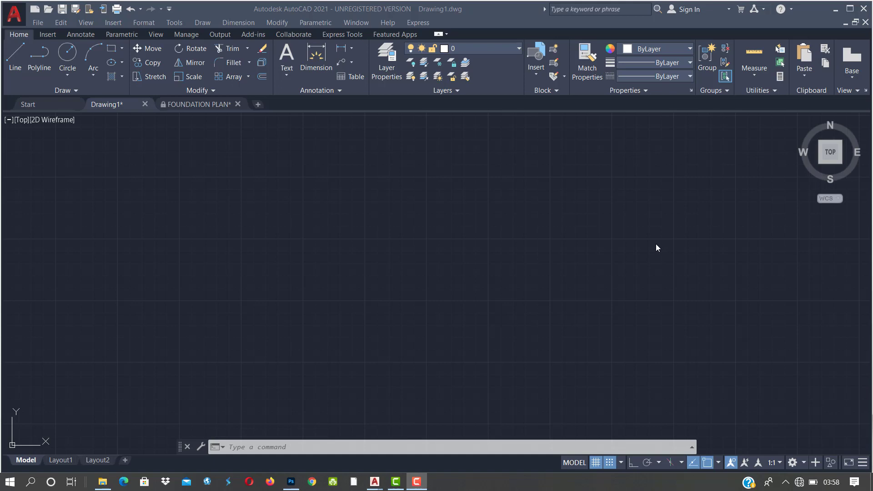
# Step: Enter the alias L and browse its command suggestions down to LAYFRZ, leaving only L entered
pyautogui.click(320, 449)
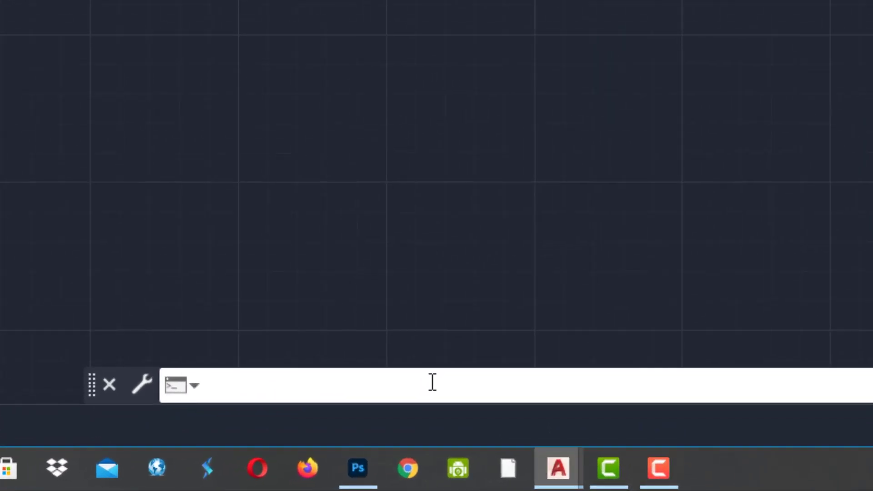
pyautogui.write('4')
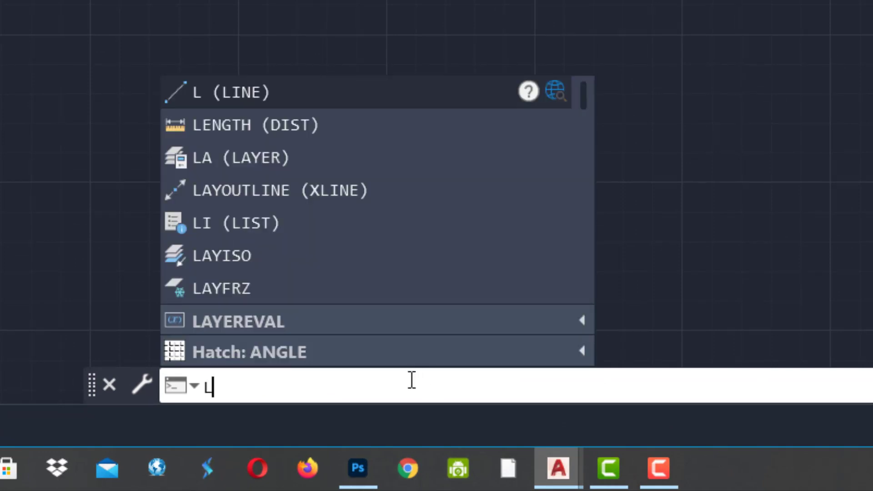
pyautogui.press('Down')
pyautogui.press('Down')
pyautogui.press('Down')
pyautogui.press('Down')
pyautogui.press('Down')
pyautogui.press('Down')
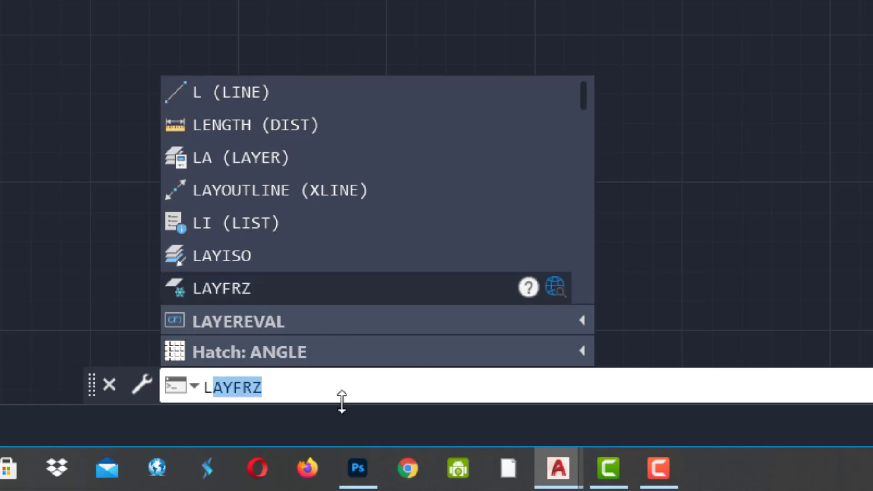
pyautogui.click(341, 394)
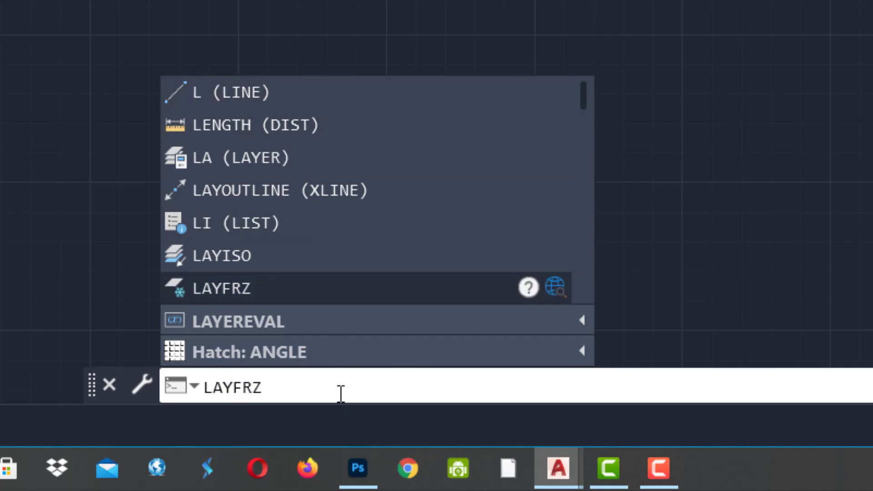
pyautogui.press('BackSpace')
pyautogui.press('BackSpace')
pyautogui.press('BackSpace')
pyautogui.press('BackSpace')
pyautogui.press('BackSpace')
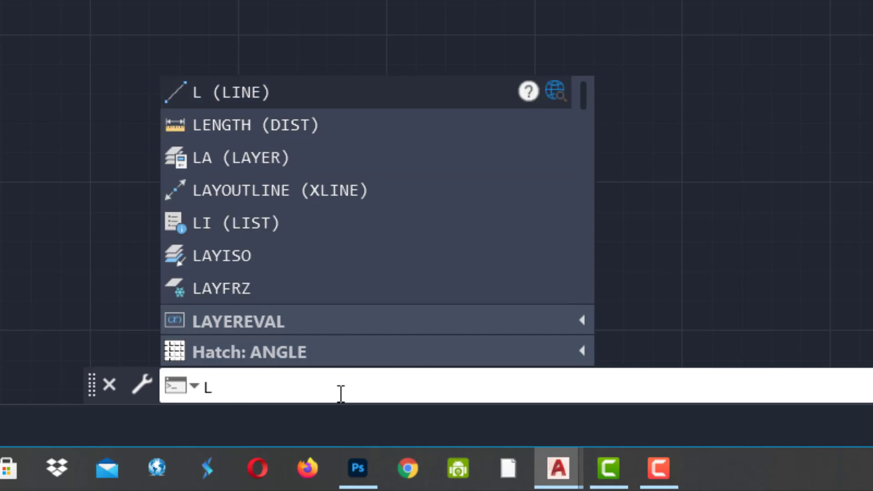
# Step: Run the LINE command and draw a nearly horizontal first segment about 1720 units long in the empty area
pyautogui.press('Return')
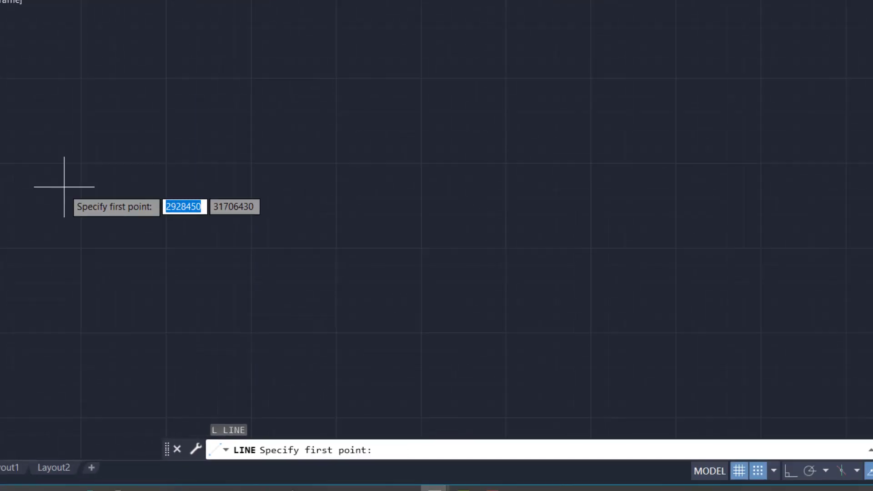
pyautogui.click(65, 205)
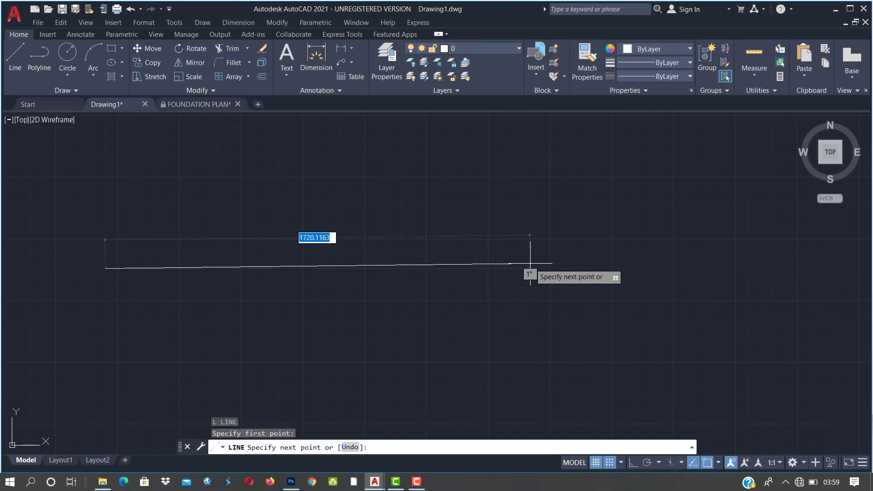
pyautogui.click(531, 264)
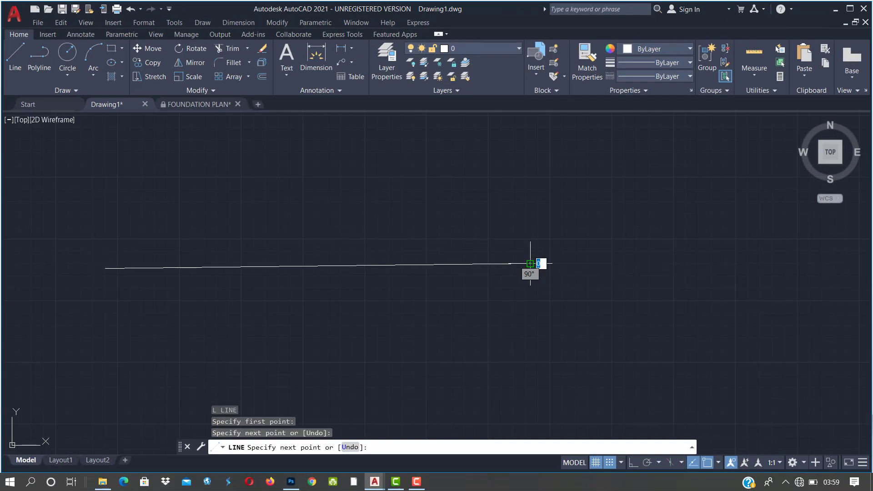
# Step: Continue the line below the first segment with five connected freehand zigzag segments and finish the command
pyautogui.scroll(-2, 514, 259)
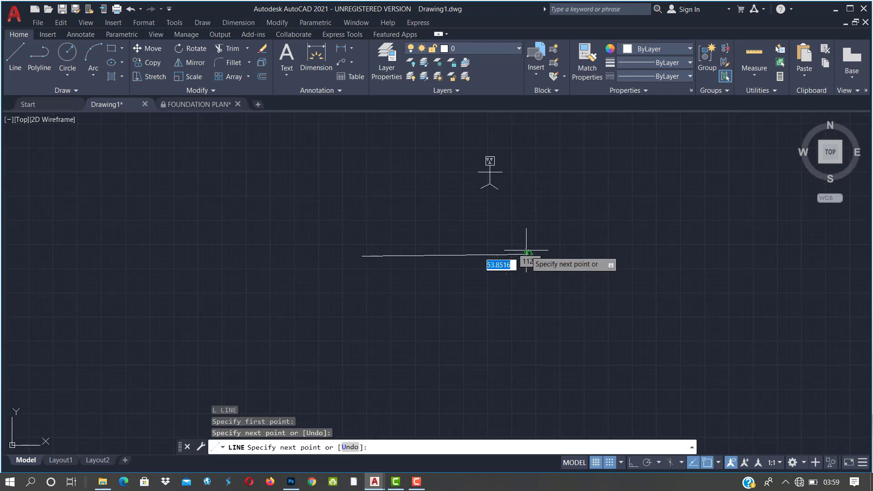
pyautogui.scroll(2, 478, 315)
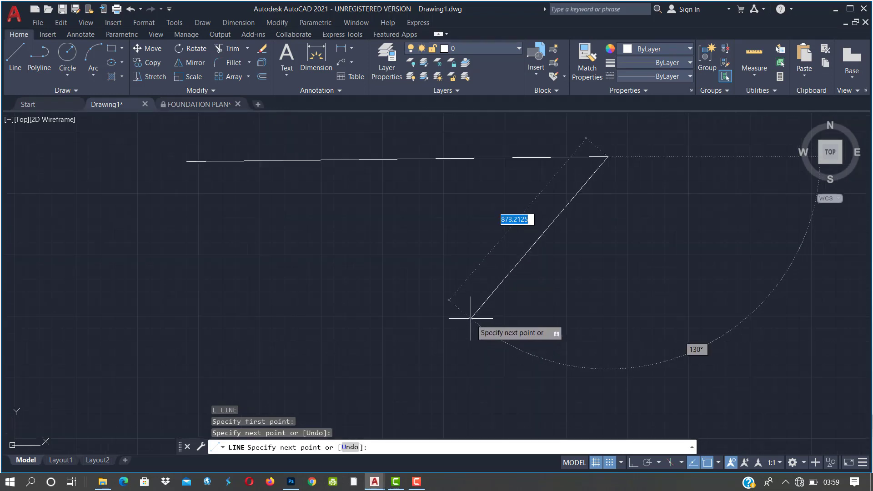
pyautogui.click(410, 348)
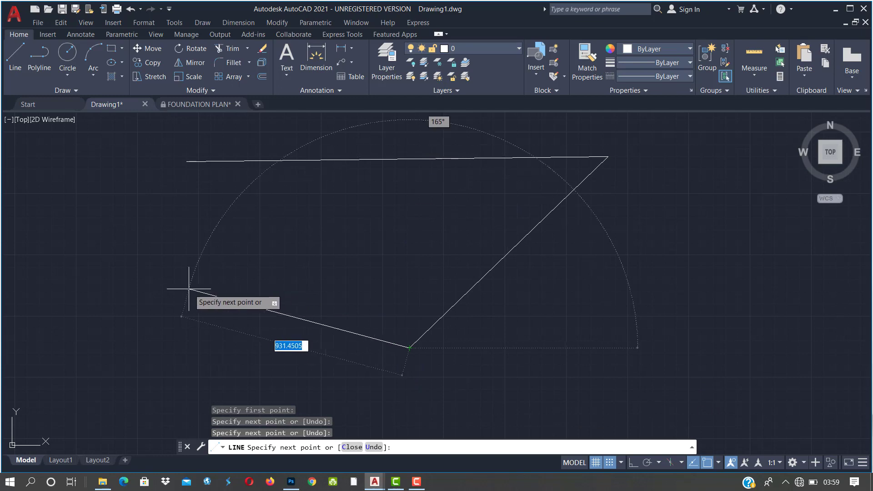
pyautogui.click(179, 286)
pyautogui.click(172, 372)
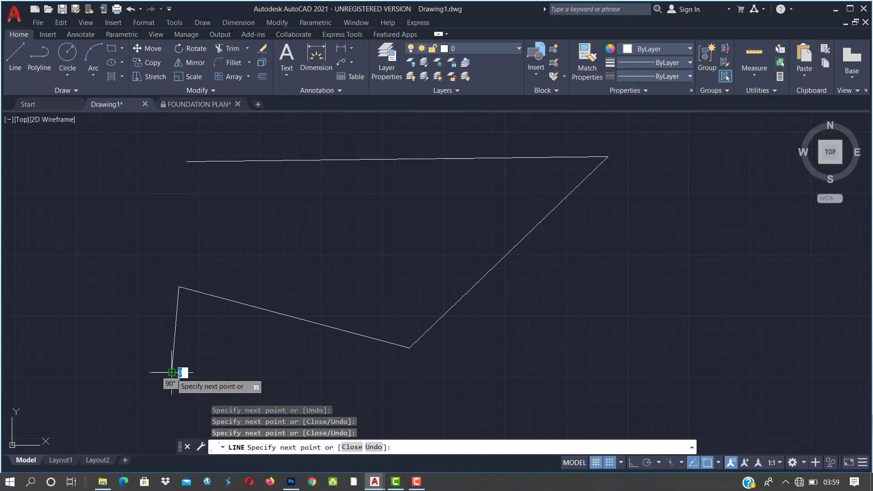
pyautogui.moveTo(183, 369); pyautogui.dragTo(366, 262, button='middle')
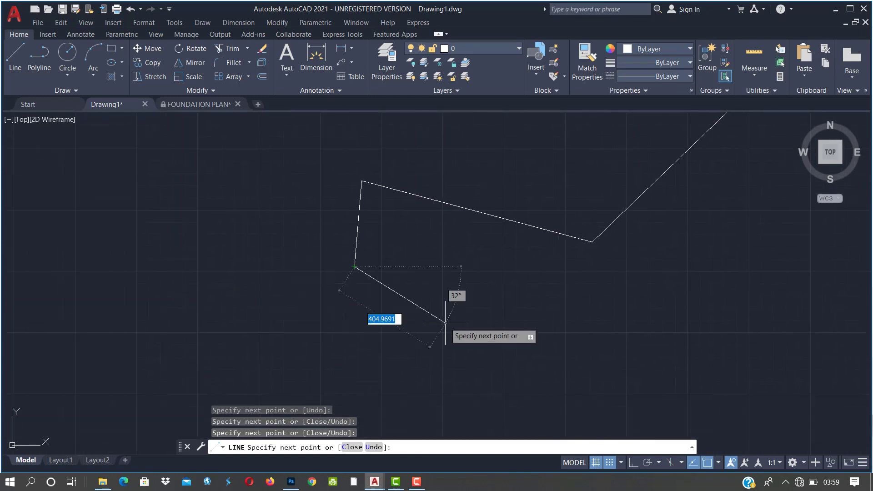
pyautogui.click(553, 317)
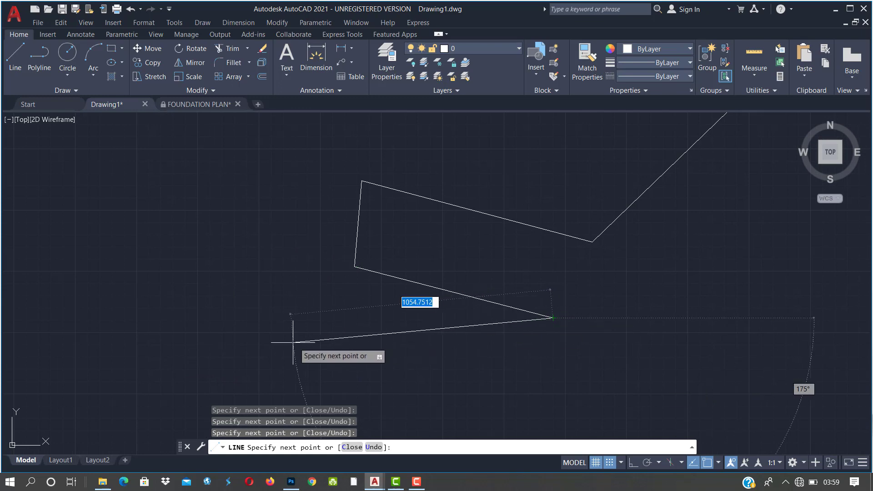
pyautogui.click(271, 342)
pyautogui.press('Return')
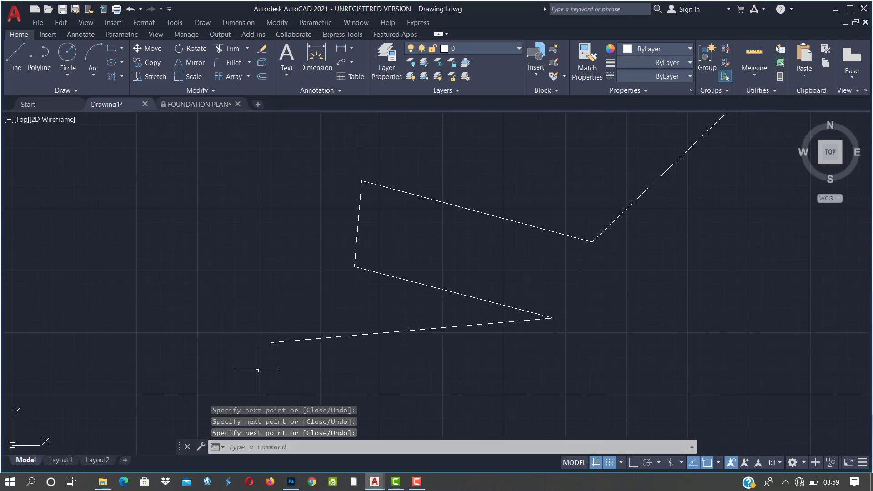
# Step: Examine the zigzag lines and the square-headed stick figure above them, keeping empty space beside the figure
pyautogui.scroll(-2, 257, 366)
pyautogui.scroll(1, 263, 368)
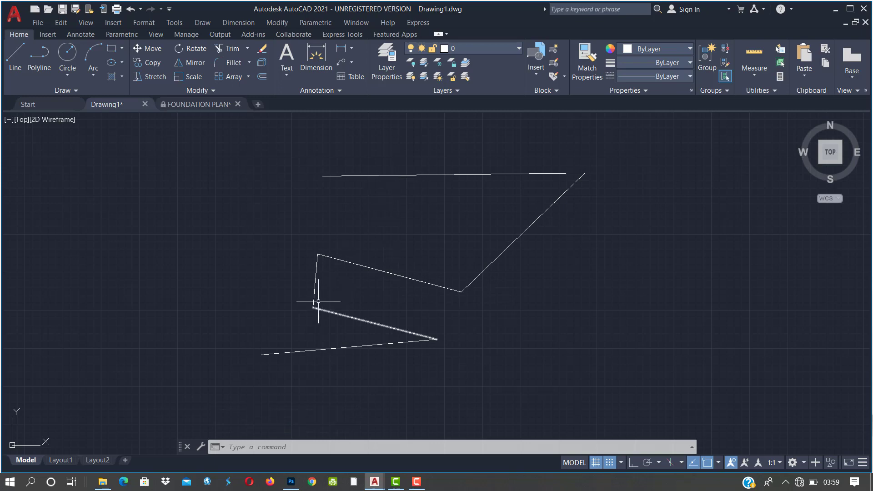
pyautogui.scroll(-3, 290, 359)
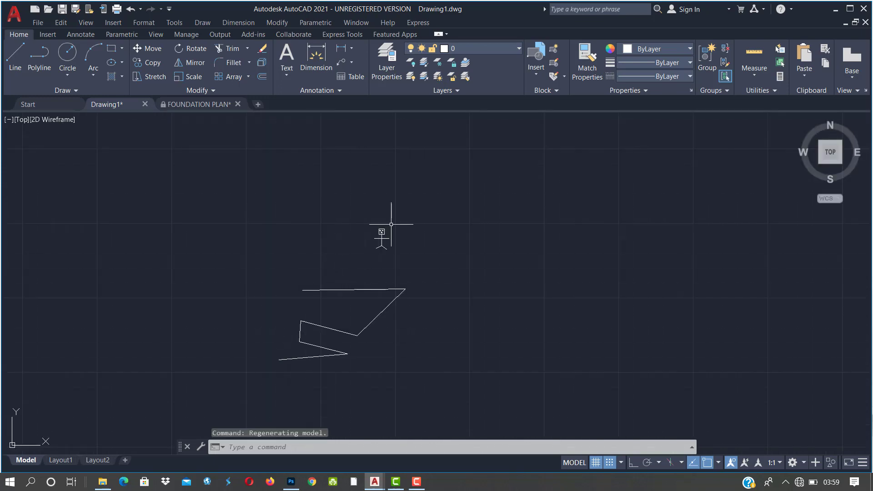
pyautogui.scroll(6, 402, 259)
pyautogui.moveTo(365, 218); pyautogui.dragTo(362, 308, button='middle')
pyautogui.scroll(4, 323, 239)
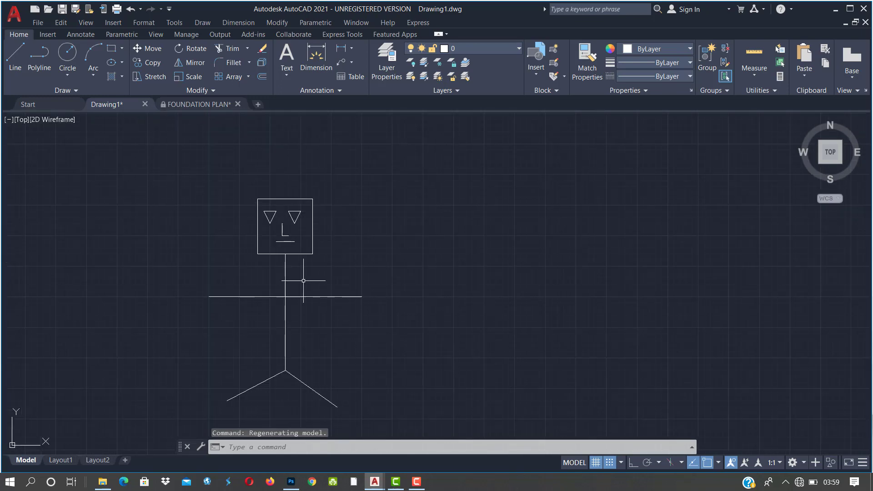
pyautogui.scroll(2, 303, 281)
pyautogui.moveTo(293, 294); pyautogui.dragTo(246, 282, button='middle')
pyautogui.scroll(-2, 241, 278)
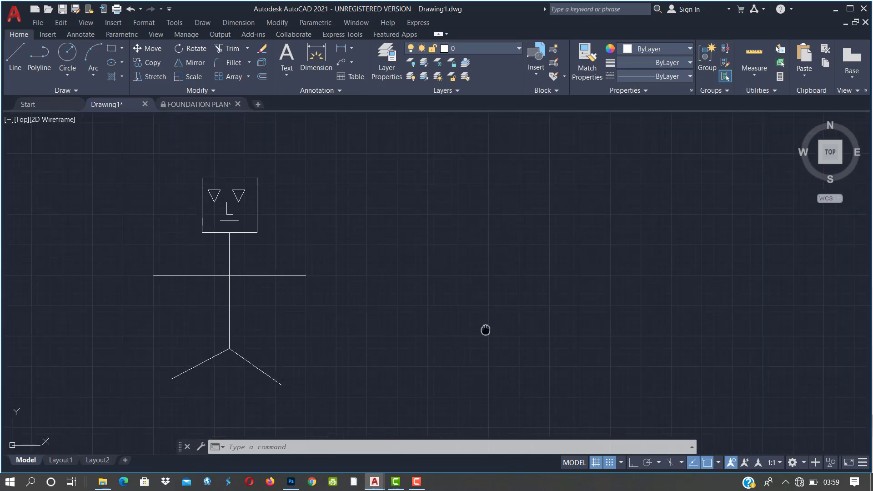
pyautogui.moveTo(485, 330); pyautogui.dragTo(415, 328, button='middle')
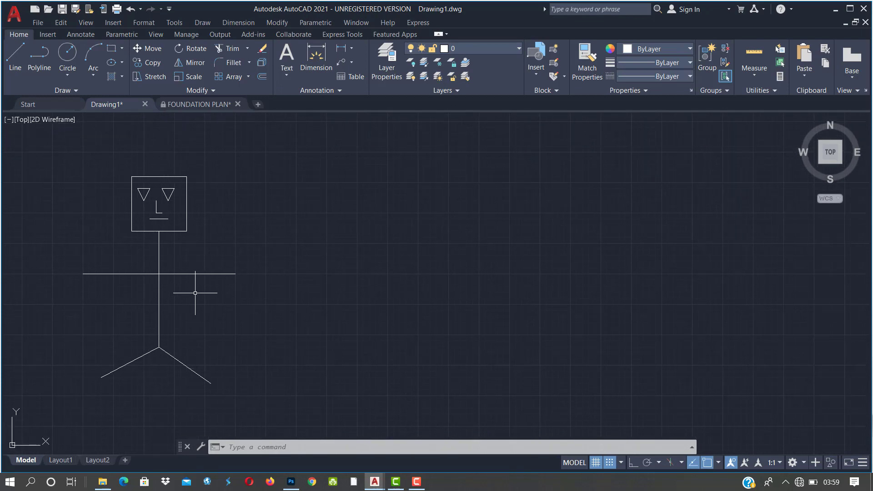
# Step: Draw a closed rectangle with the LINE command in the empty space beside the stick figure, level with its head
pyautogui.click(365, 447)
pyautogui.write('LIN')
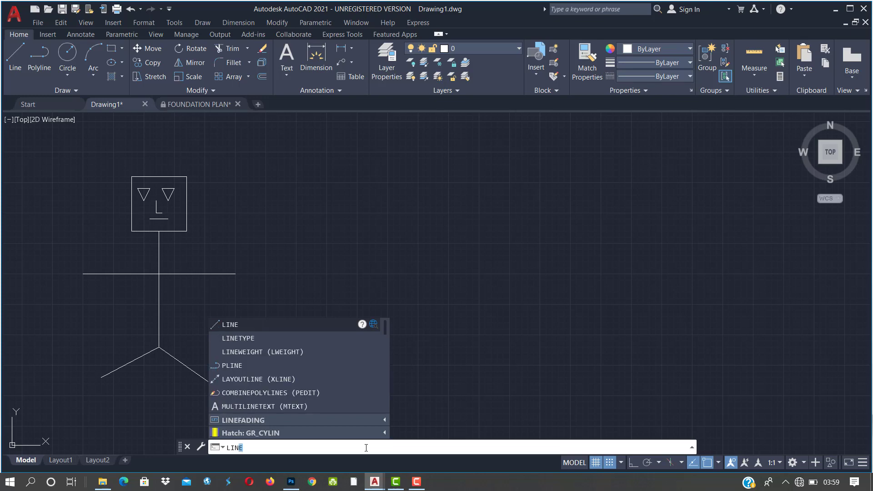
pyautogui.write('E')
pyautogui.press('Return')
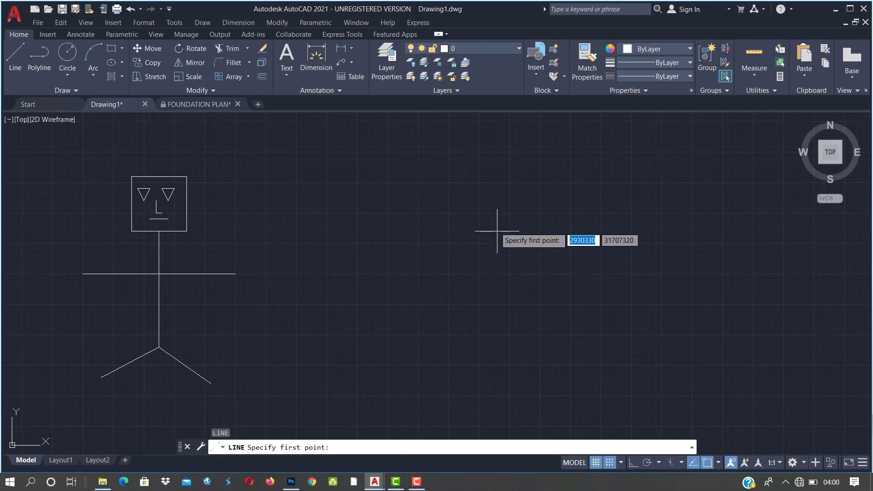
pyautogui.click(449, 188)
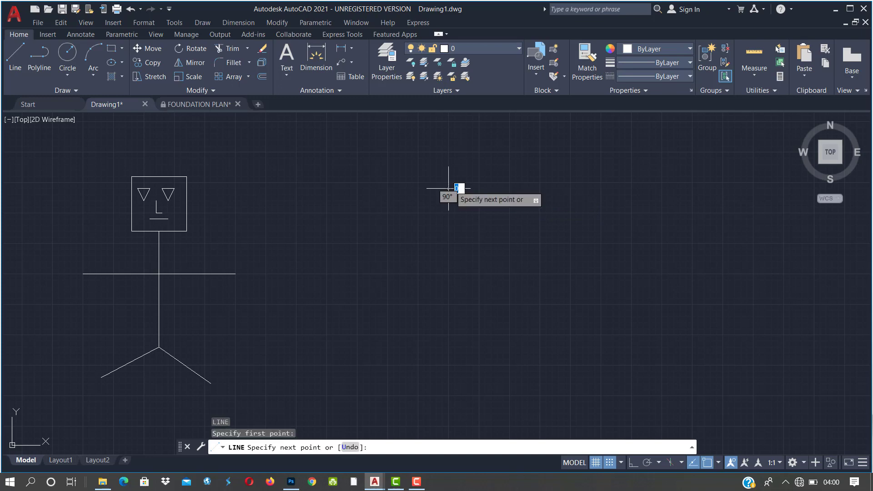
pyautogui.click(449, 237)
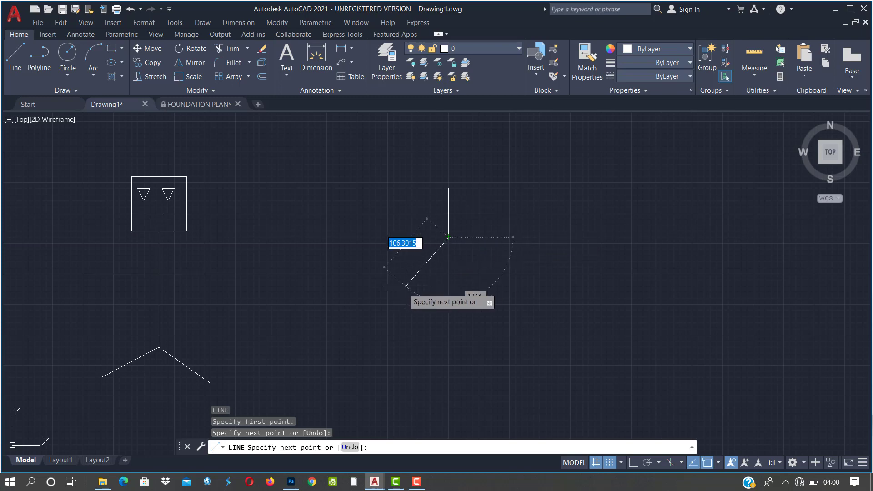
pyautogui.click(510, 237)
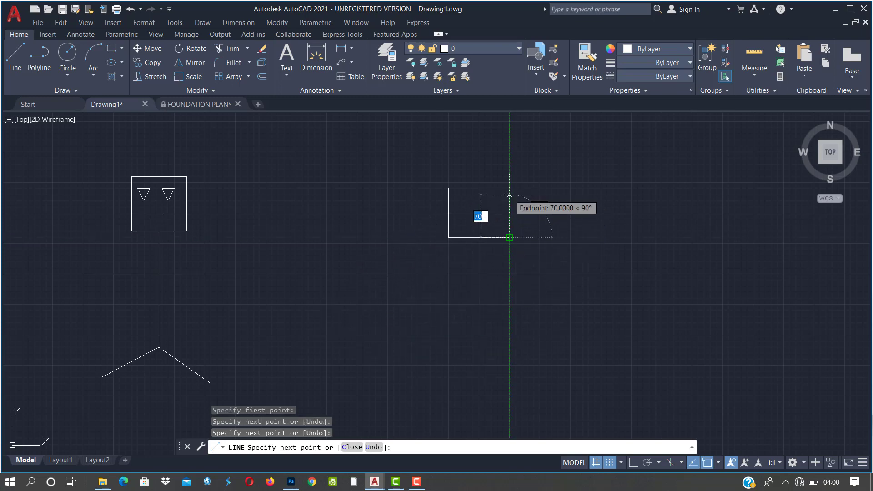
pyautogui.click(510, 188)
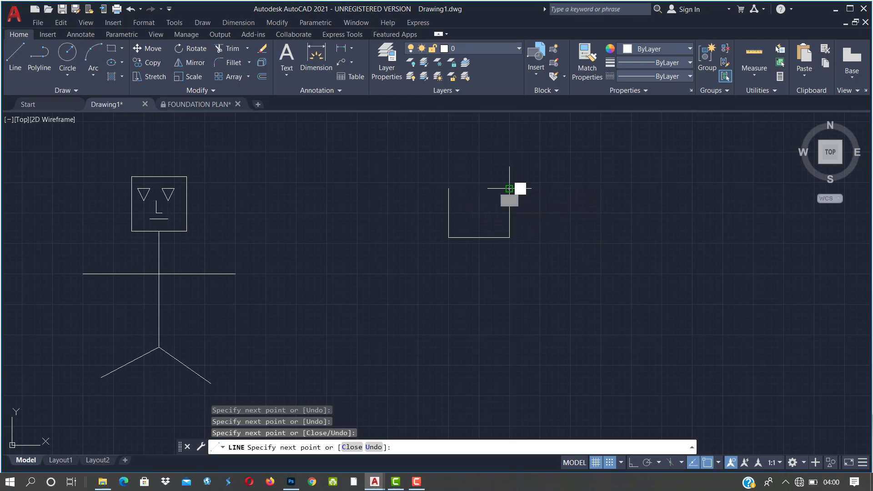
pyautogui.click(449, 188)
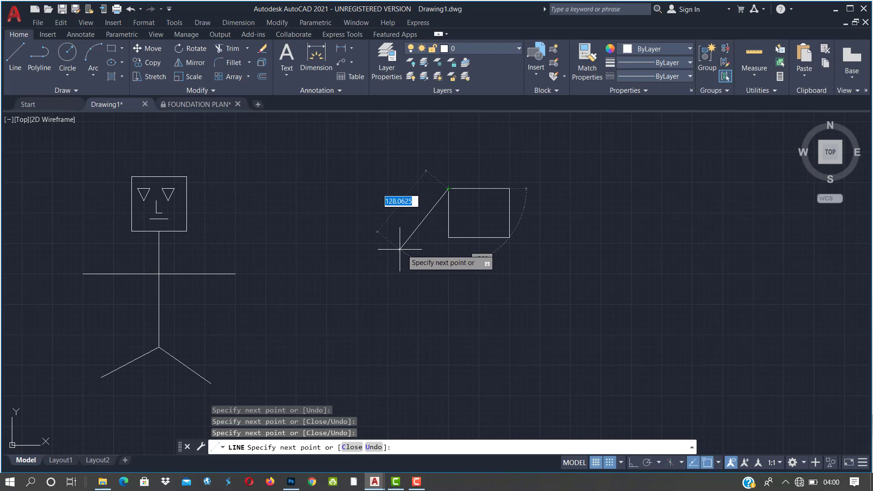
pyautogui.press('Return')
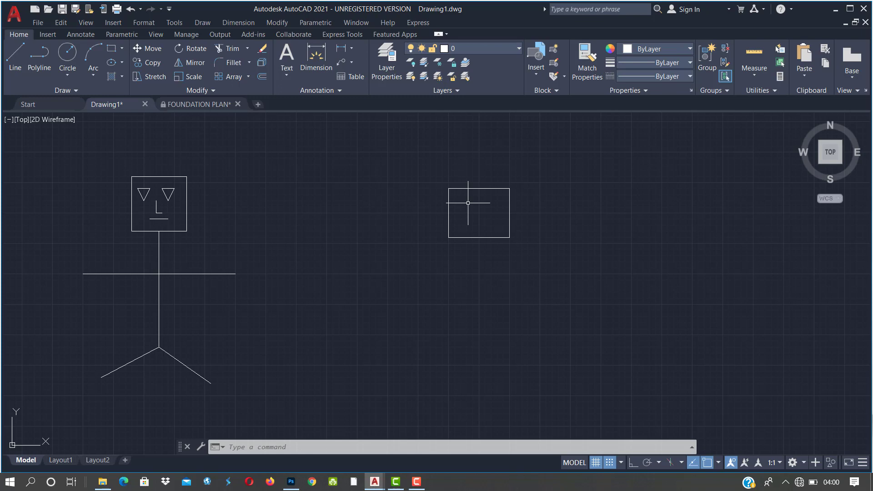
# Step: Draw the left eye inside the new head rectangle with the LINE command as a closed triangle pointing down
pyautogui.write('l')
pyautogui.press('Return')
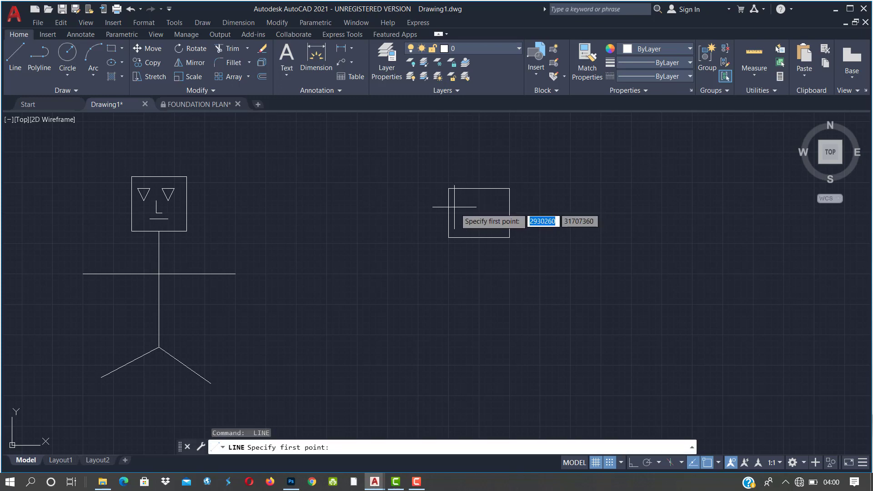
pyautogui.scroll(2, 455, 207)
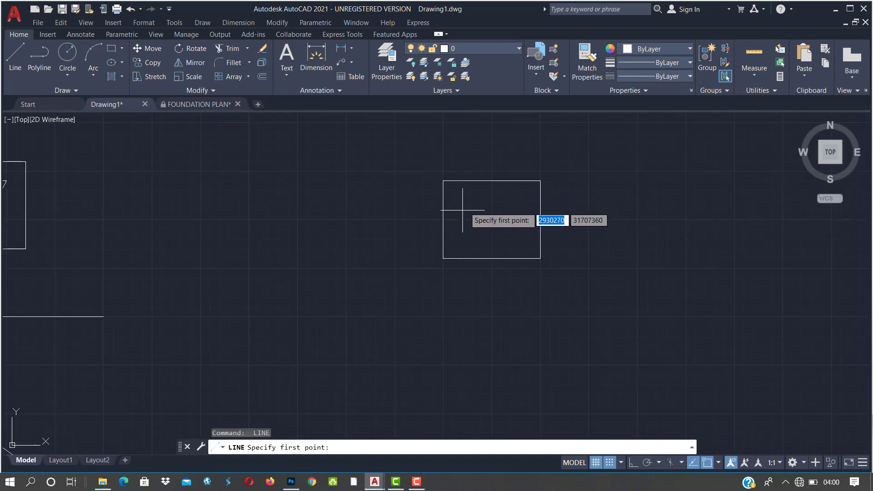
pyautogui.moveTo(466, 205); pyautogui.dragTo(605, 233, button='middle')
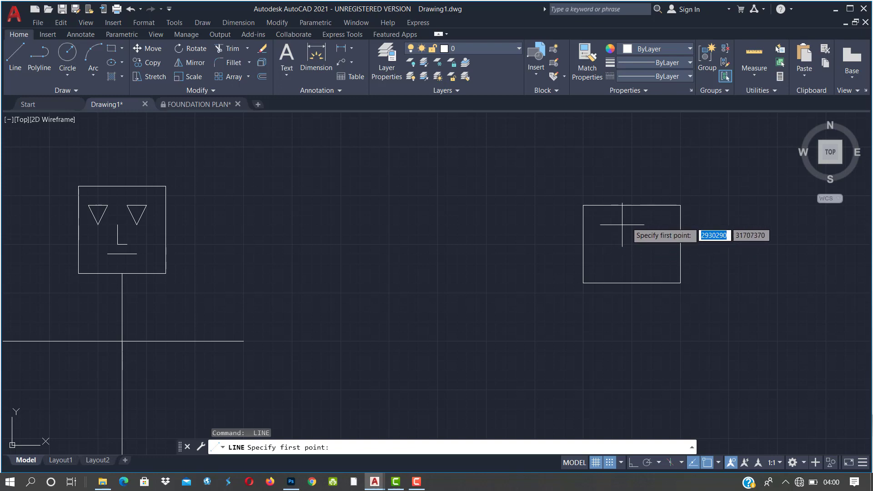
pyautogui.click(622, 225)
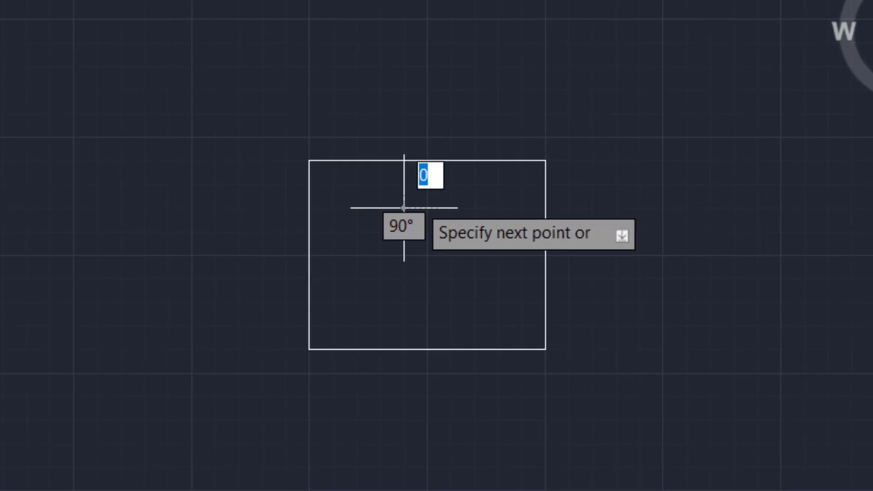
pyautogui.click(356, 208)
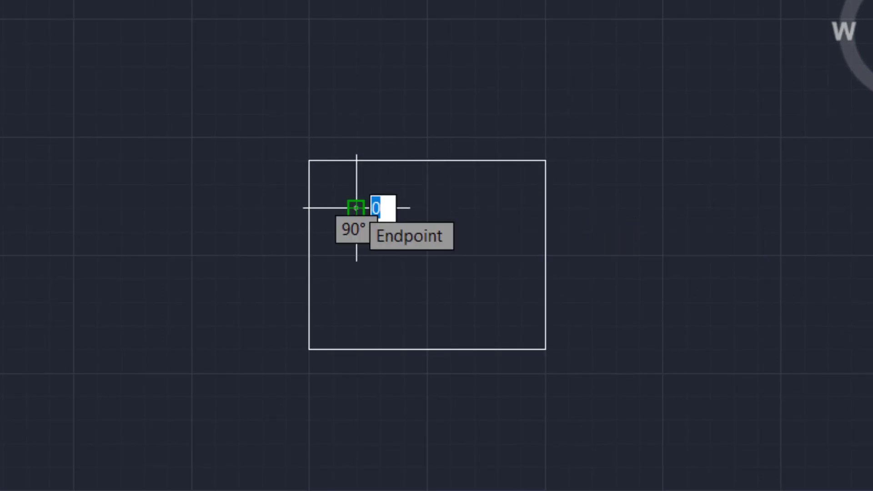
pyautogui.click(380, 256)
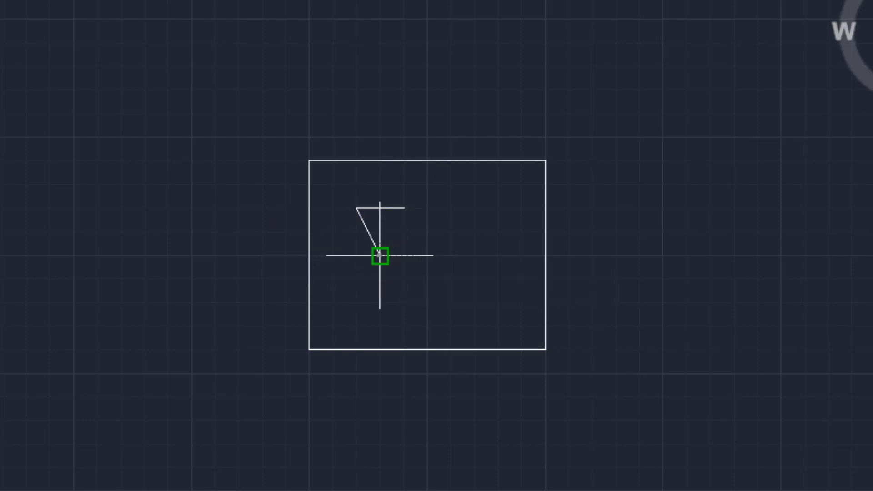
pyautogui.click(404, 208)
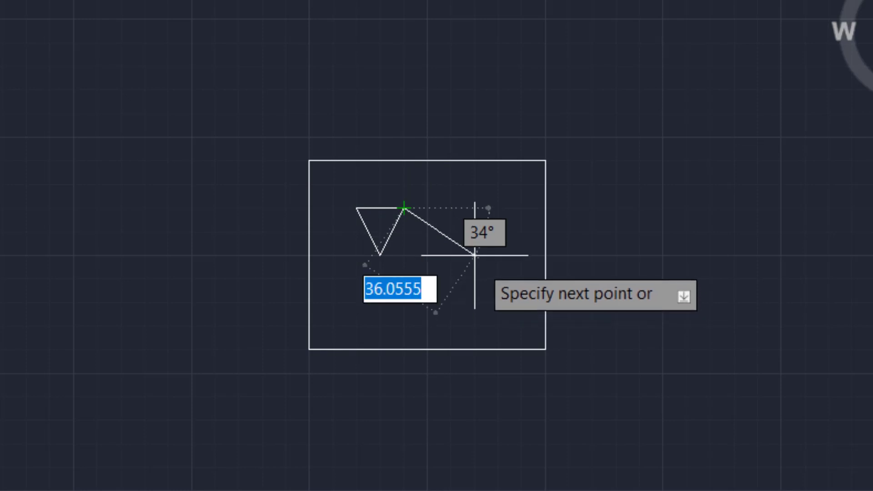
pyautogui.press('Escape')
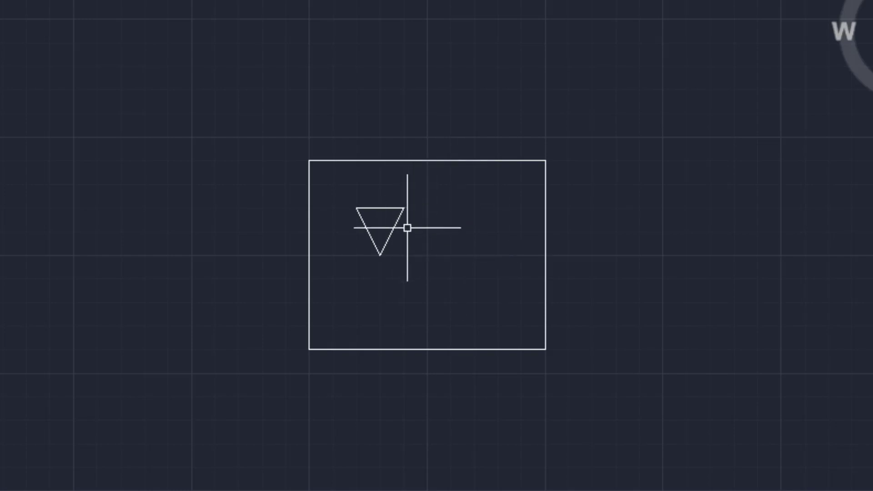
# Step: Draw a matching downward-pointing triangle as the right eye, level with the first, with slanted sides about 22.36 units long
pyautogui.press('Return')
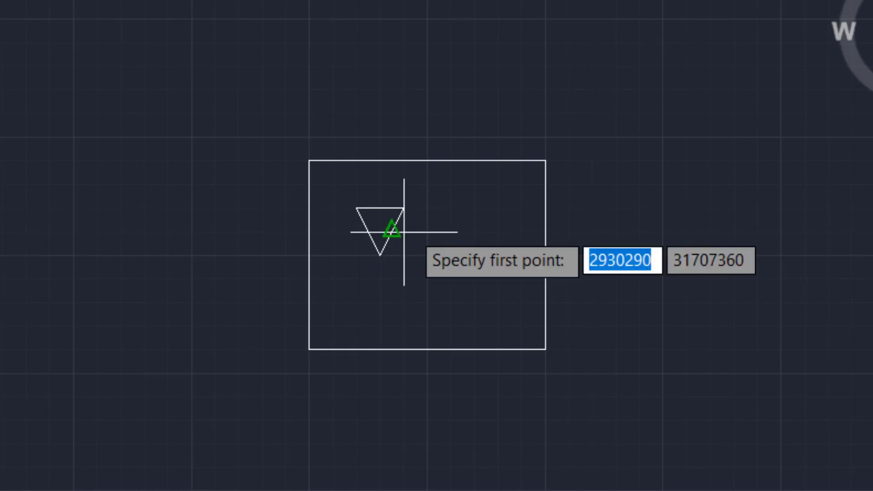
pyautogui.click(475, 207)
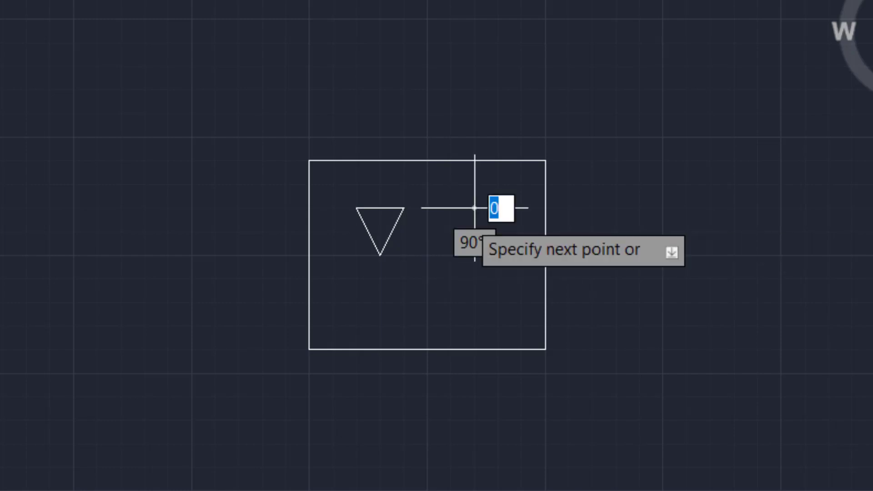
pyautogui.click(521, 208)
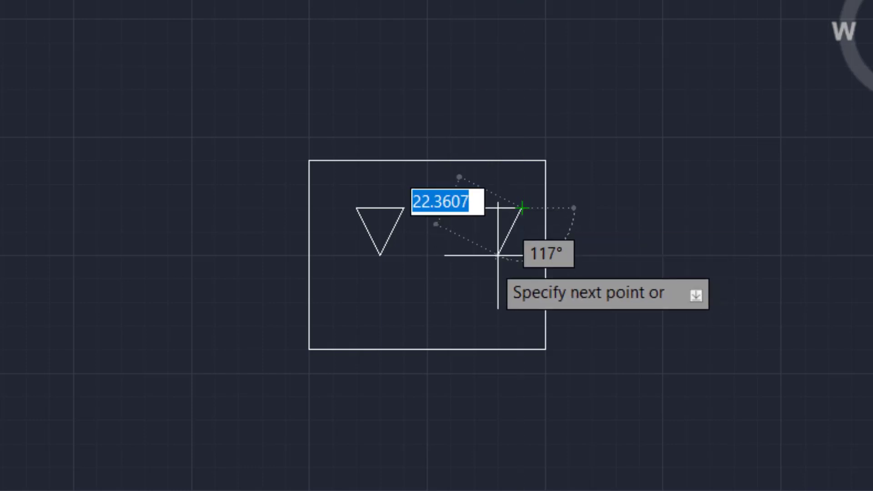
pyautogui.click(498, 256)
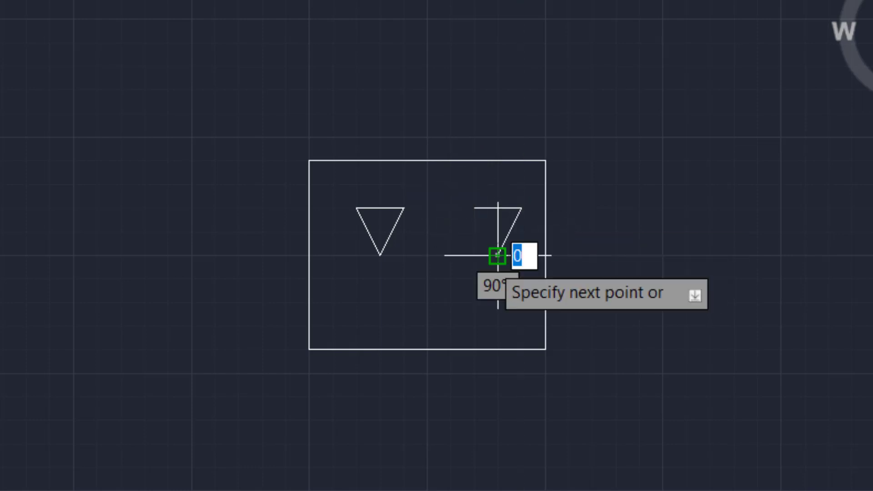
pyautogui.click(474, 208)
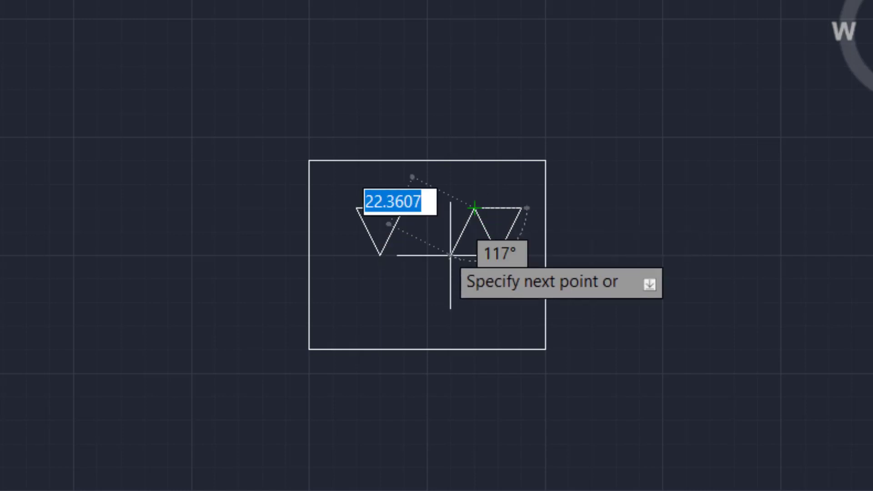
pyautogui.press('Return')
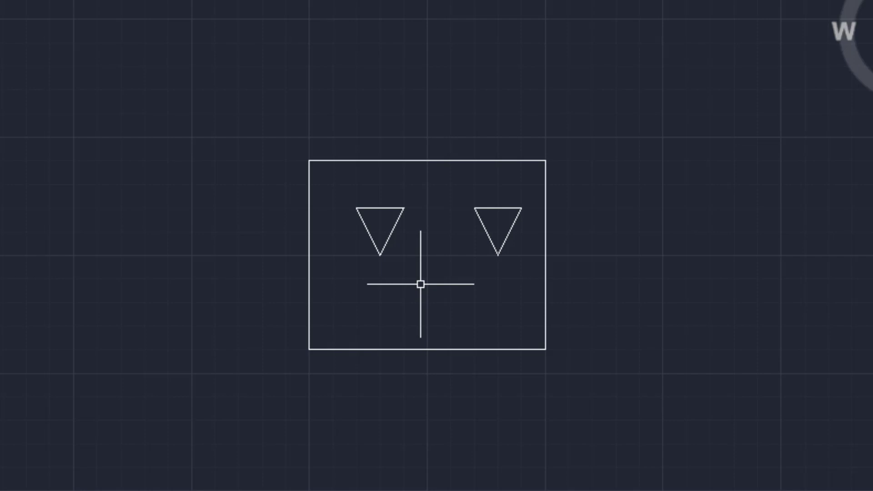
# Step: Draw an L-shaped nose between the eyes: a vertical line about 20 units long with a shorter horizontal foot to the right
pyautogui.press('Return')
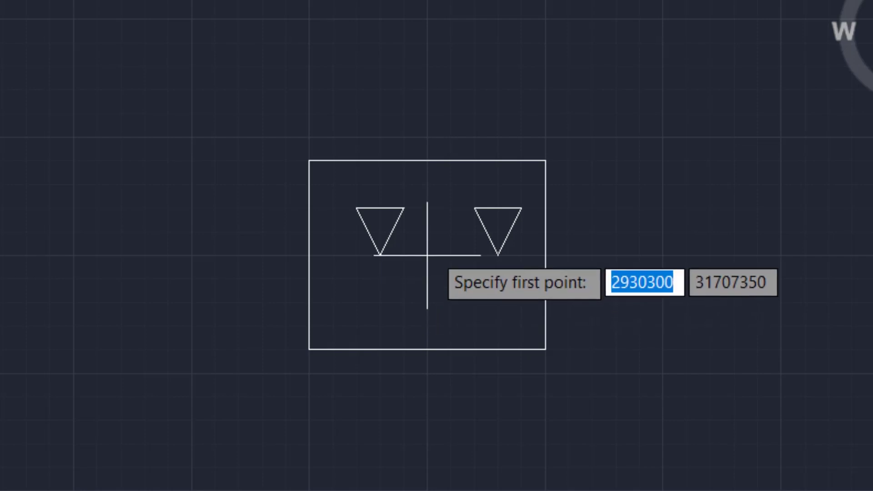
pyautogui.click(427, 232)
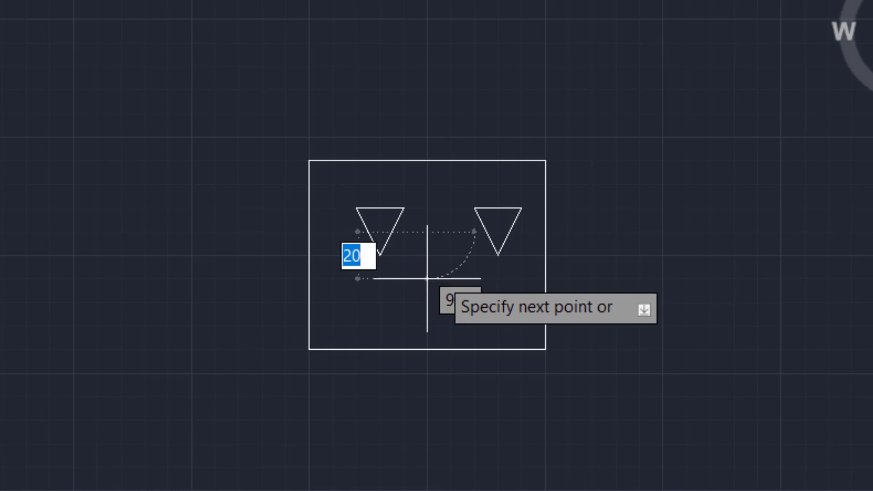
pyautogui.click(427, 279)
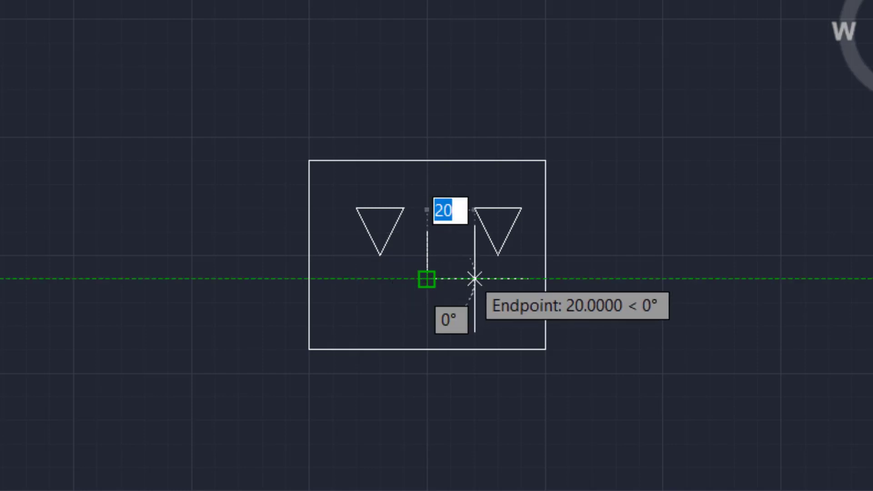
pyautogui.click(451, 278)
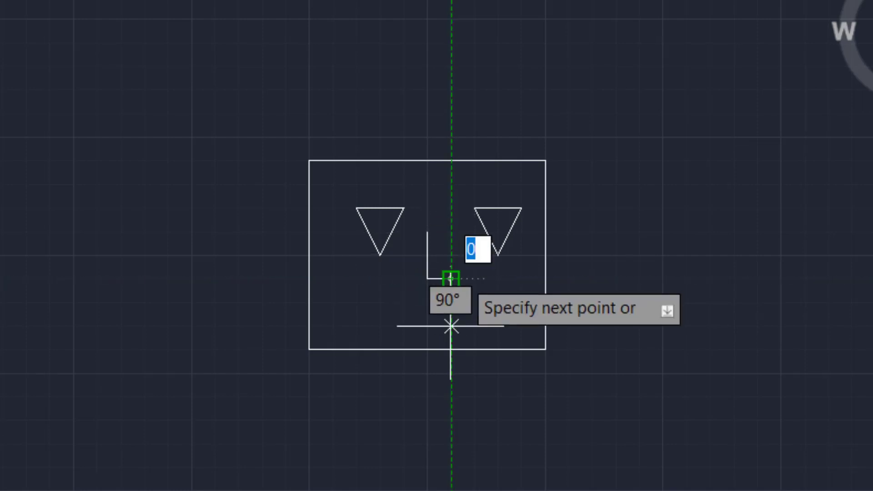
pyautogui.press('Escape')
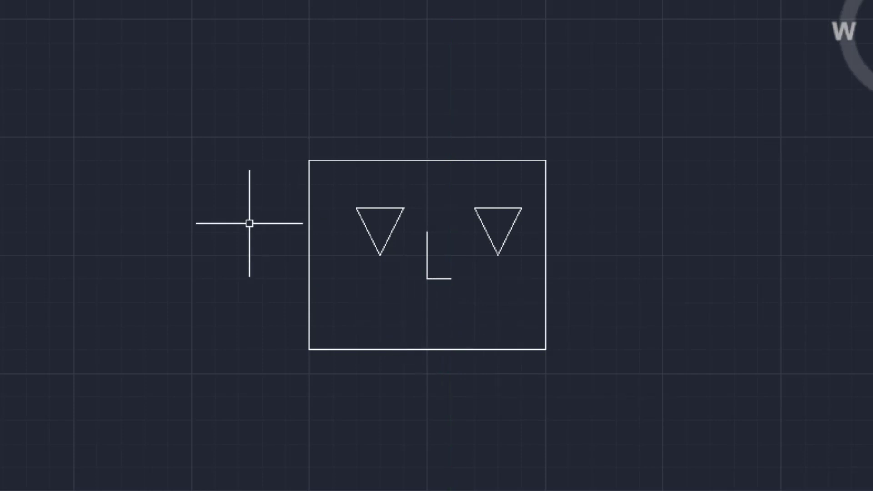
# Step: Draw a horizontal mouth line about 30 units long below the nose with the LINE command
pyautogui.scroll(-2, 82, 283)
pyautogui.scroll(2, 377, 332)
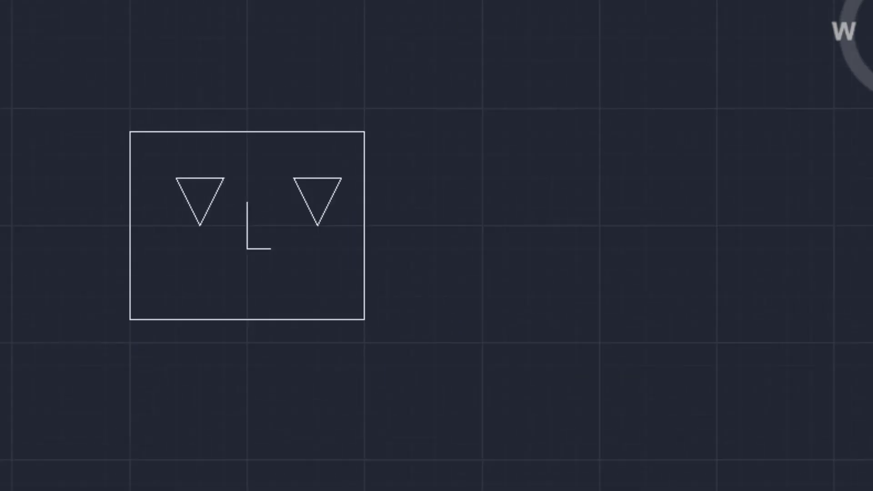
pyautogui.scroll(-2, 371, 337)
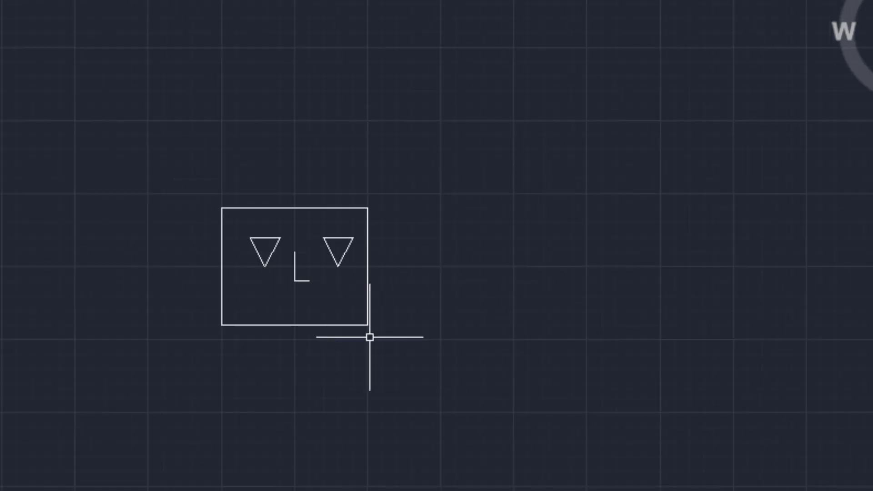
pyautogui.write('l')
pyautogui.press('Return')
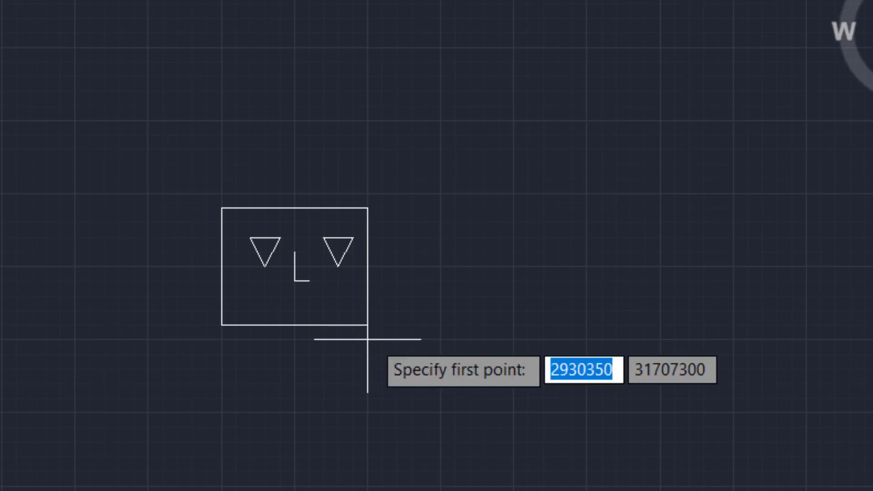
pyautogui.scroll(2, 339, 309)
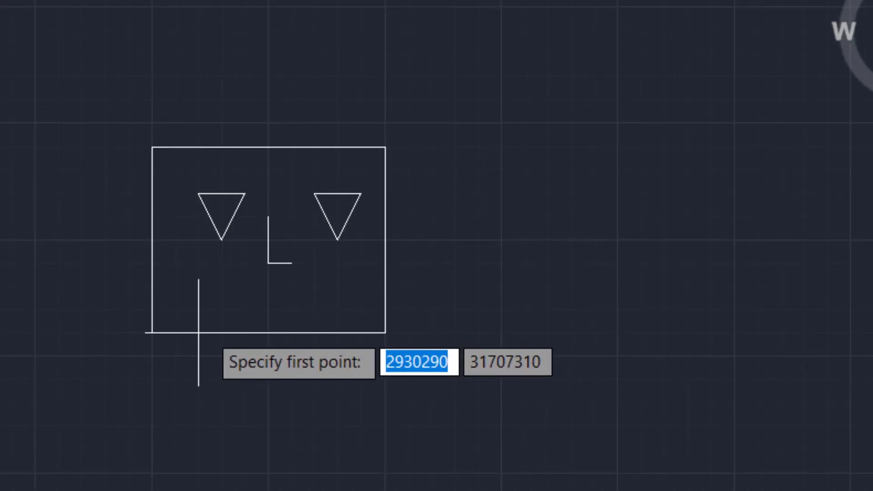
pyautogui.click(245, 309)
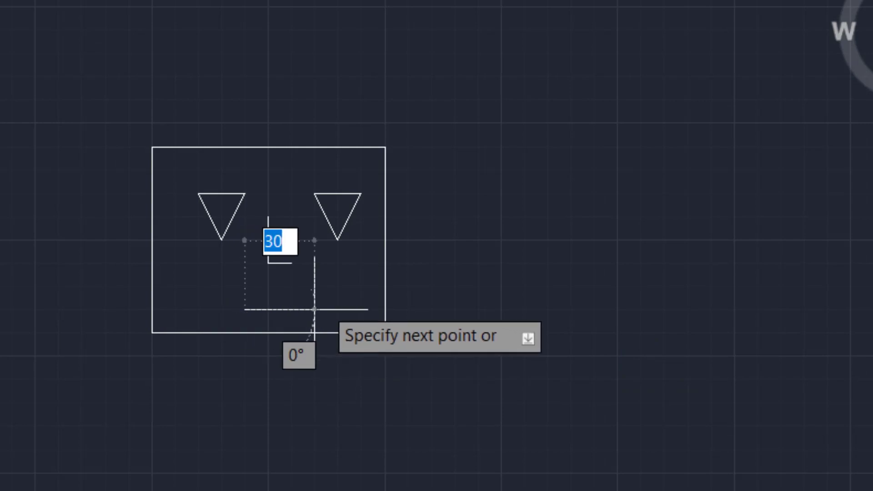
pyautogui.click(314, 310)
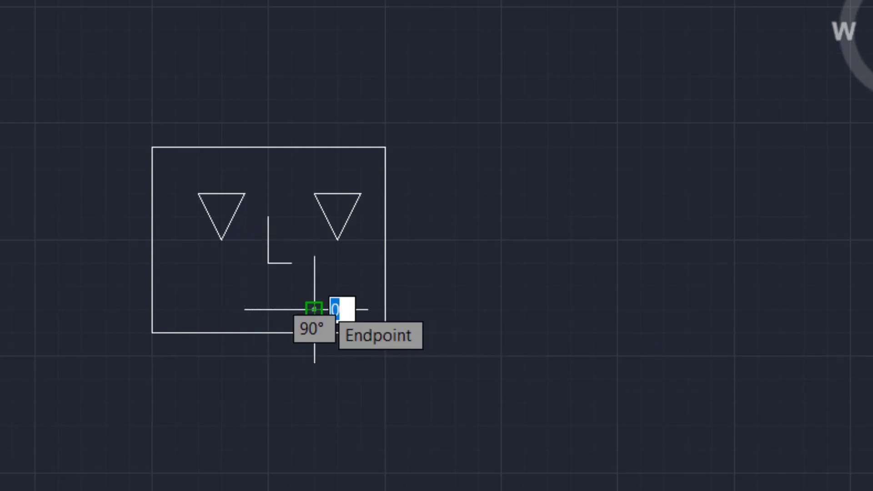
pyautogui.press('Return')
pyautogui.scroll(-2, 255, 314)
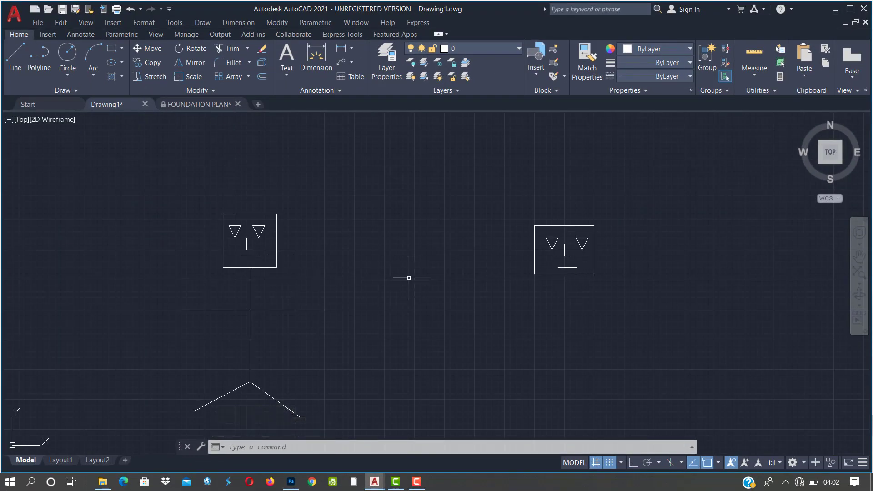
pyautogui.write('l')
pyautogui.press('Return')
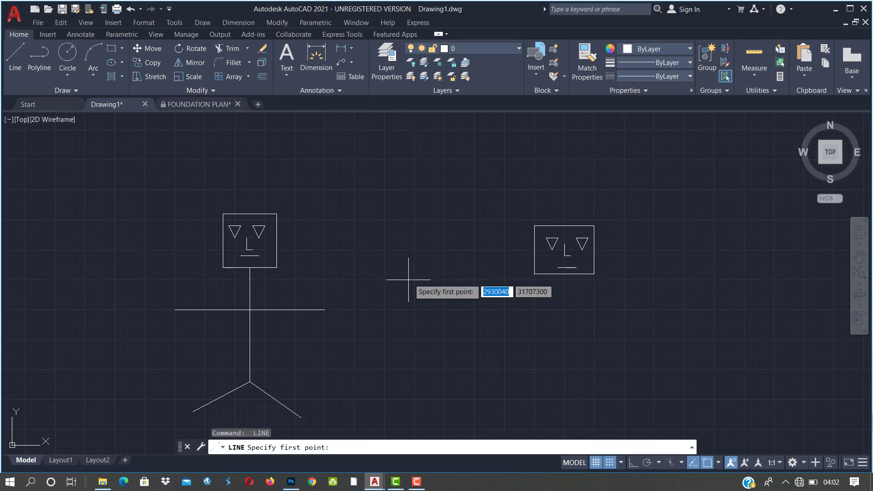
pyautogui.press('Escape')
pyautogui.press('Escape')
pyautogui.press('Escape')
pyautogui.press('Escape')
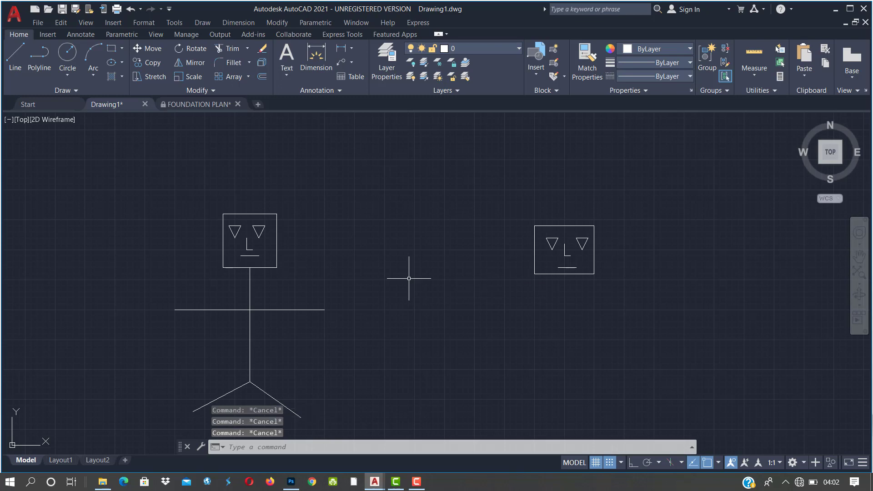
# Step: Draw a line 60 units straight down from the midpoint of the head's bottom edge, continuing horizontally to the left as an arm
pyautogui.press('Return')
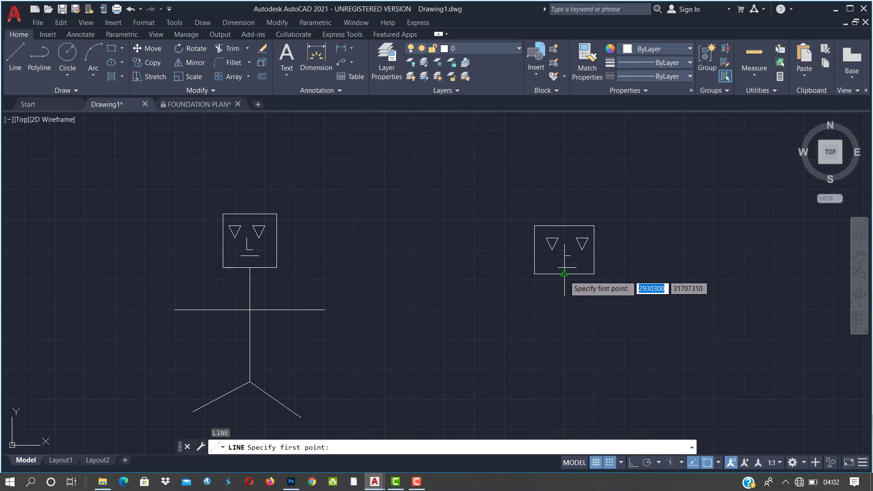
pyautogui.click(565, 273)
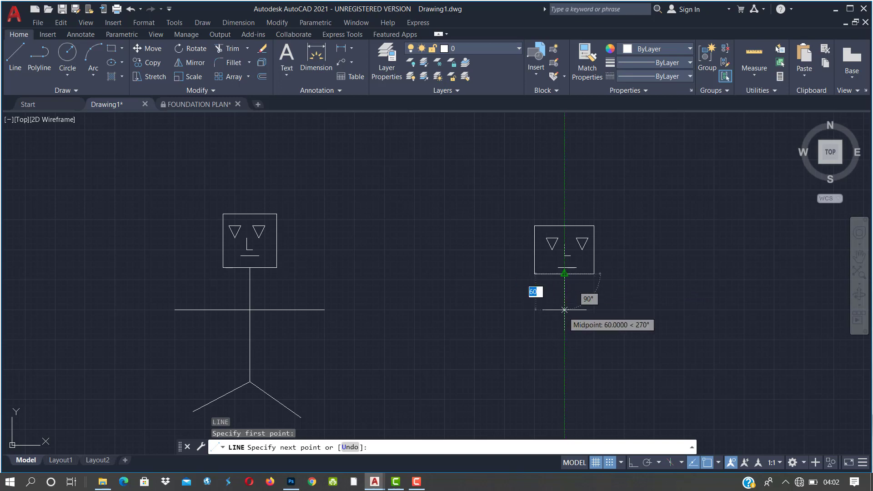
pyautogui.click(565, 310)
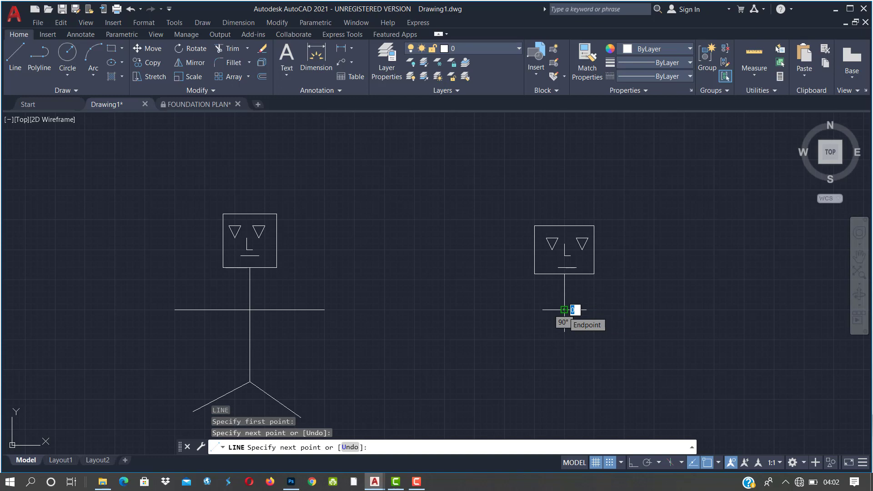
pyautogui.click(487, 310)
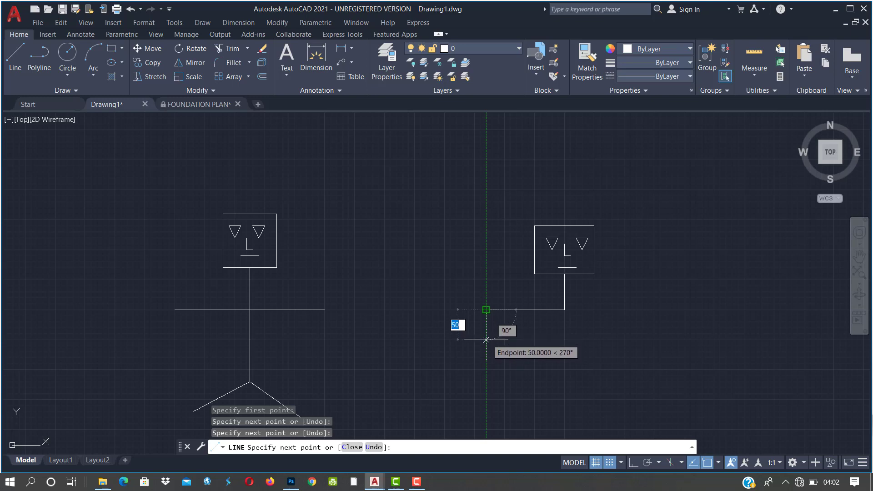
pyautogui.press('Return')
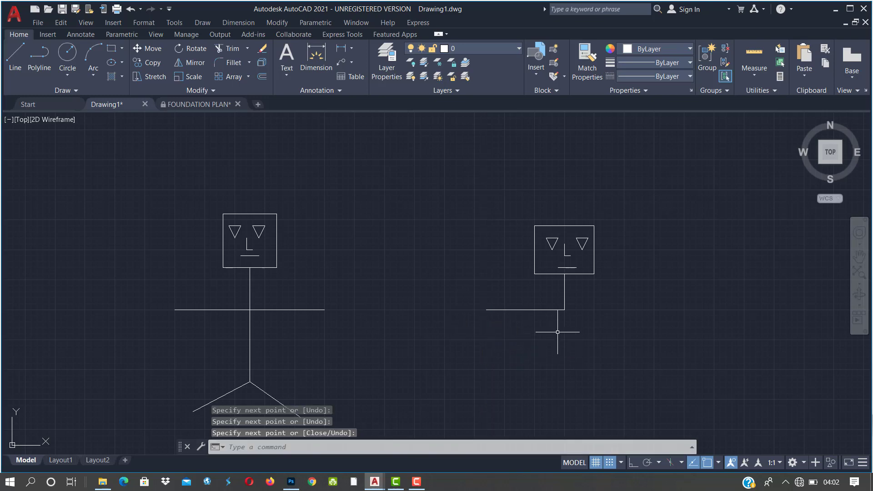
# Step: Draw the right arm as a horizontal line from the bottom end of the neck, about as long as the left arm
pyautogui.press('Return')
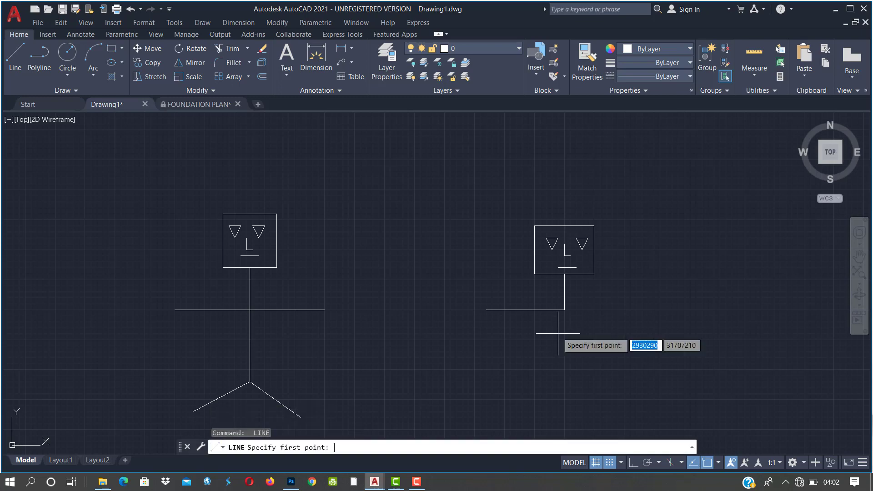
pyautogui.click(564, 310)
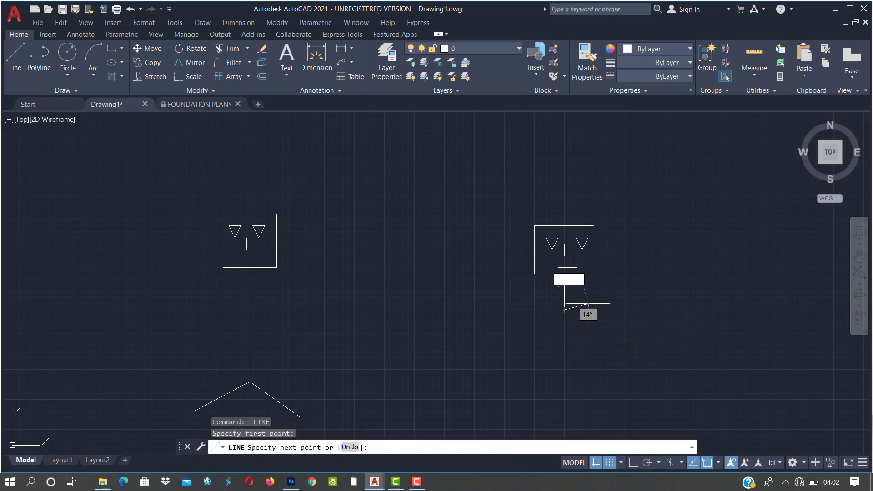
pyautogui.click(636, 309)
pyautogui.press('Return')
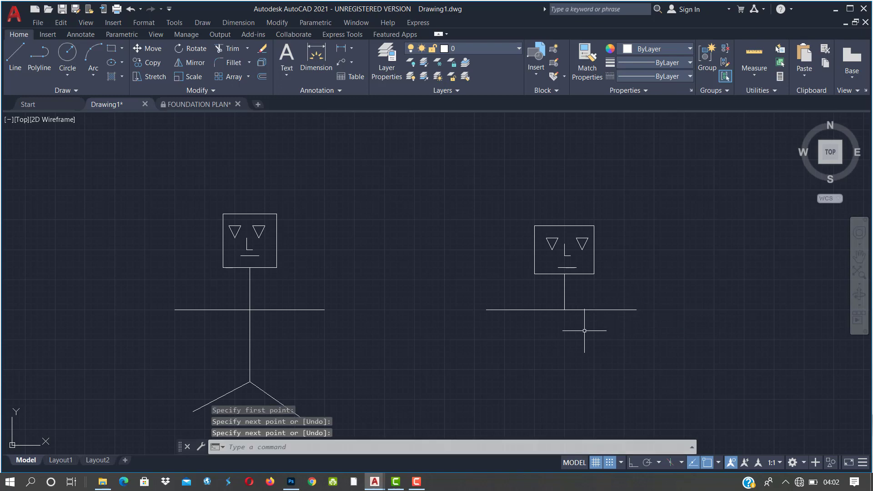
# Step: Draw the torso straight down from the junction of the arms, continuing diagonally down to the left as a leg
pyautogui.press('Return')
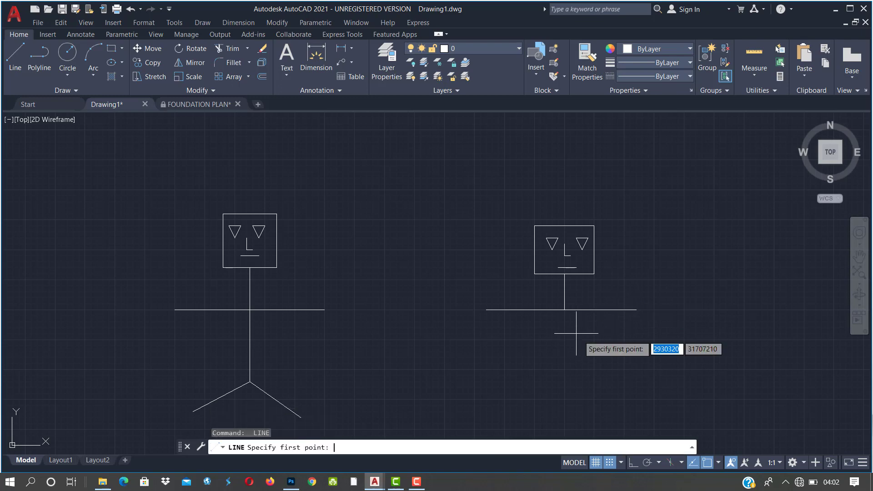
pyautogui.click(565, 310)
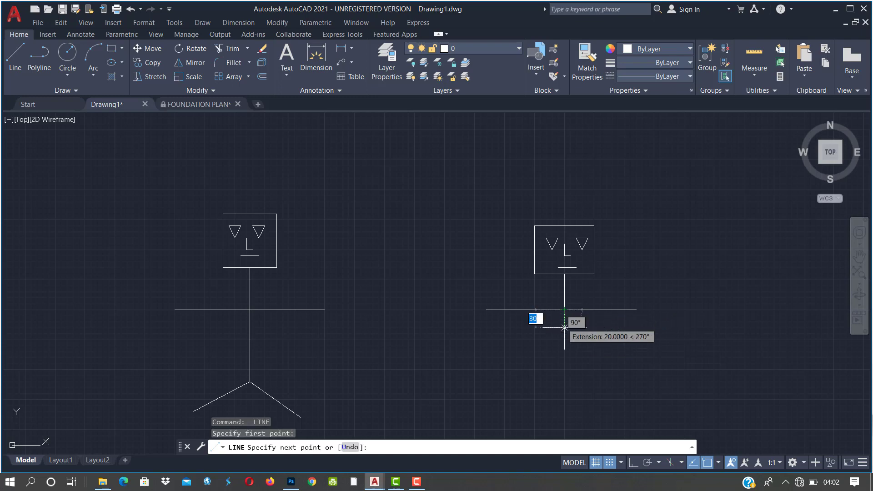
pyautogui.click(564, 382)
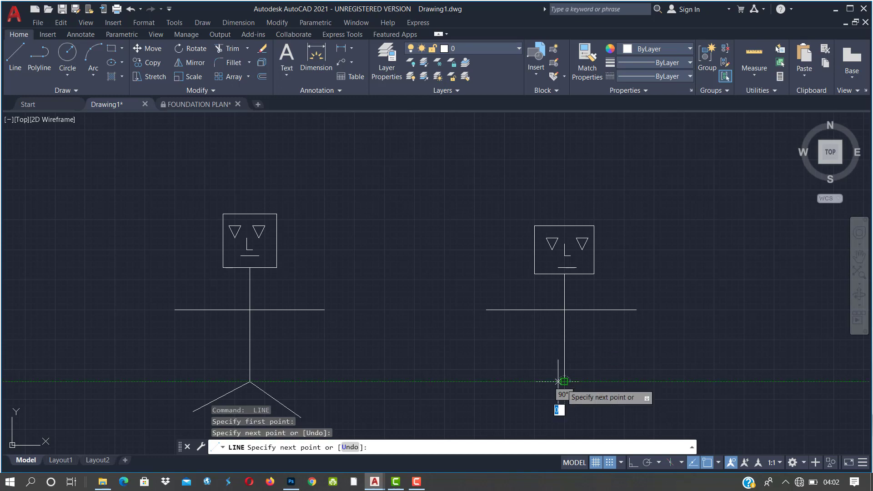
pyautogui.click(504, 417)
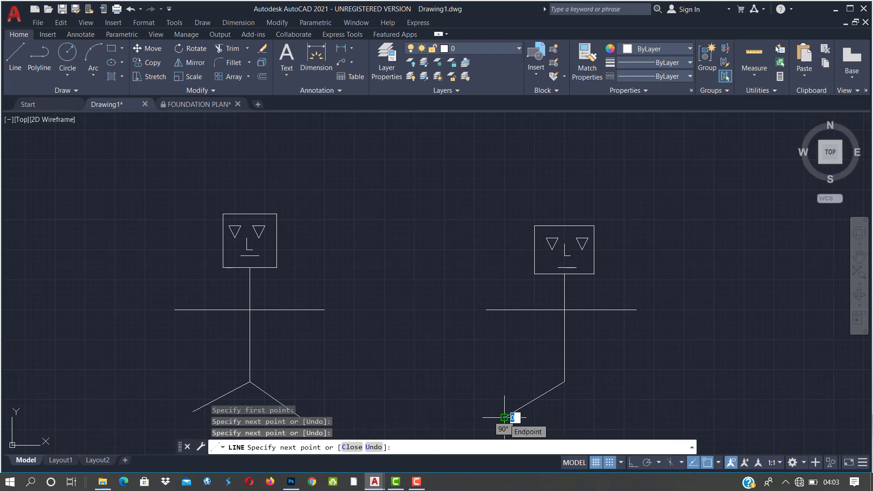
pyautogui.press('Return')
# Step: Draw the right leg as a diagonal line down to the right from the bottom end of the torso
pyautogui.press('Return')
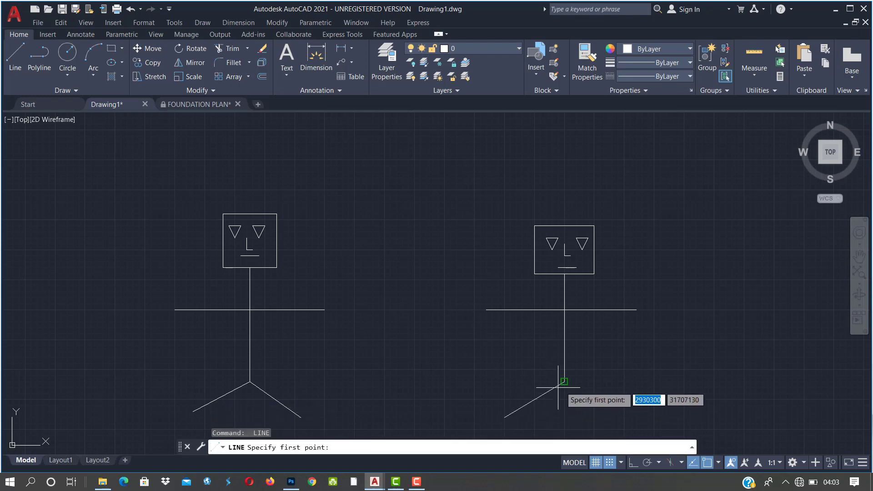
pyautogui.click(565, 382)
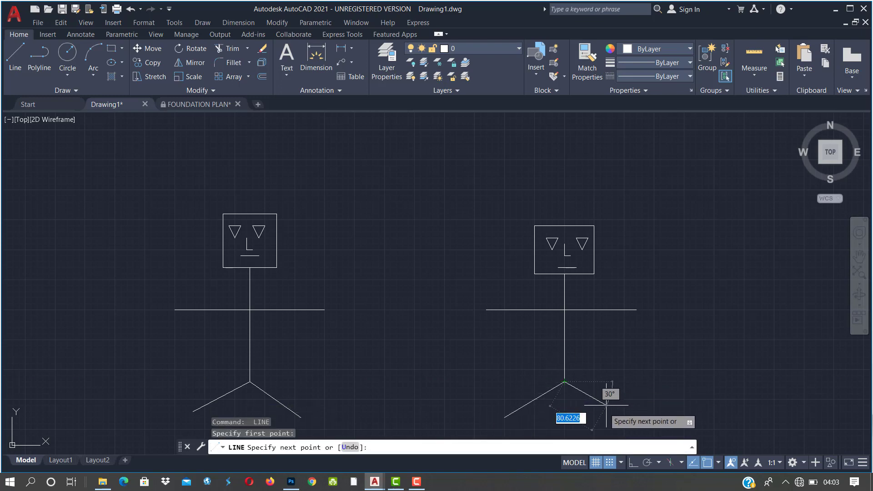
pyautogui.click(619, 423)
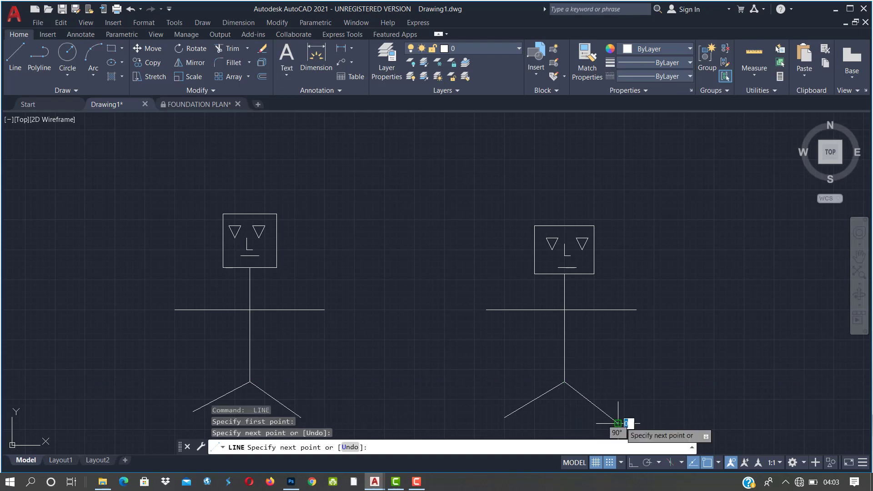
pyautogui.press('Return')
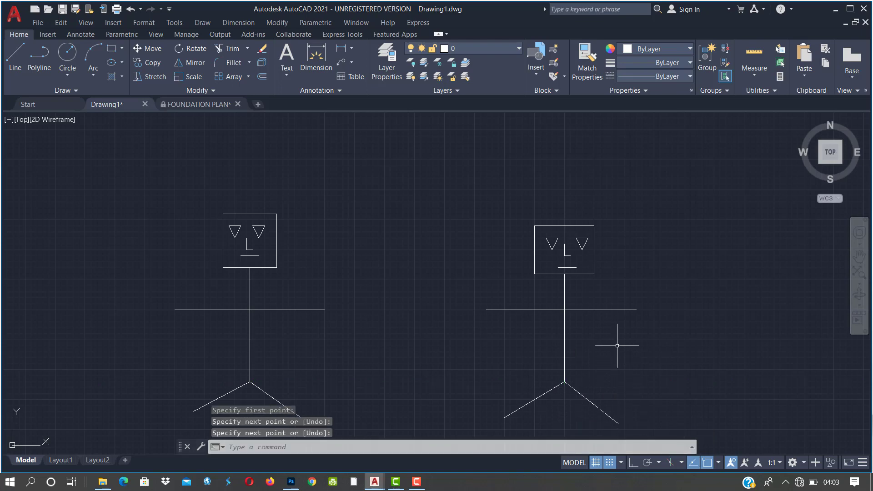
# Step: Draw a pointed three-segment ear on the head's right edge, starting below the top corner with a segment about 22.36 units long and ending at the bottom corner
pyautogui.press('Return')
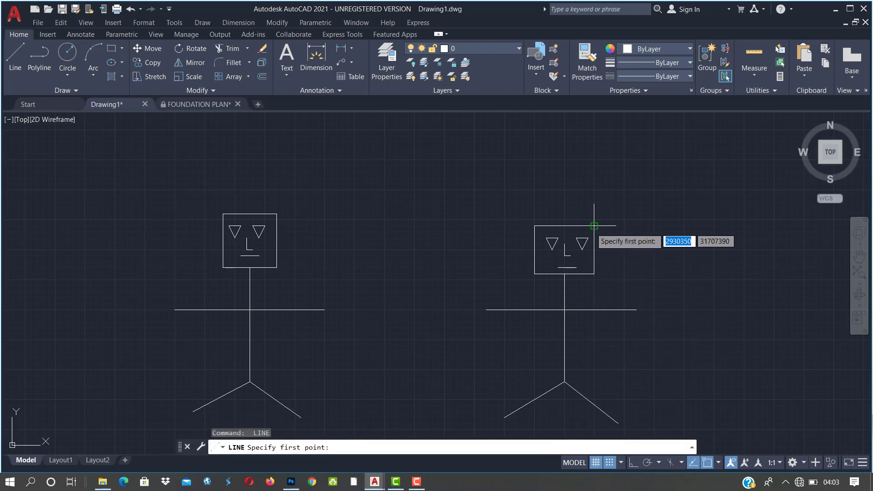
pyautogui.click(595, 237)
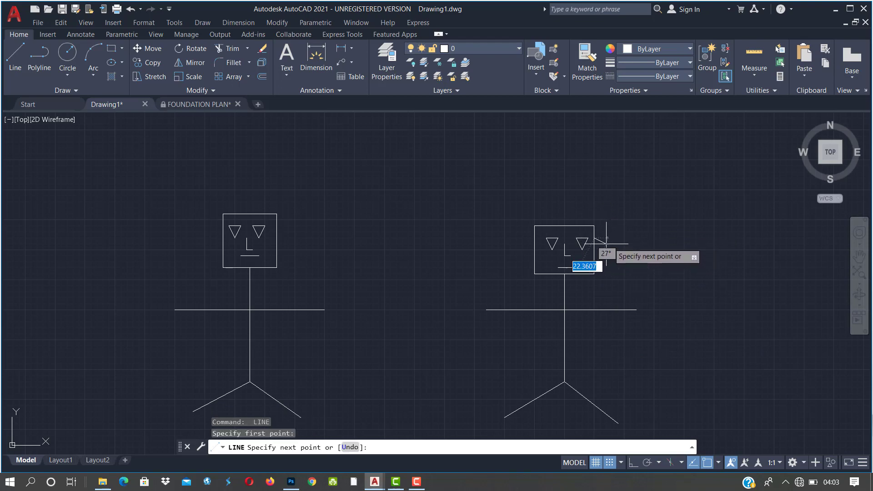
pyautogui.click(607, 245)
pyautogui.click(612, 255)
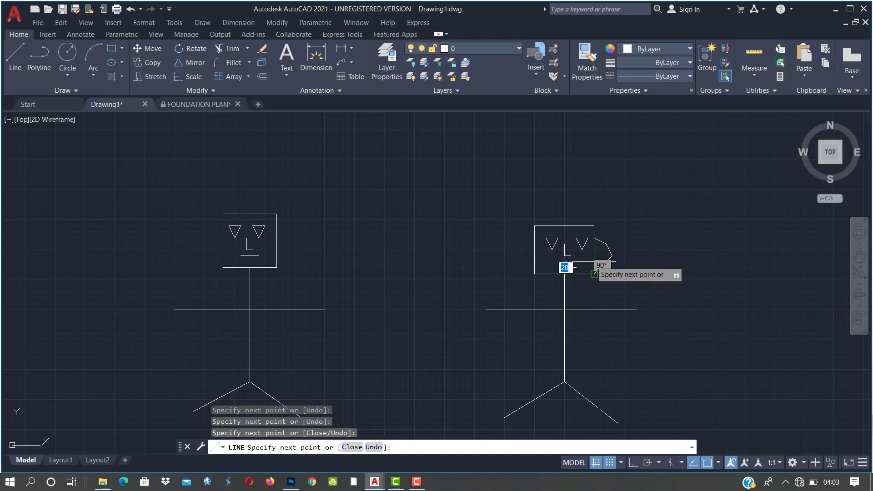
pyautogui.click(594, 275)
pyautogui.press('Return')
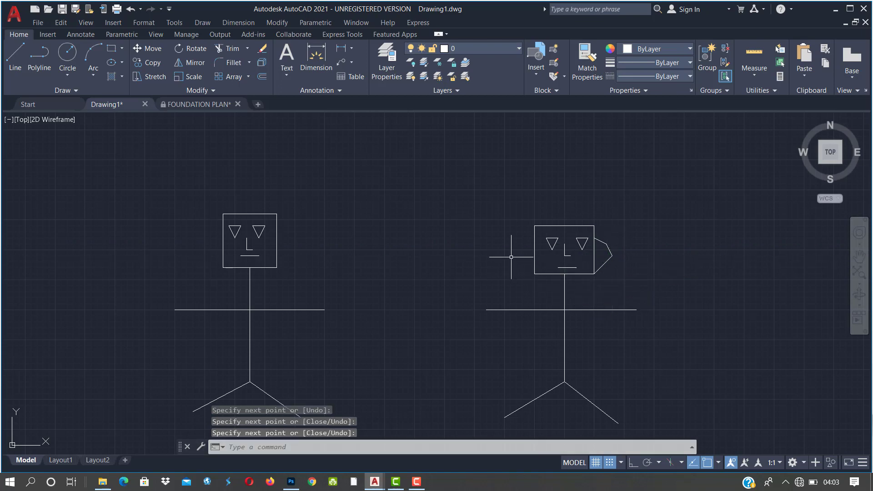
# Step: Draw a three-segment ear on the head's left edge with a vertical outer side, ending at the head's bottom corner
pyautogui.write('l')
pyautogui.press('Return')
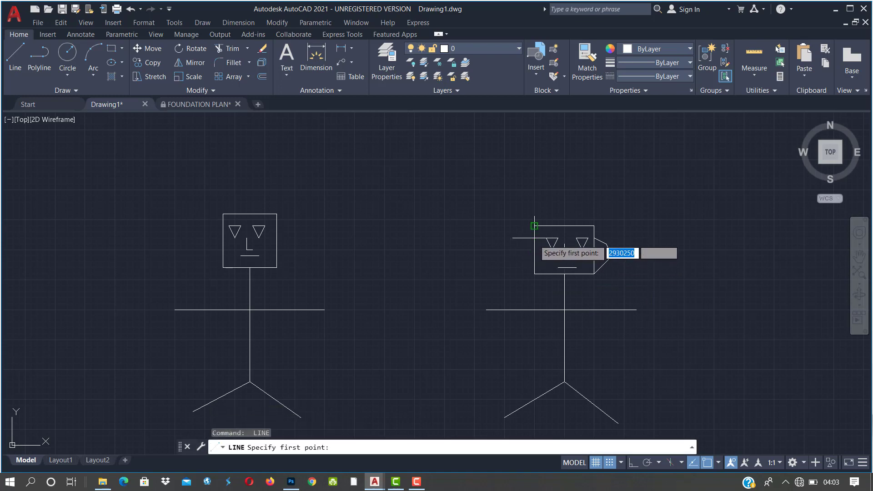
pyautogui.click(537, 251)
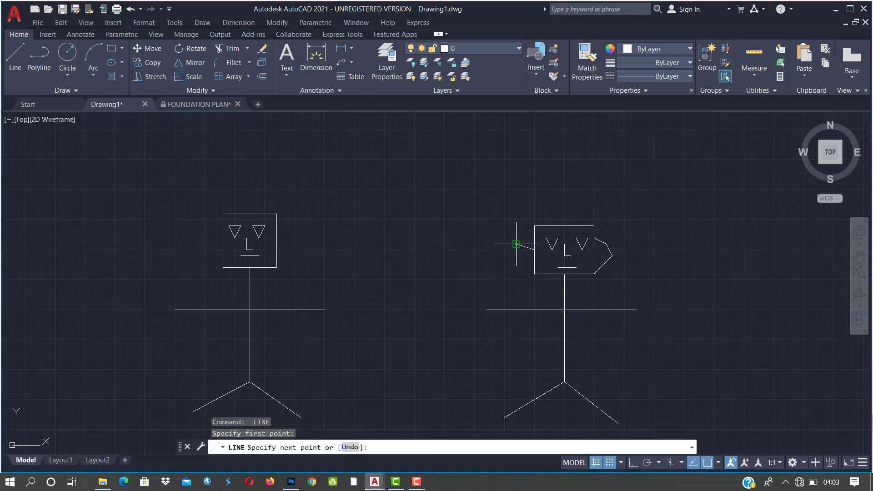
pyautogui.click(517, 244)
pyautogui.click(516, 262)
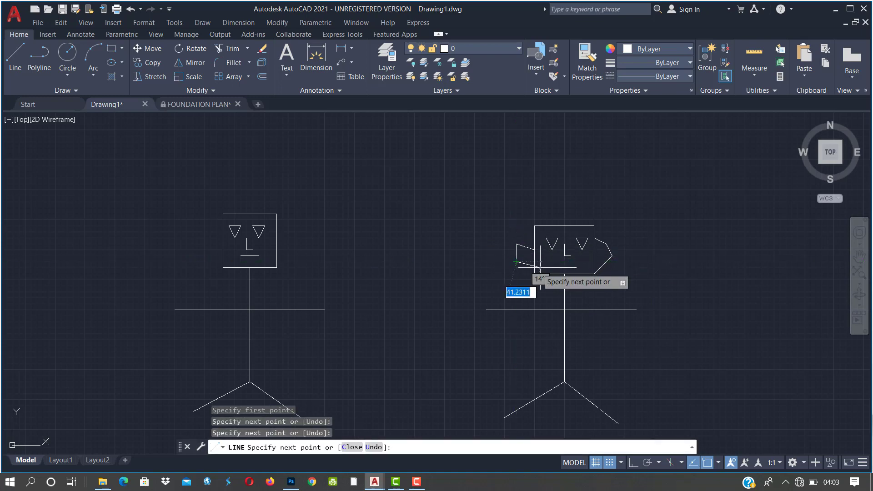
pyautogui.click(535, 269)
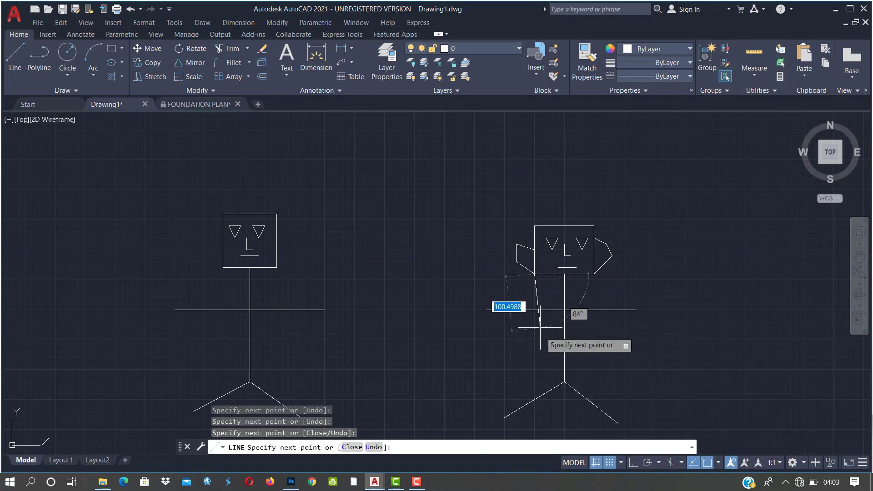
pyautogui.press('Return')
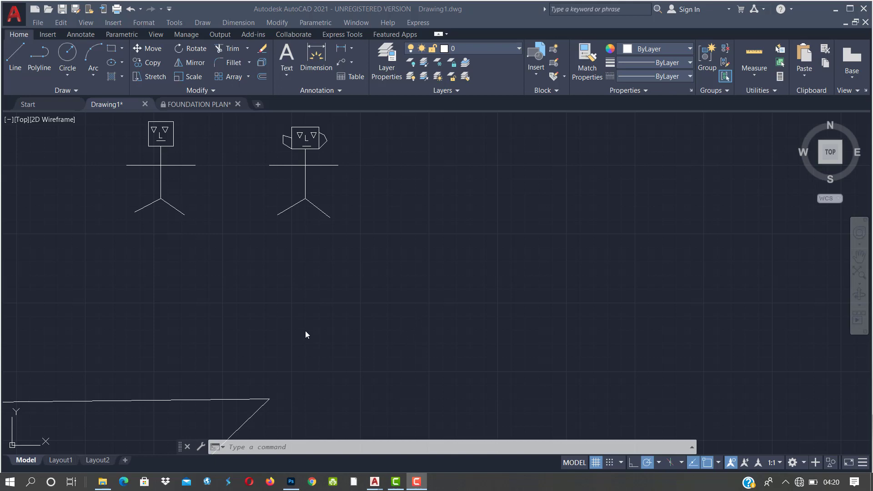
# Step: Start a line below the stick figures with a horizontal segment 100 units long to the right
pyautogui.click(314, 447)
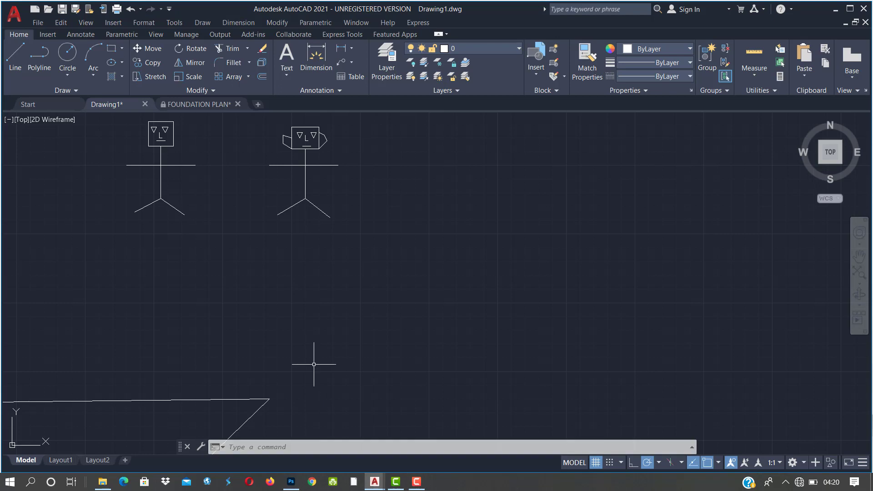
pyautogui.write('l')
pyautogui.press('Return')
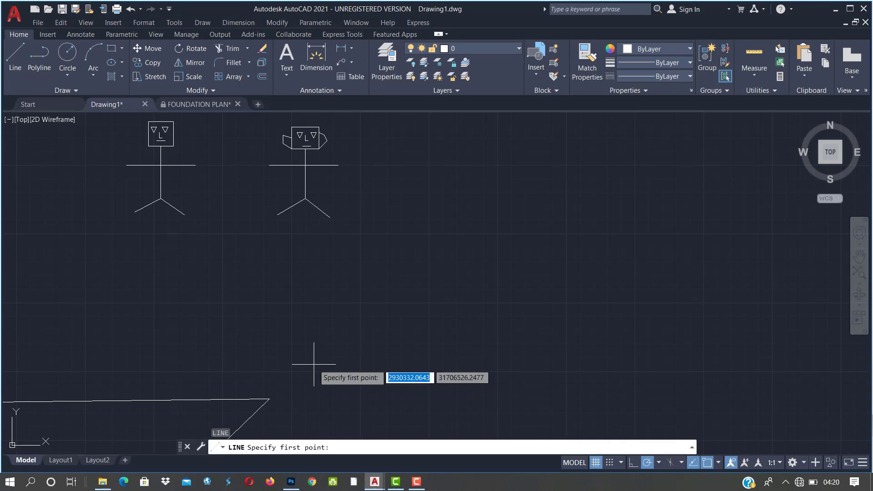
pyautogui.click(174, 317)
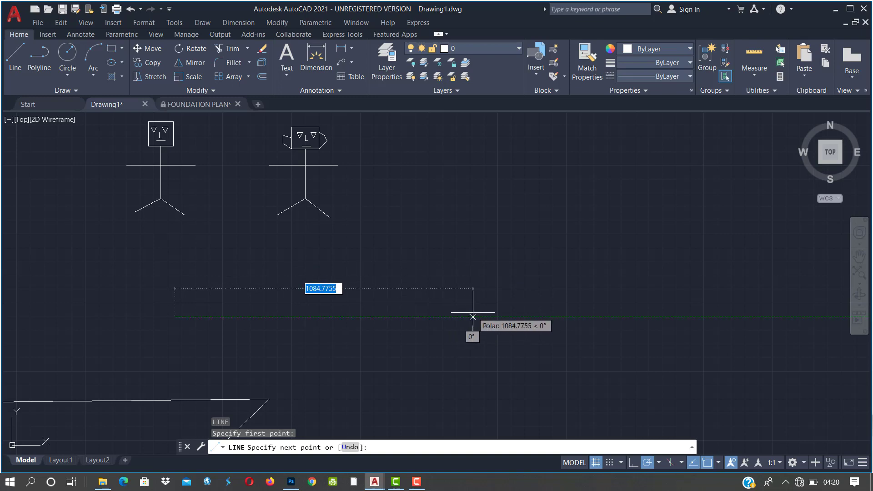
pyautogui.write('100')
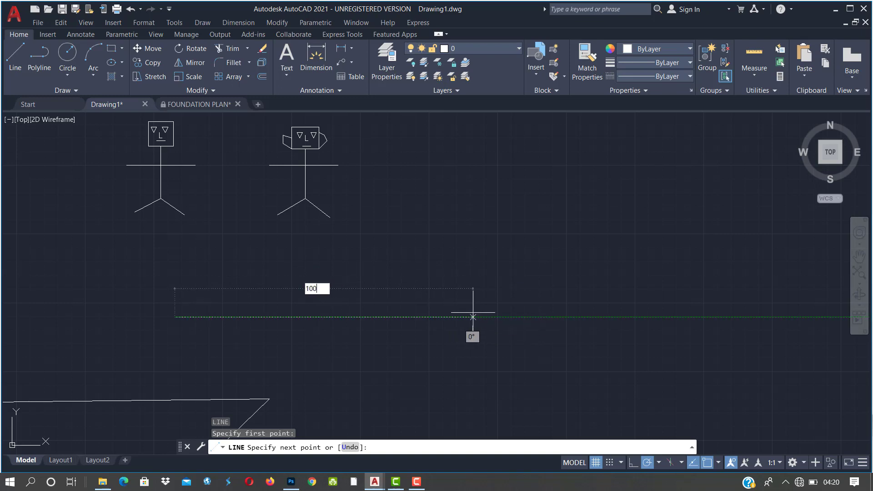
pyautogui.press('Return')
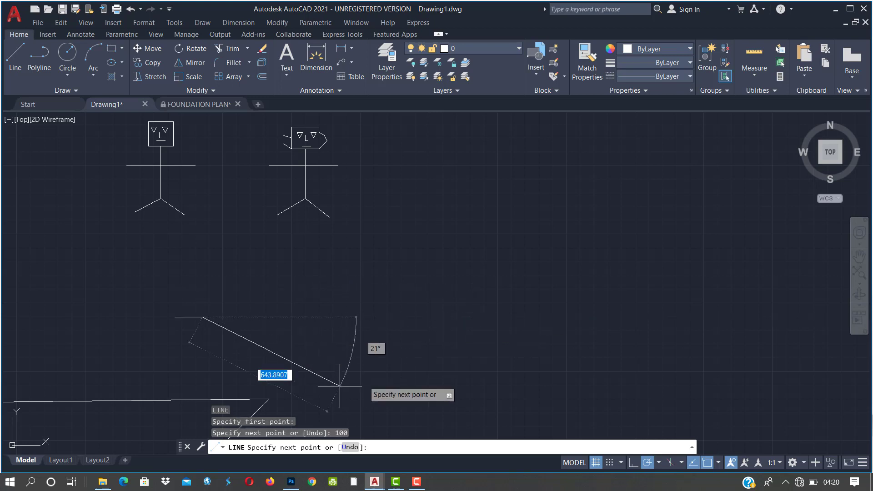
# Step: Continue the line from the end of the 100-unit segment straight up by 200 units
pyautogui.scroll(2, 162, 348)
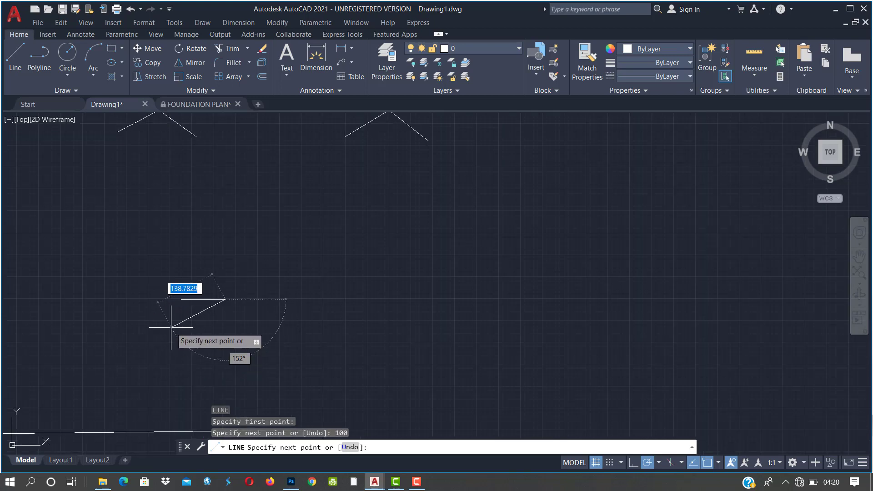
pyautogui.scroll(2, 171, 328)
pyautogui.scroll(-4, 371, 348)
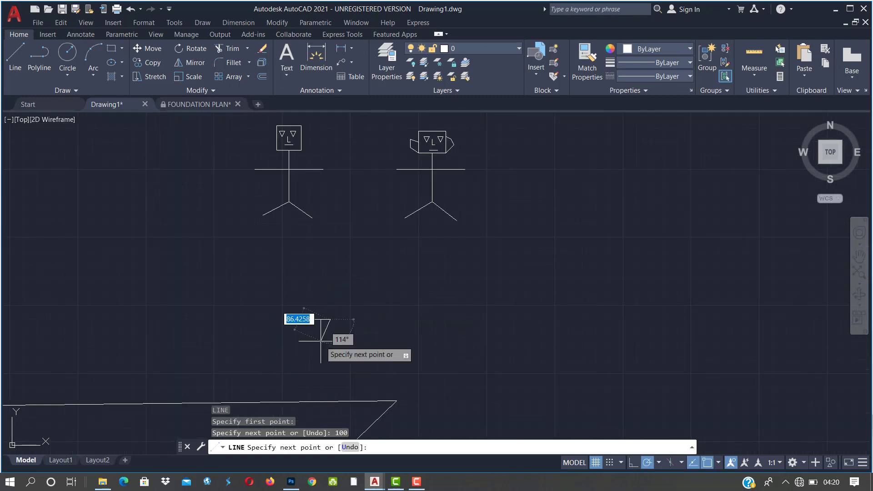
pyautogui.scroll(2, 310, 337)
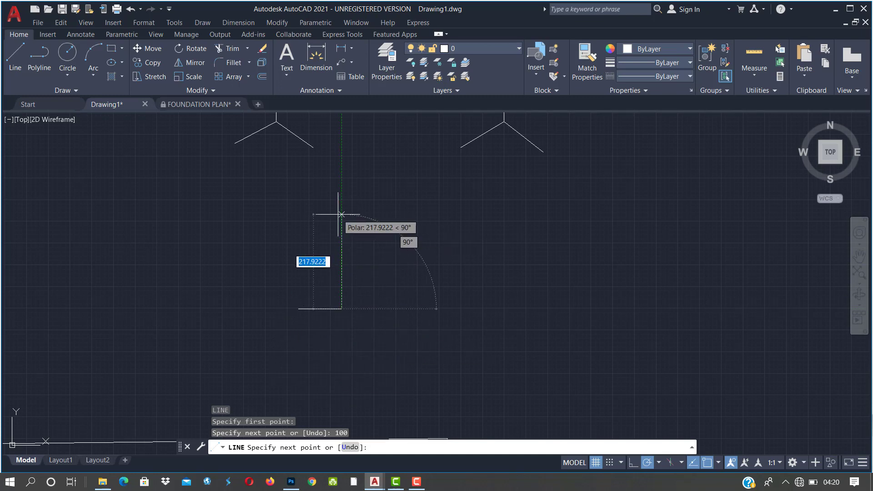
pyautogui.write('2')
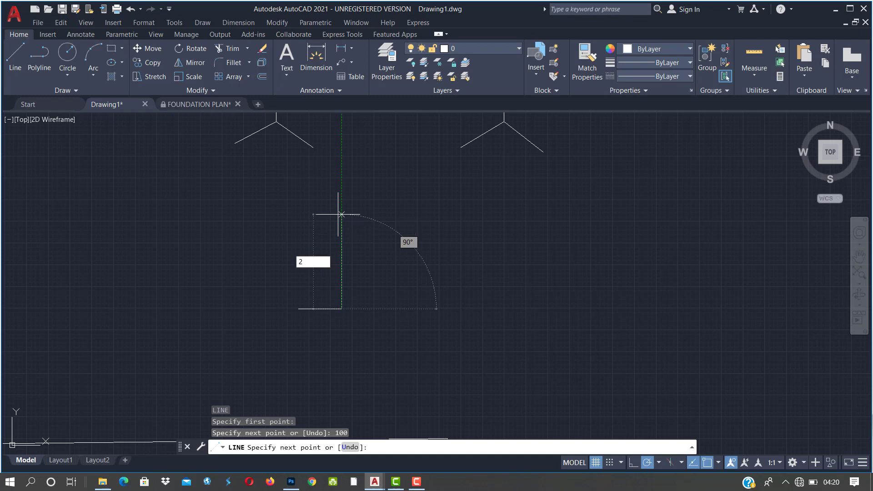
pyautogui.write('000')
pyautogui.press('Return')
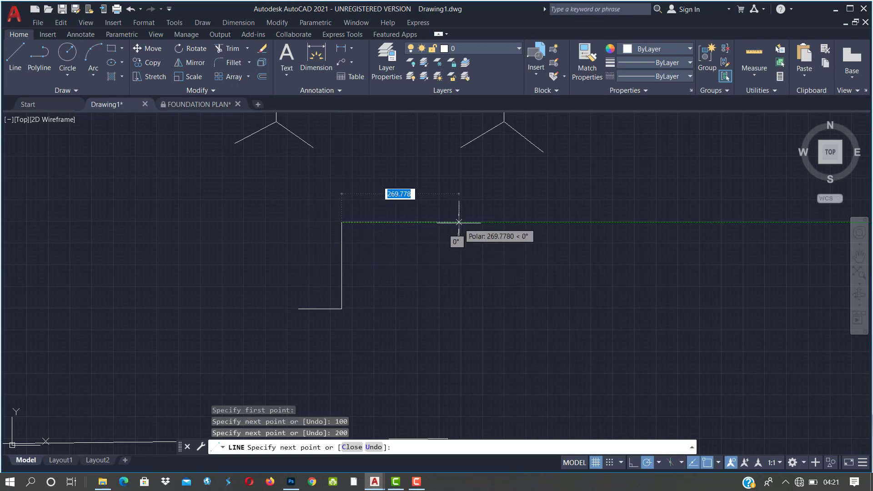
# Step: Continue the line horizontally to the right by 5000 units and end the LINE command
pyautogui.write('5000')
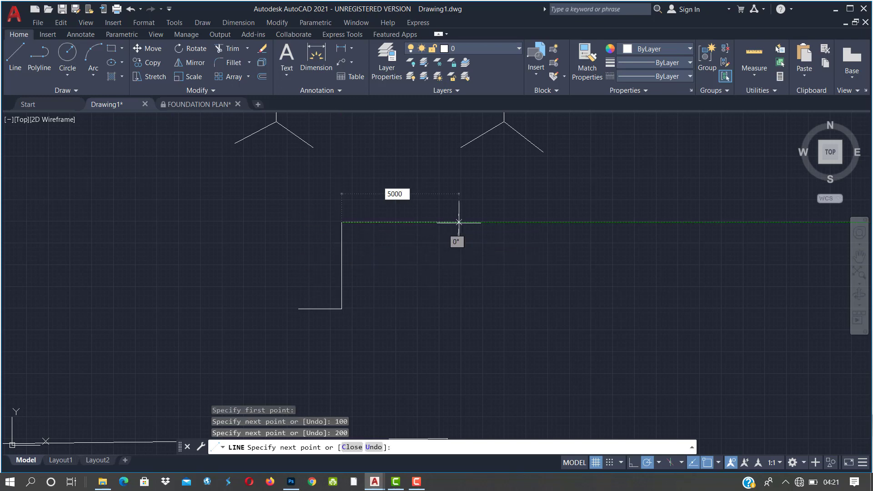
pyautogui.press('Return')
pyautogui.scroll(-5, 367, 306)
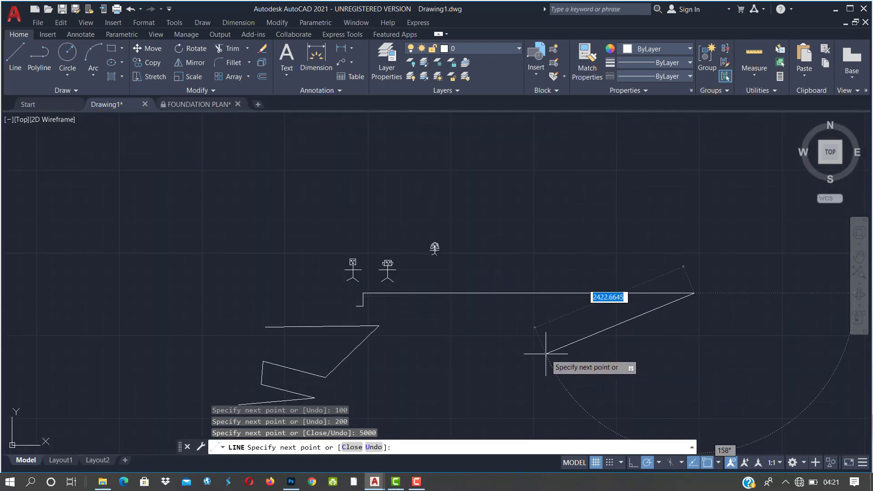
pyautogui.press('Escape')
pyautogui.press('Escape')
pyautogui.press('Escape')
pyautogui.press('Escape')
# Step: Erase the fixed-length practice lines and the zigzag lines below the stick figures
pyautogui.scroll(8, 355, 297)
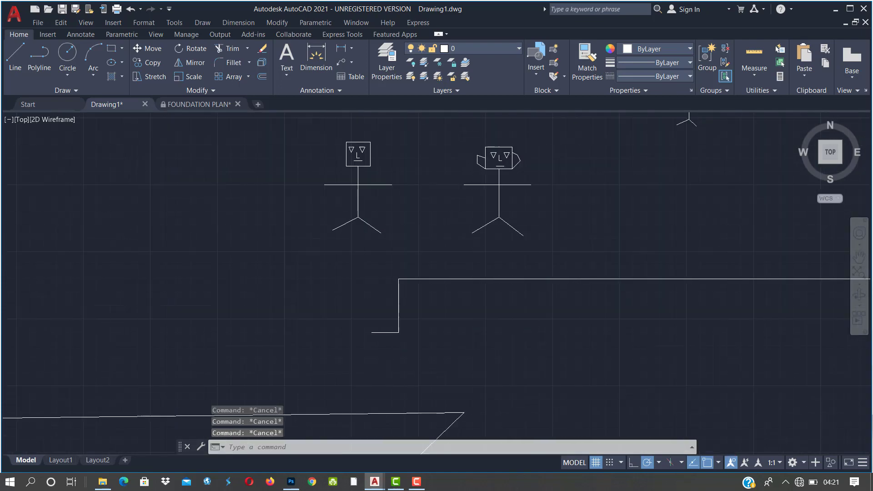
pyautogui.click(440, 250)
pyautogui.scroll(-8, 351, 364)
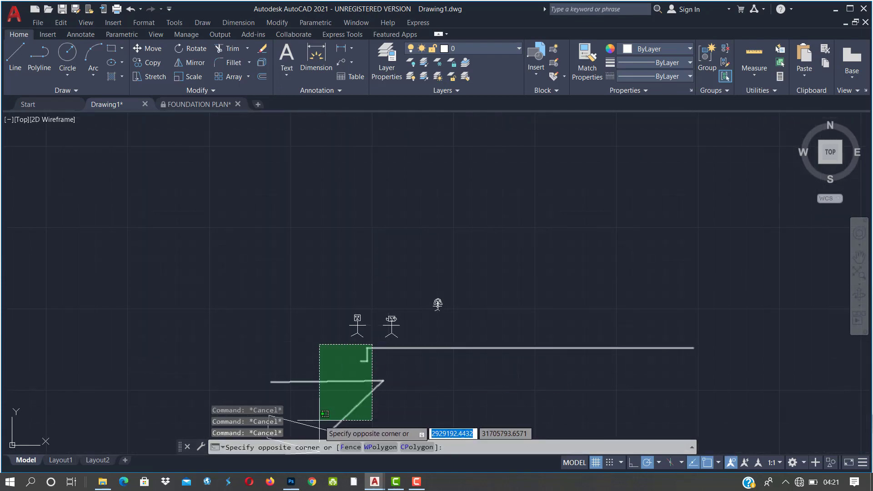
pyautogui.moveTo(318, 438); pyautogui.dragTo(462, 308, button='middle')
pyautogui.click(361, 376)
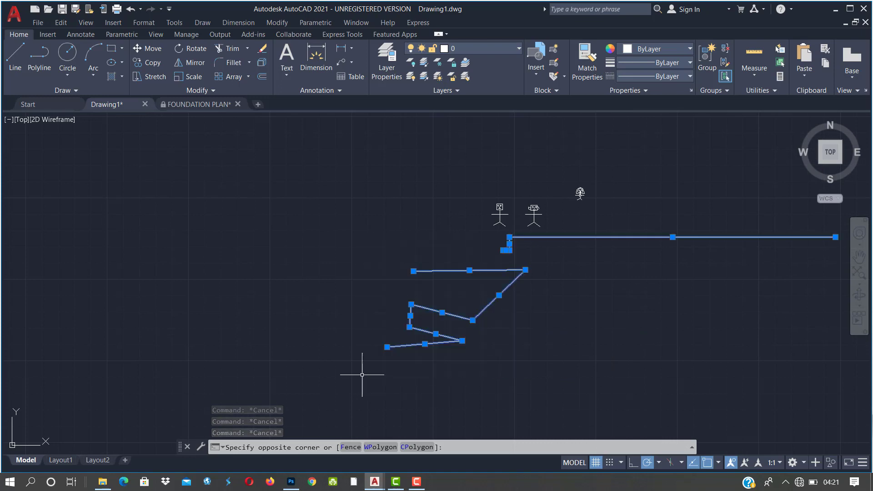
pyautogui.scroll(2, 698, 371)
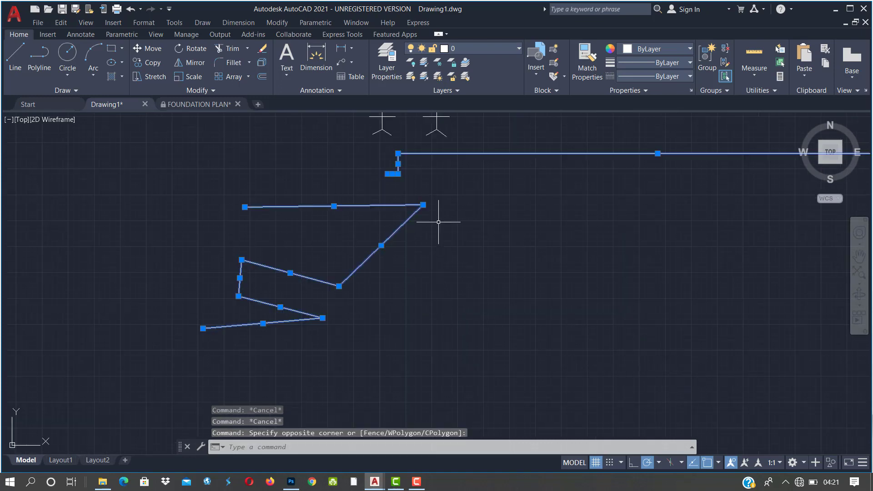
pyautogui.moveTo(440, 235); pyautogui.dragTo(425, 335, button='middle')
pyautogui.scroll(2, 433, 332)
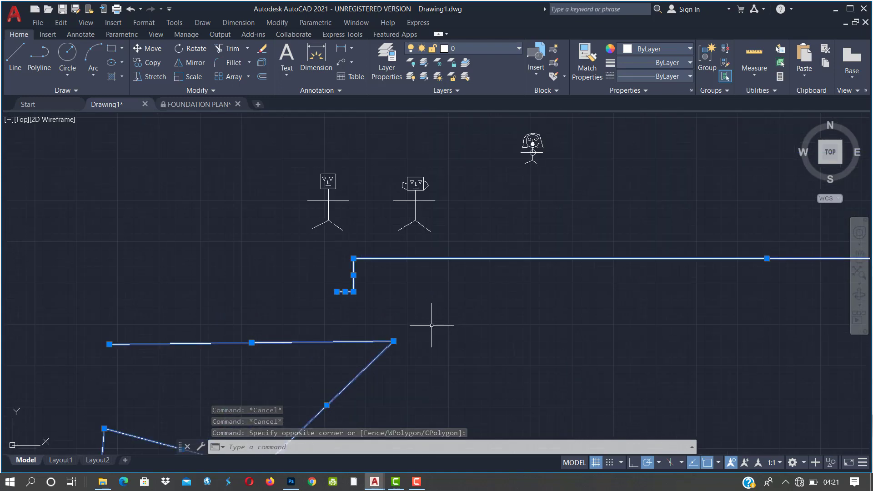
pyautogui.scroll(2, 431, 325)
pyautogui.scroll(-2, 394, 288)
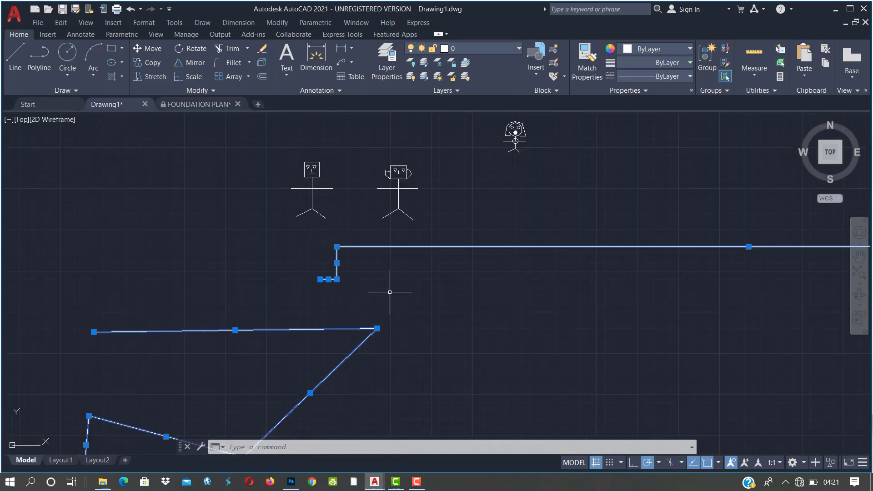
pyautogui.press('Delete')
# Step: Draw a freehand circle with a radius of about 185 units in the empty area beside the square-headed stick figures
pyautogui.scroll(2, 475, 230)
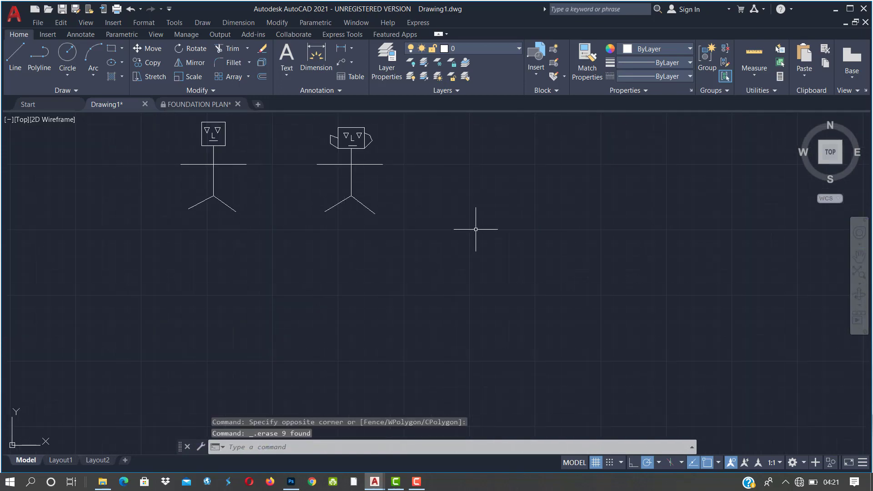
pyautogui.moveTo(663, 275)
pyautogui.mouseDown(button='middle')
pyautogui.moveTo(468, 349)
pyautogui.moveTo(469, 339)
pyautogui.mouseUp(button='middle')
pyautogui.scroll(3, 469, 328)
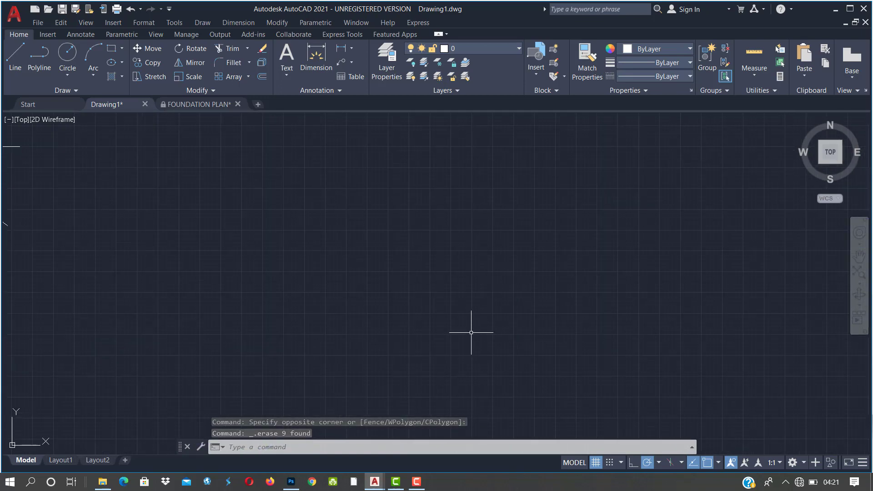
pyautogui.click(419, 450)
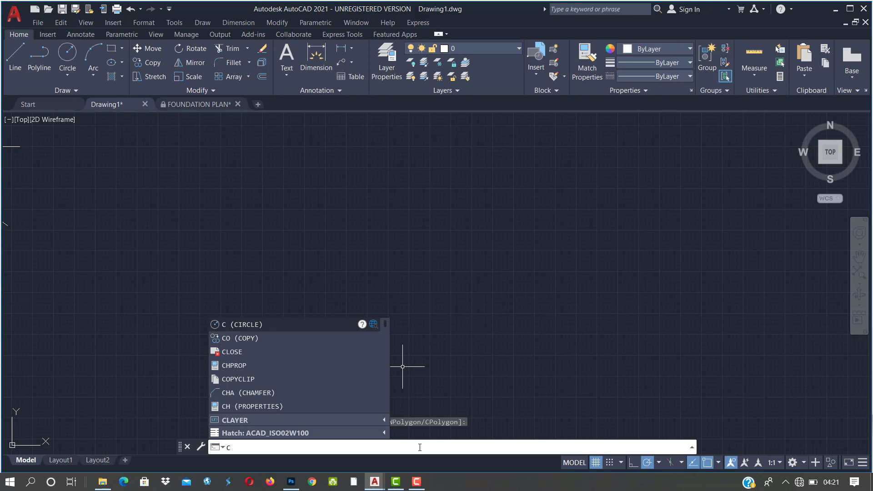
pyautogui.press('Return')
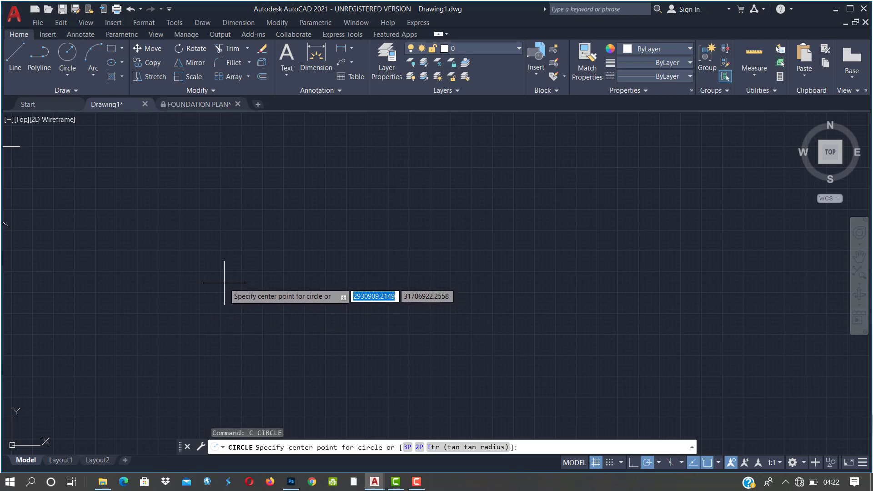
pyautogui.click(220, 267)
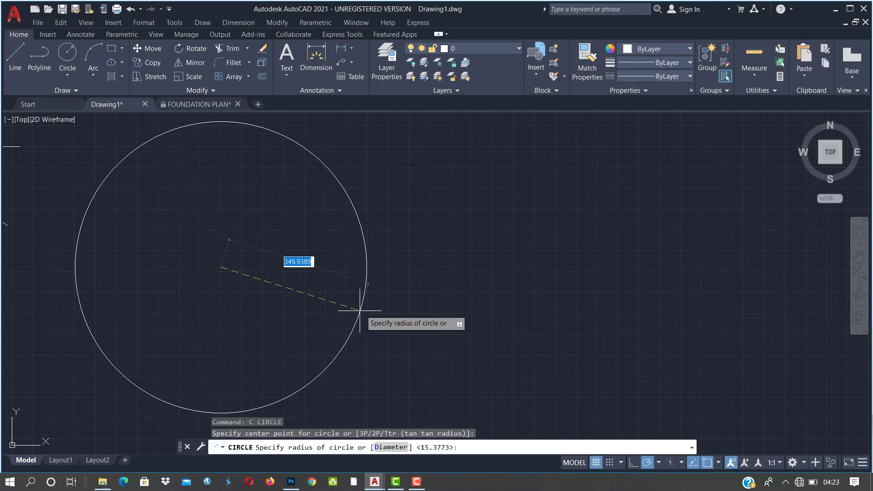
pyautogui.click(288, 305)
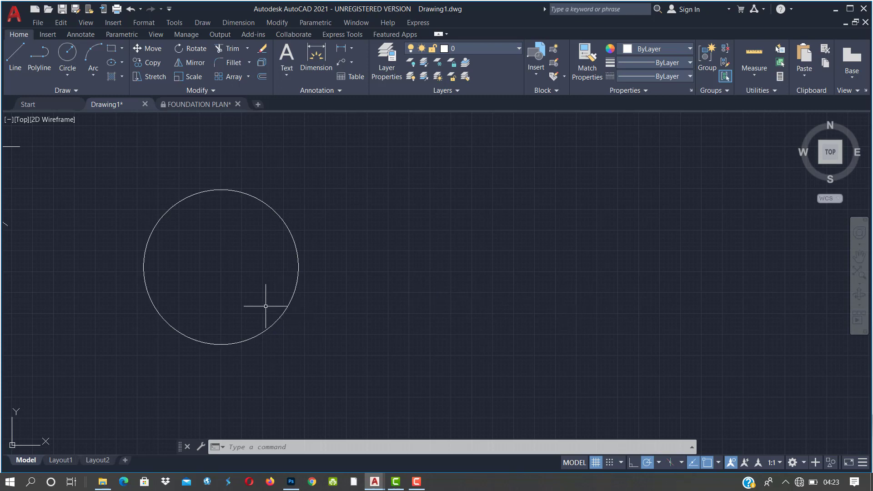
# Step: Draw a second circle to the right of the first one with a radius of 200 units
pyautogui.click(291, 302)
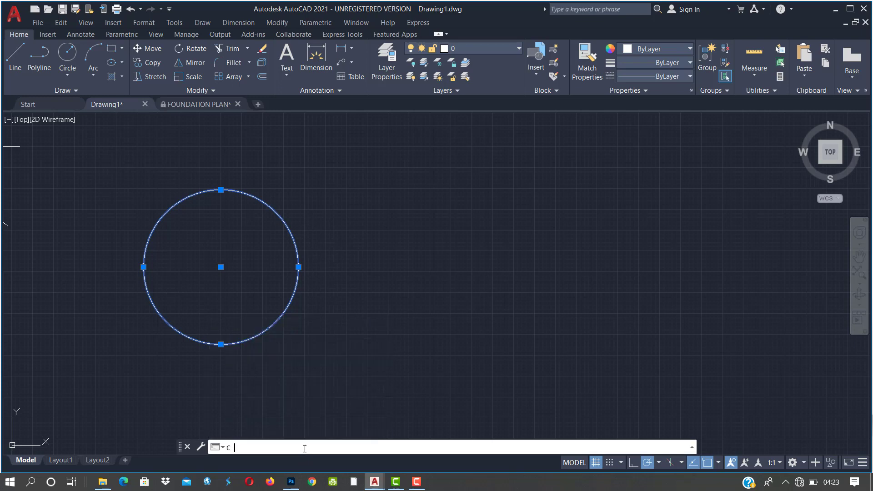
pyautogui.press('Return')
pyautogui.click(411, 280)
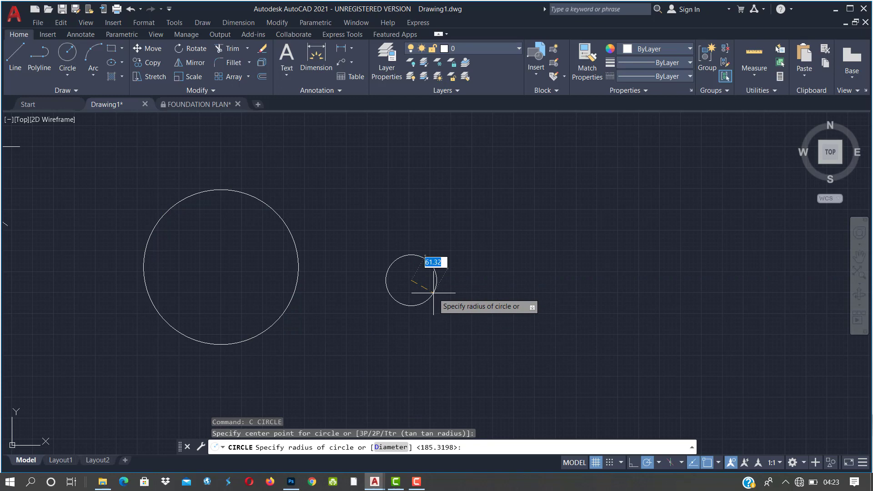
pyautogui.write('200')
pyautogui.press('Return')
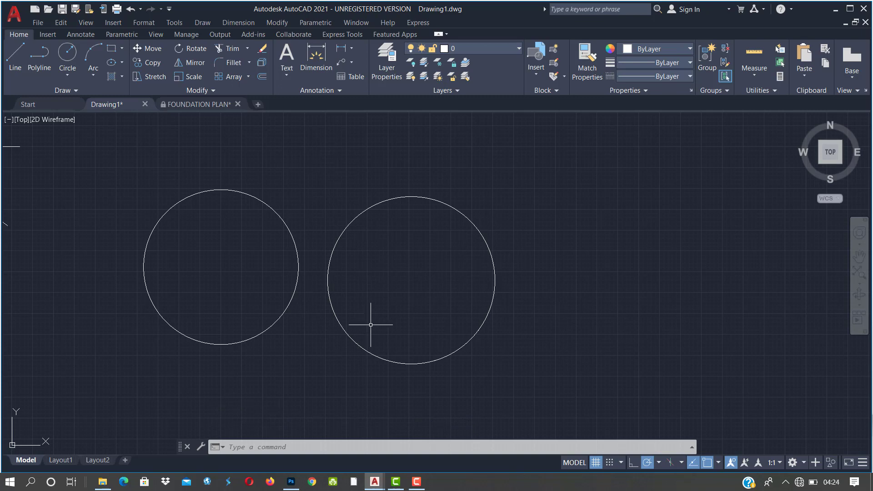
# Step: Draw a third circle below the first one using the Diameter option with a diameter of 400 units
pyautogui.scroll(-5, 369, 325)
pyautogui.scroll(1, 373, 306)
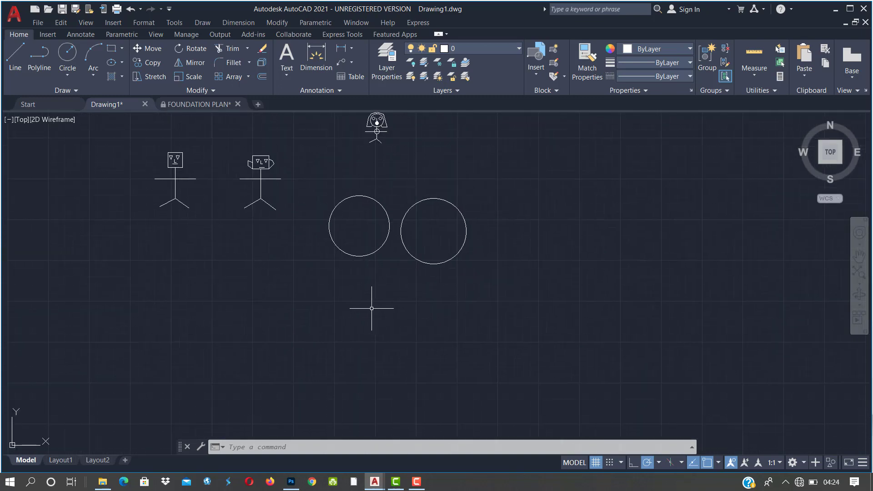
pyautogui.scroll(2, 401, 246)
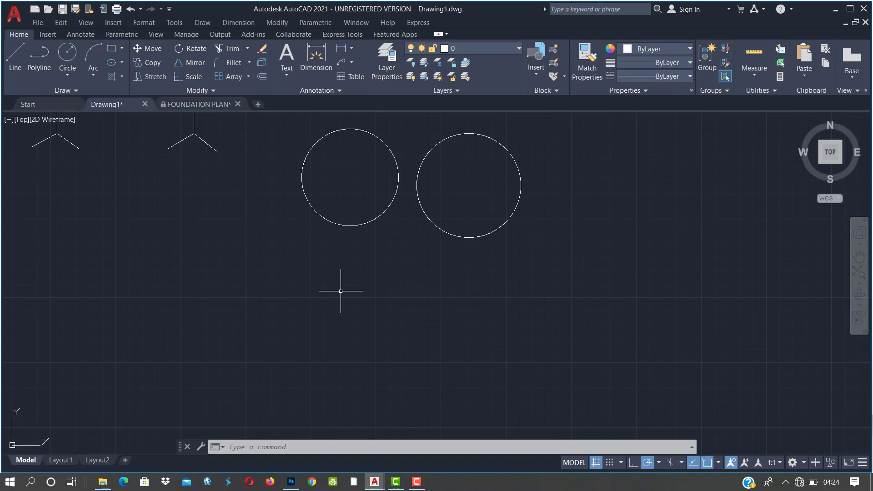
pyautogui.write('c')
pyautogui.press('Return')
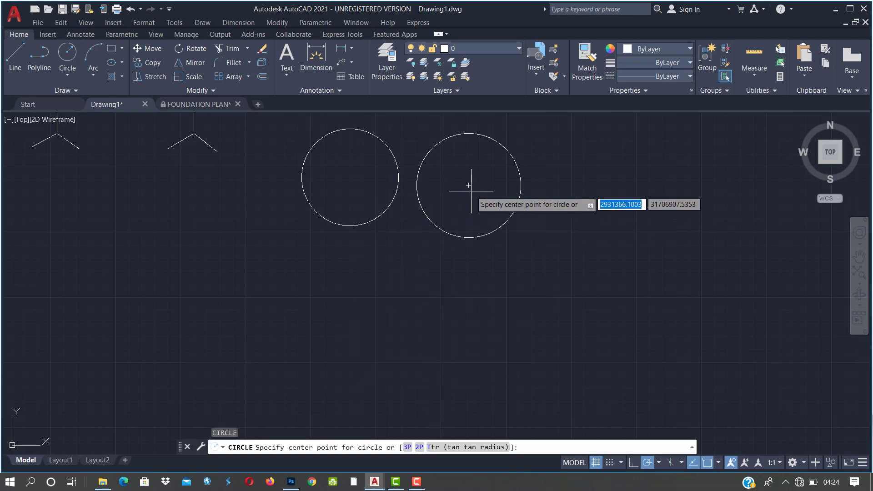
pyautogui.click(337, 297)
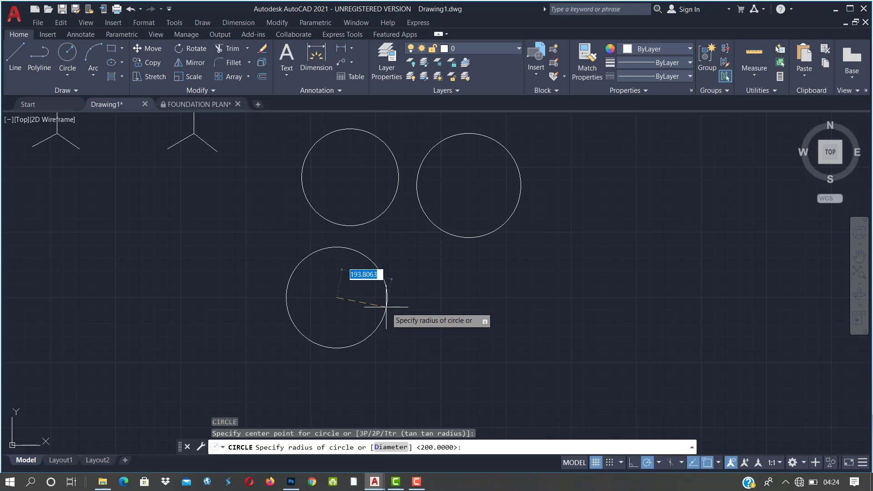
pyautogui.write('D')
pyautogui.press('Return')
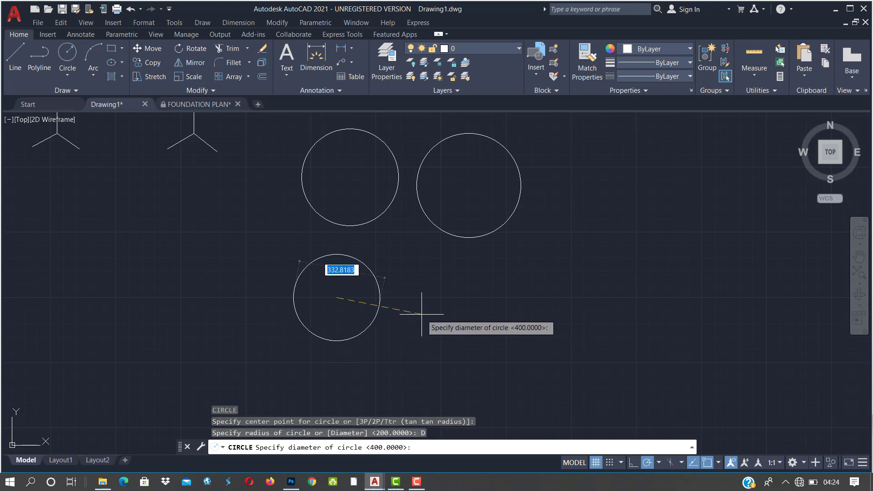
pyautogui.write('400')
pyautogui.press('Return')
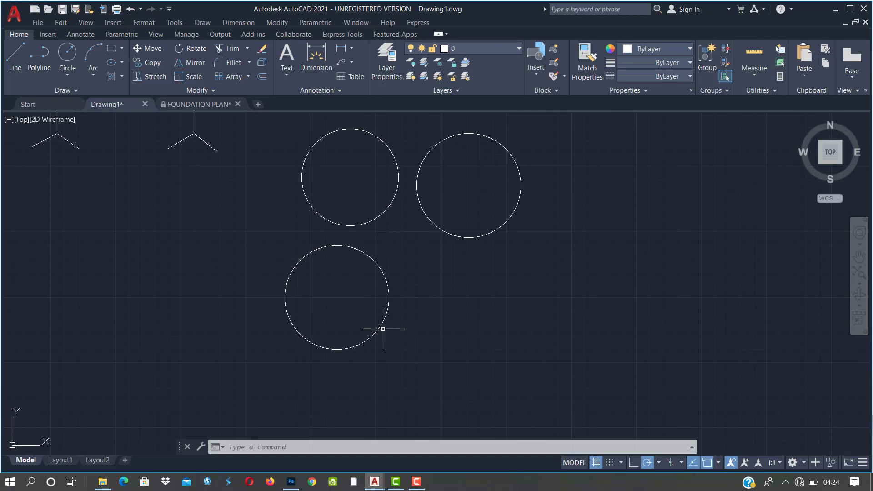
# Step: Erase the three practice circles
pyautogui.scroll(-1, 391, 323)
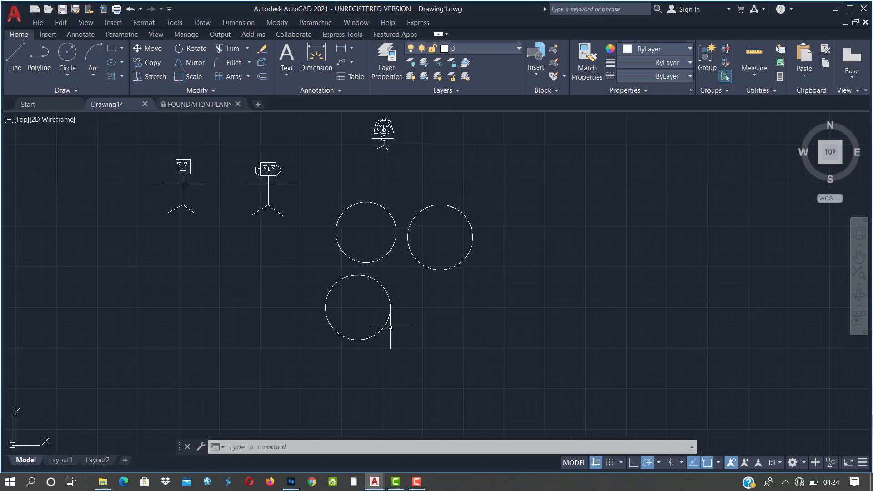
pyautogui.scroll(1, 391, 327)
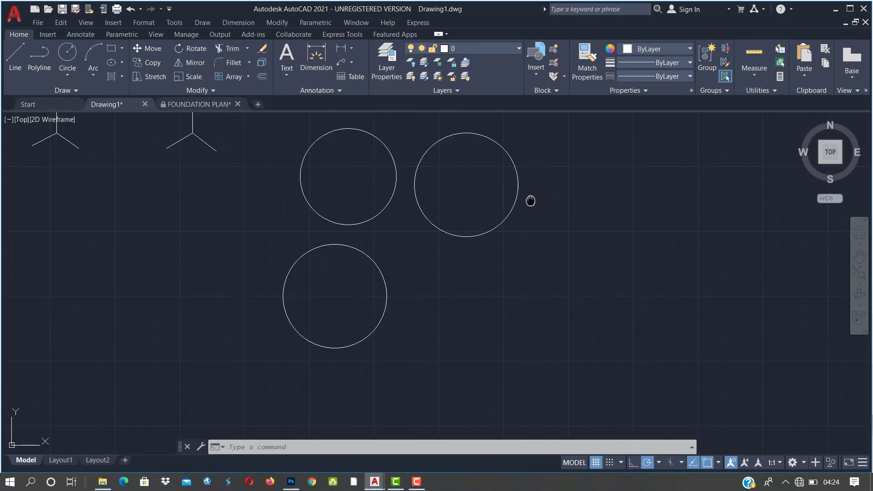
pyautogui.moveTo(530, 197); pyautogui.dragTo(478, 220, button='middle')
pyautogui.click(517, 157)
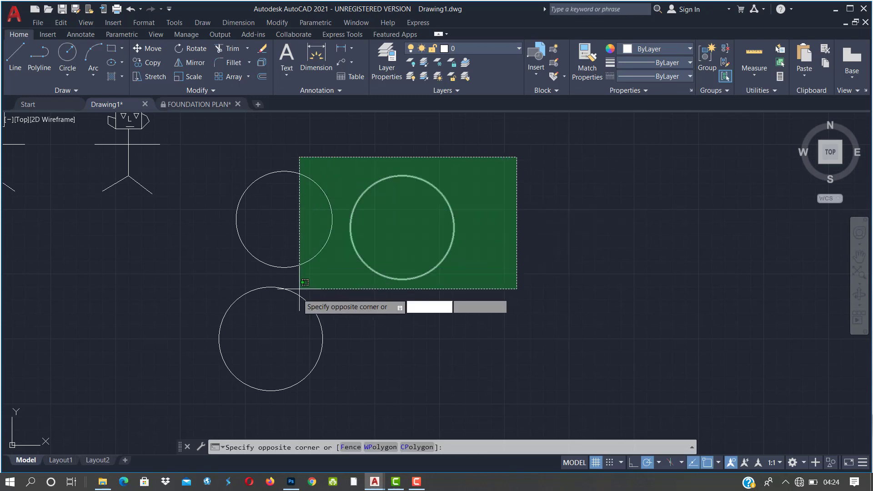
pyautogui.click(271, 338)
pyautogui.press('Delete')
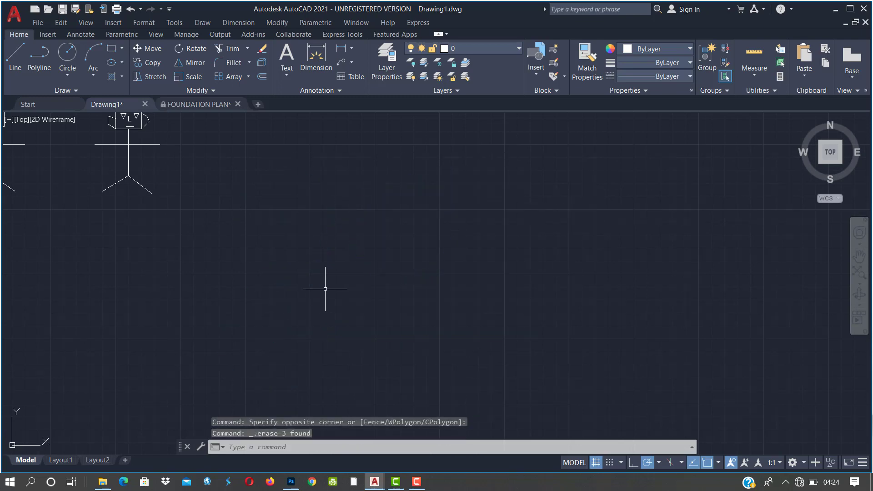
# Step: Examine the round-headed stick figure to see which circles and lines form its face, hair and body
pyautogui.scroll(-2, 312, 296)
pyautogui.scroll(4, 335, 195)
pyautogui.scroll(-2, 278, 214)
pyautogui.scroll(2, 249, 260)
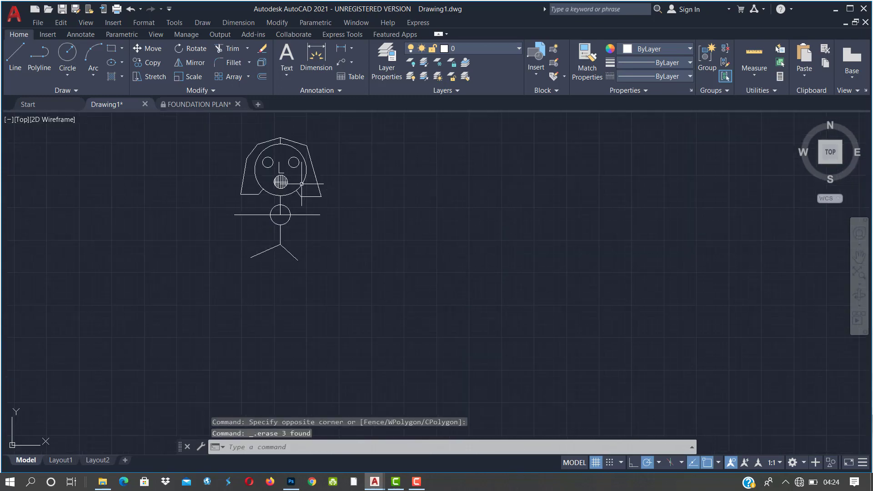
pyautogui.moveTo(308, 172); pyautogui.dragTo(317, 268, button='middle')
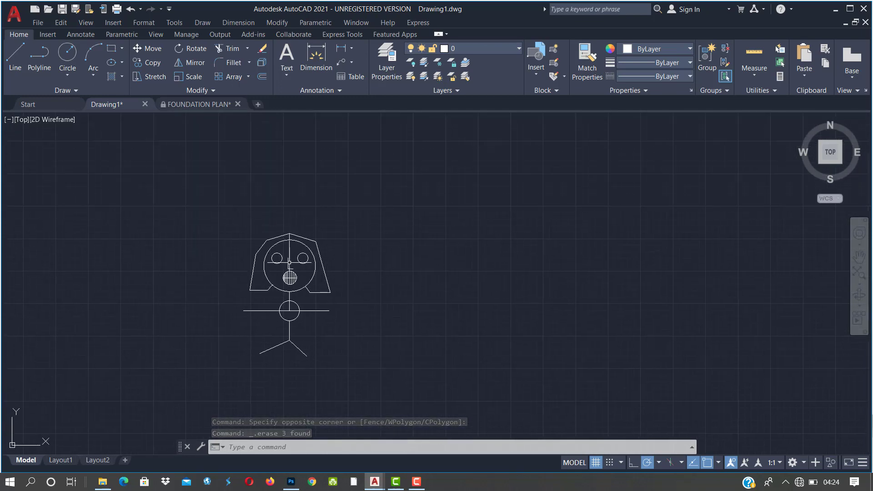
pyautogui.scroll(4, 306, 253)
pyautogui.scroll(-4, 94, 226)
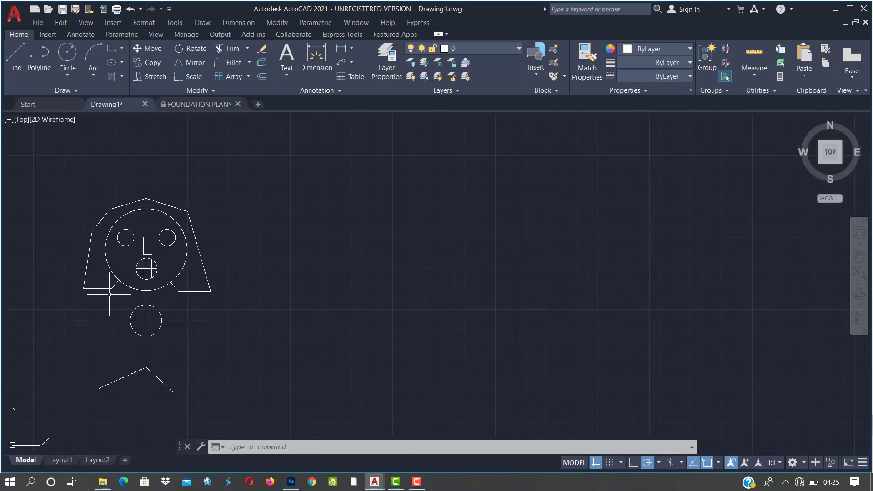
pyautogui.scroll(4, 80, 298)
pyautogui.scroll(-4, 91, 303)
pyautogui.scroll(2, 113, 301)
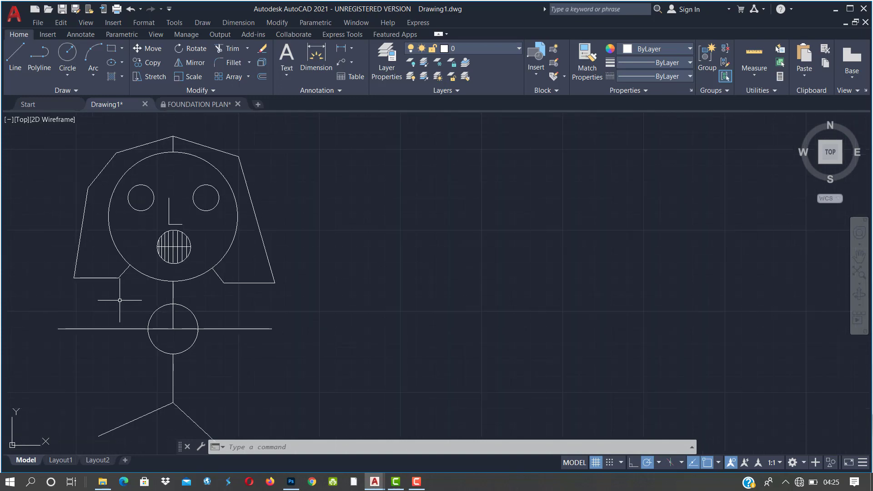
pyautogui.moveTo(335, 340); pyautogui.dragTo(342, 328, button='middle')
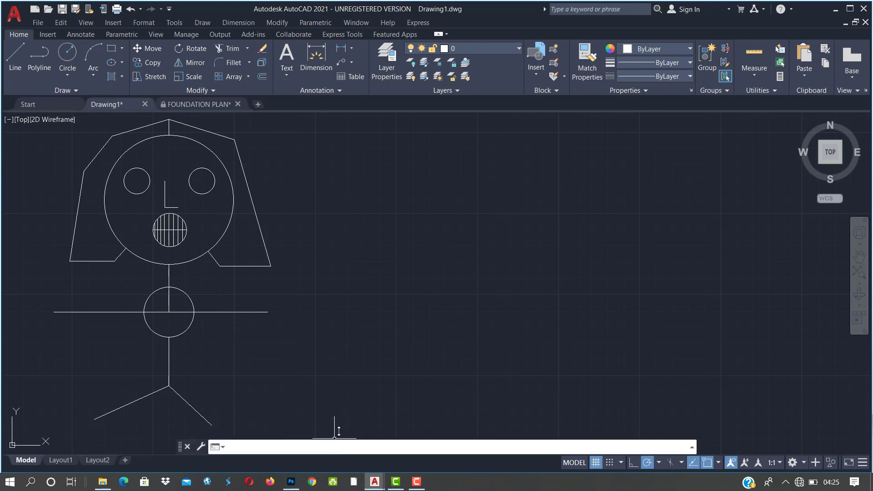
# Step: Draw a freehand head circle to the right of the round-headed figure, slightly larger than that figure's head
pyautogui.click(335, 356)
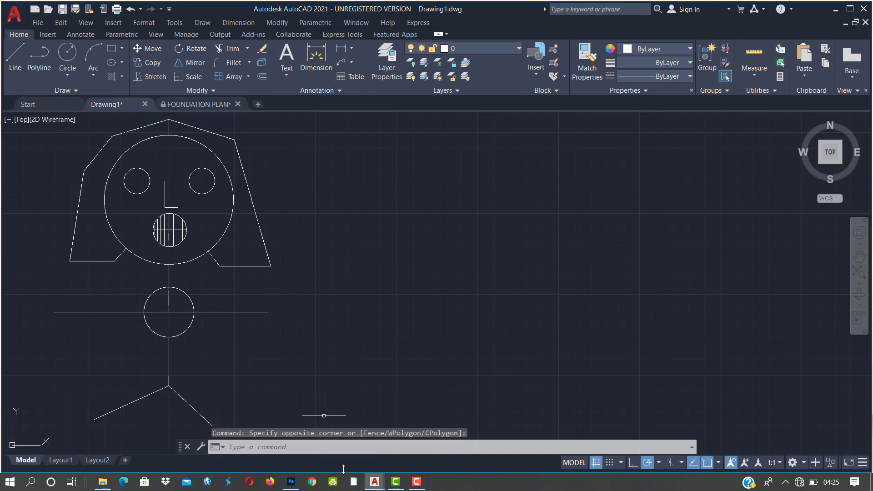
pyautogui.click(61, 56)
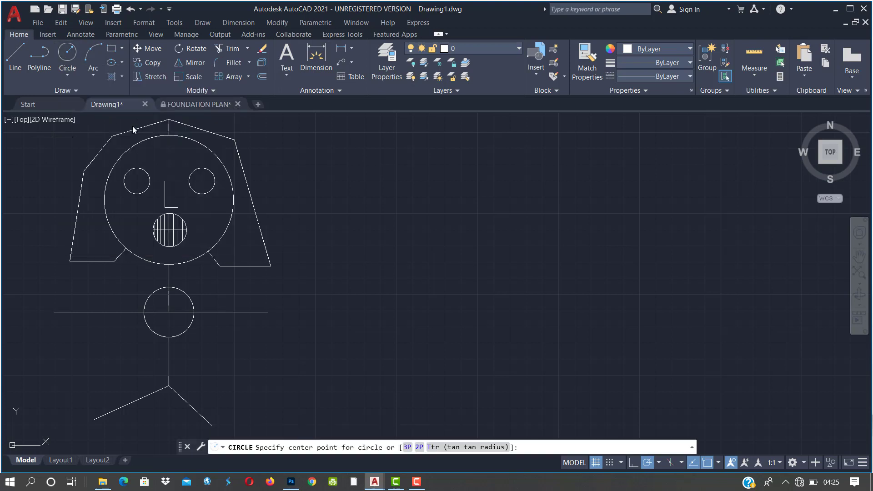
pyautogui.moveTo(259, 250); pyautogui.dragTo(218, 249, button='middle')
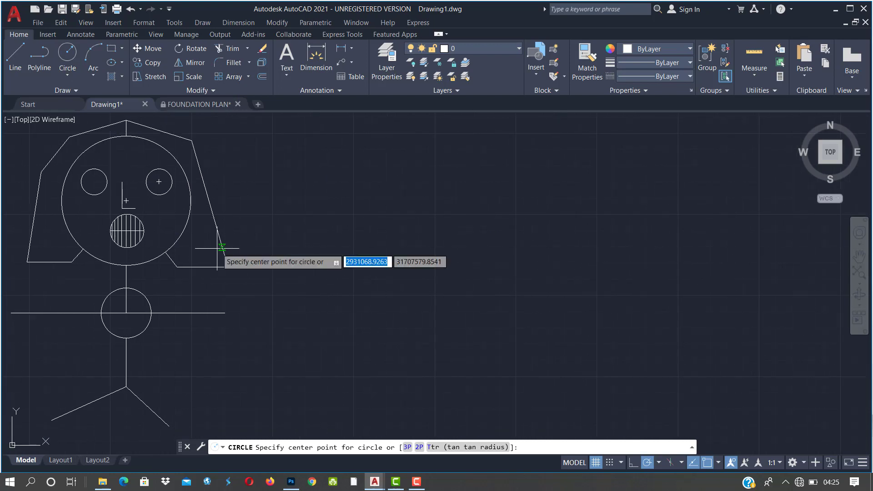
pyautogui.click(437, 206)
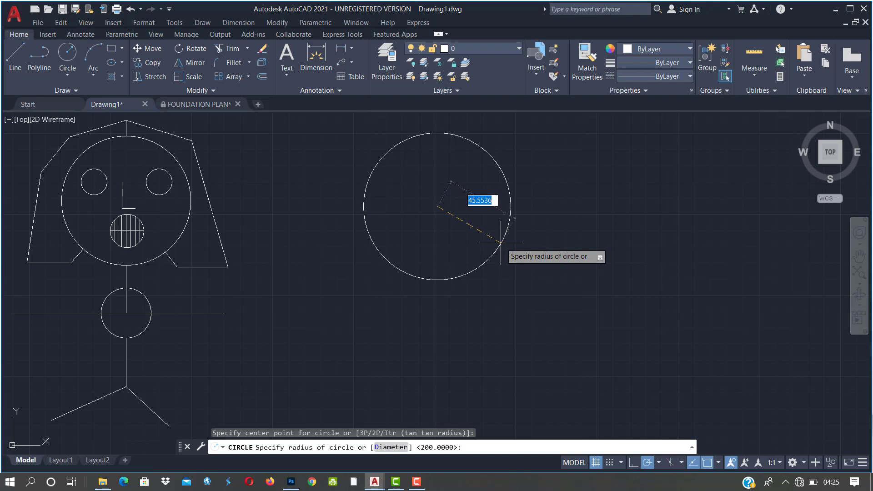
pyautogui.click(498, 240)
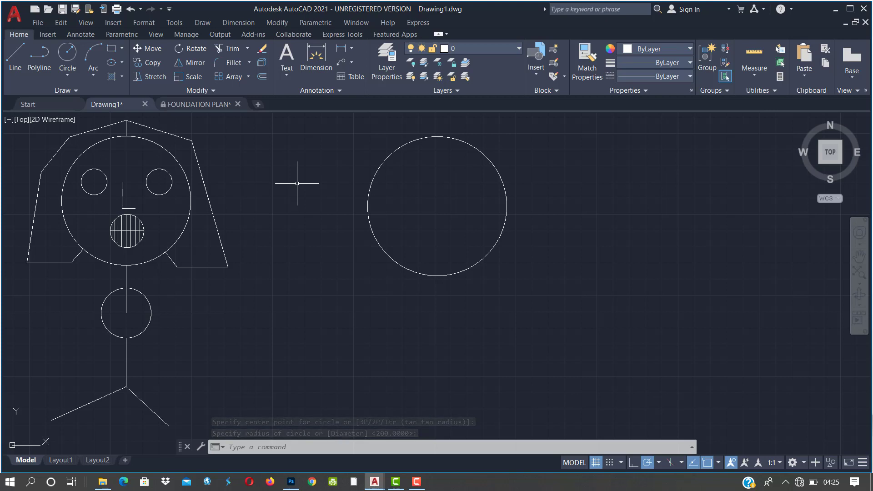
# Step: Draw a small circle with a radius of about 9.5 units as the left eye inside the new head circle
pyautogui.press('Return')
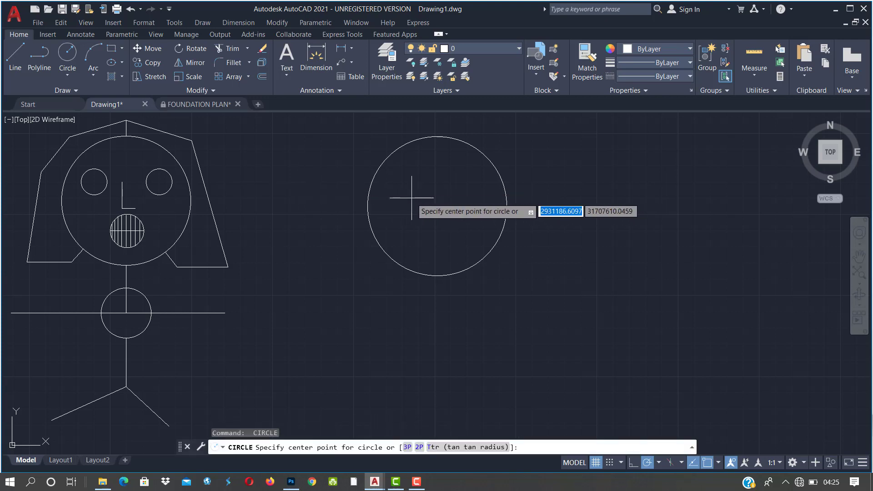
pyautogui.click(393, 185)
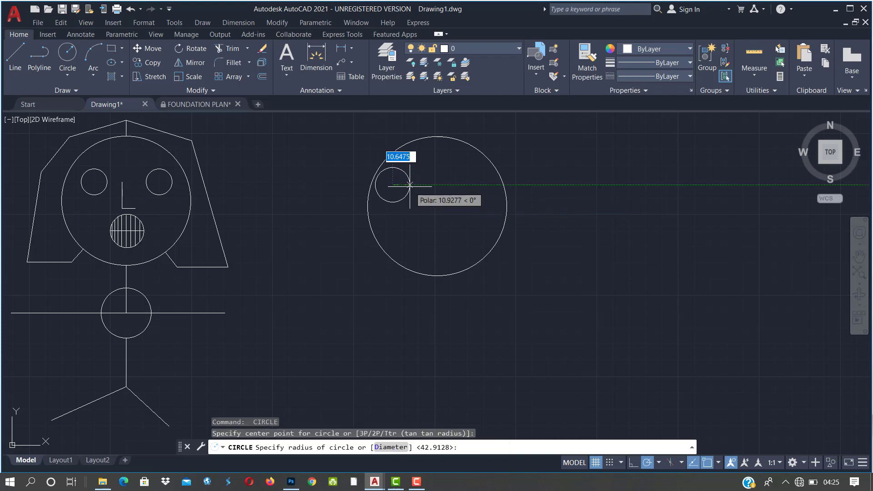
pyautogui.click(408, 187)
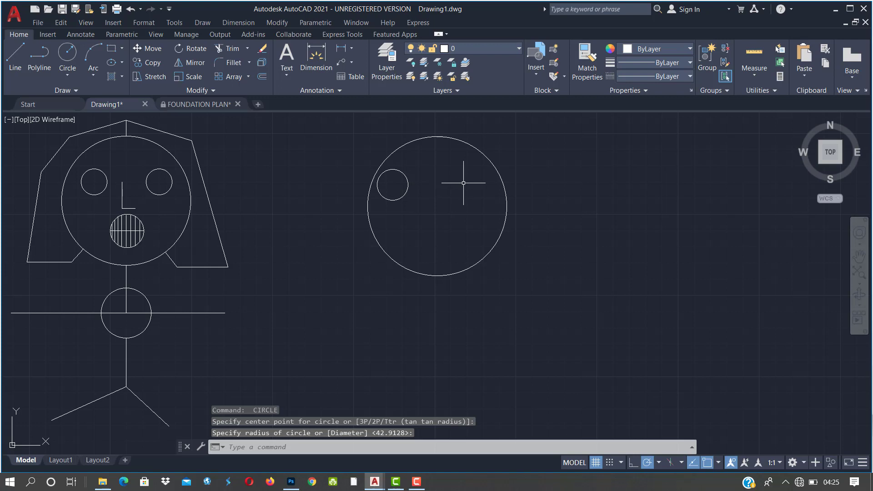
pyautogui.write('B')
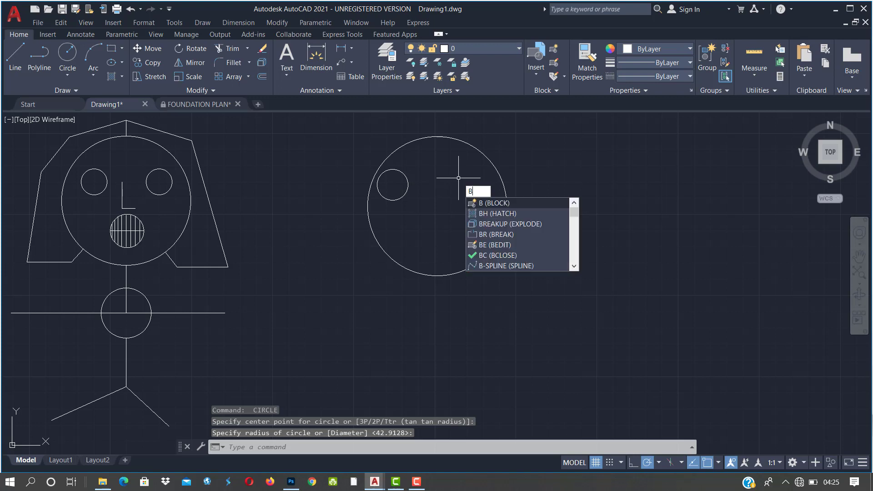
pyautogui.press('Escape')
pyautogui.press('Escape')
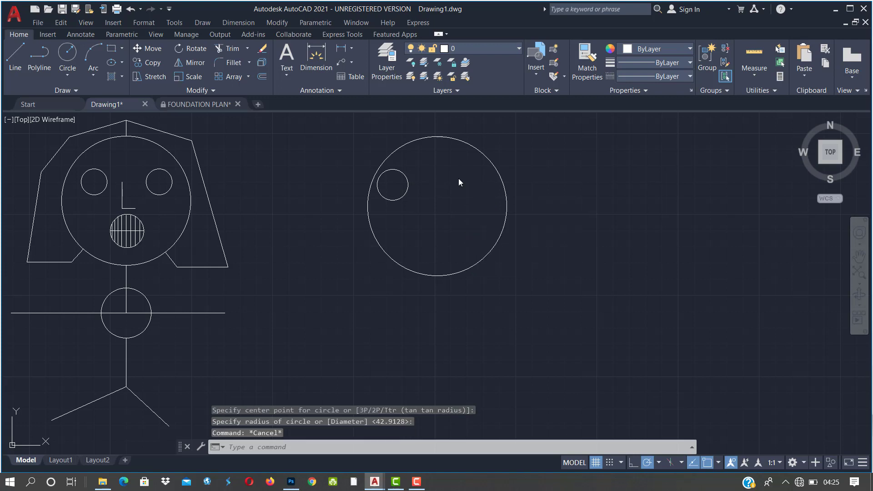
# Step: Draw a circle with a radius of about 12.8 units as the right eye inside the new head circle
pyautogui.press('Return')
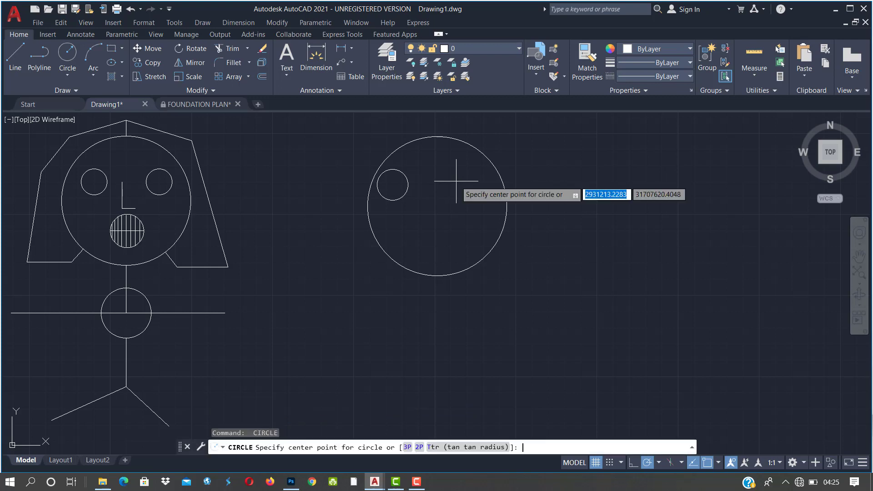
pyautogui.click(464, 181)
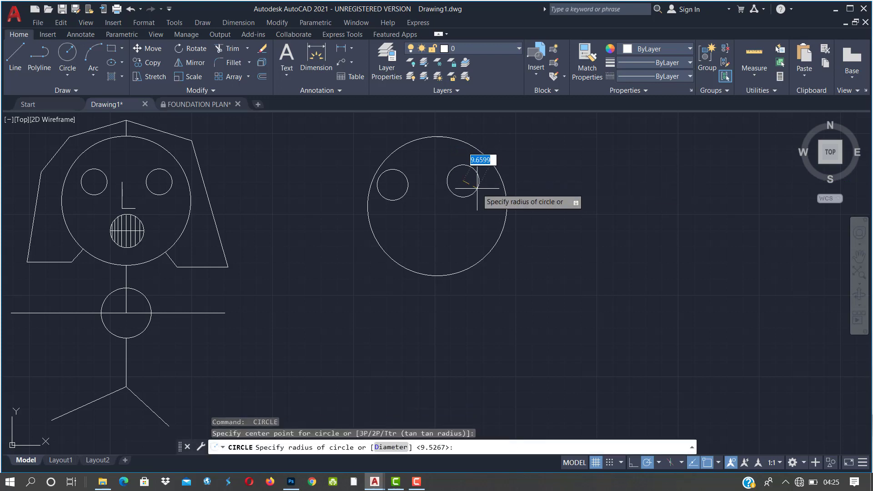
pyautogui.click(481, 191)
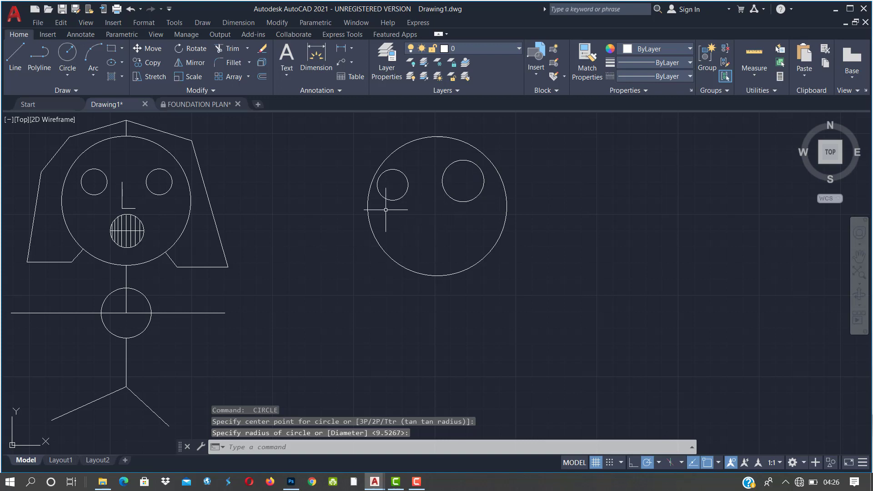
# Step: Draw a mouth circle with a radius of about 13.3 units below the eyes in the new head
pyautogui.scroll(-1, 385, 210)
pyautogui.scroll(-1, 384, 210)
pyautogui.scroll(1, 406, 197)
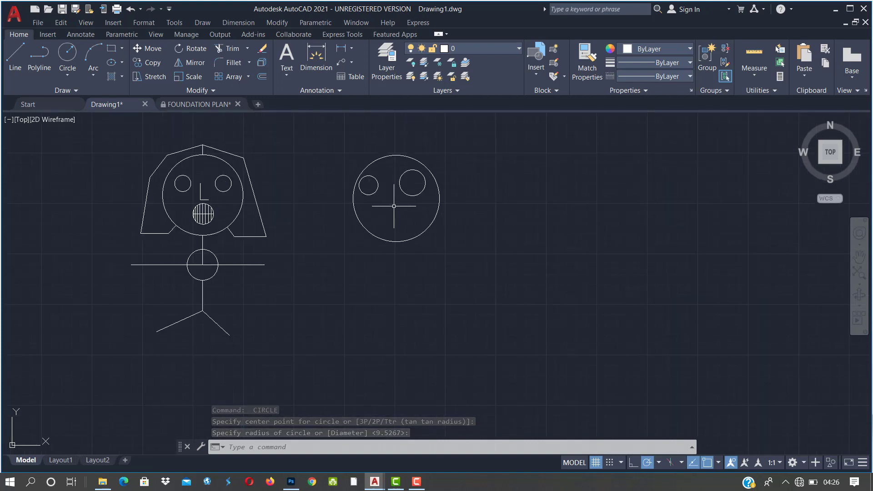
pyautogui.scroll(1, 390, 205)
pyautogui.moveTo(393, 211); pyautogui.dragTo(405, 234, button='middle')
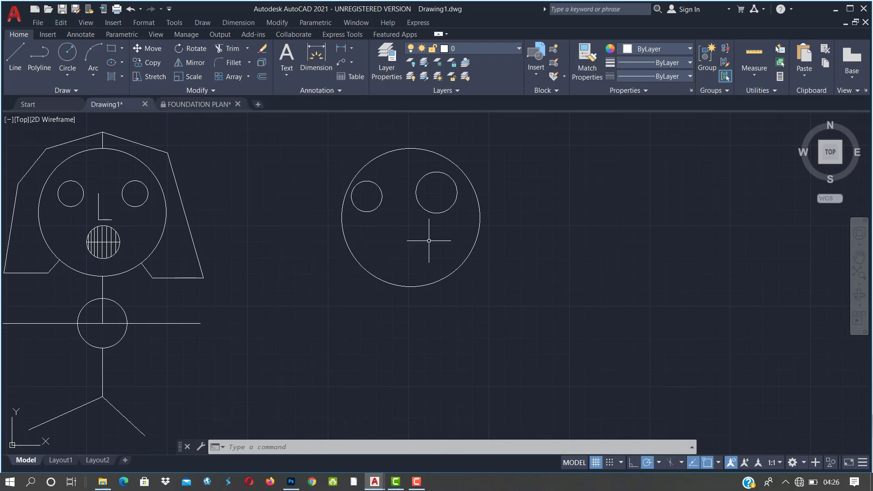
pyautogui.write('c')
pyautogui.press('Return')
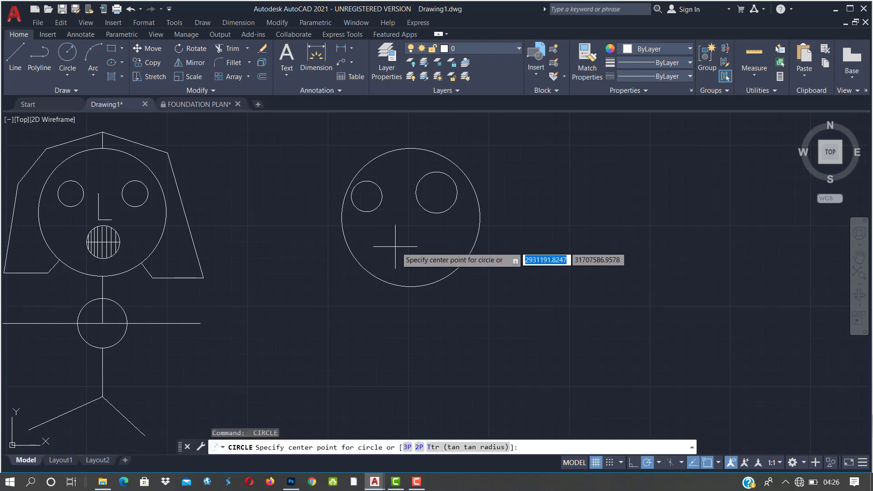
pyautogui.click(397, 247)
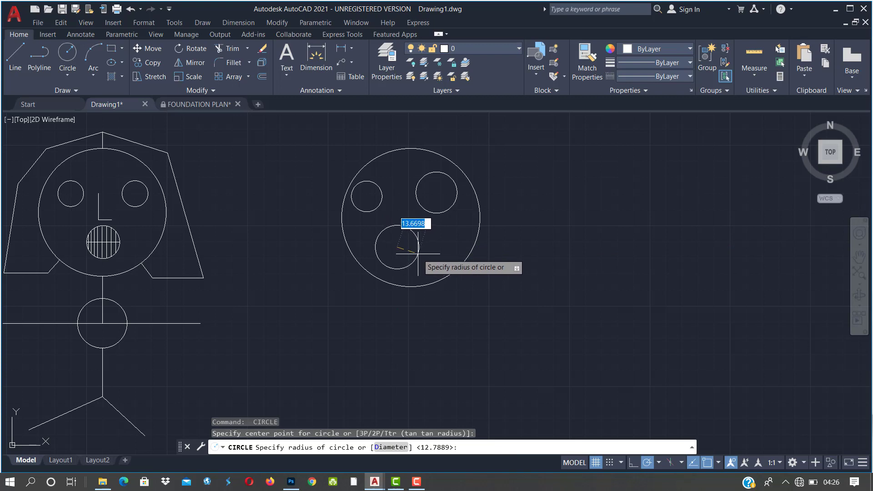
pyautogui.click(412, 251)
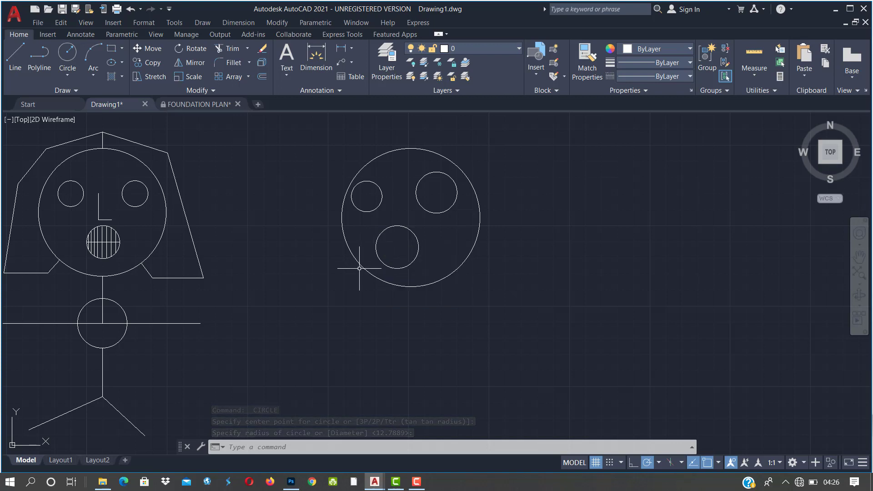
# Step: Draw an L-shaped nose between the eyes, running about 14 units straight down and then a short way horizontally right
pyautogui.write('L')
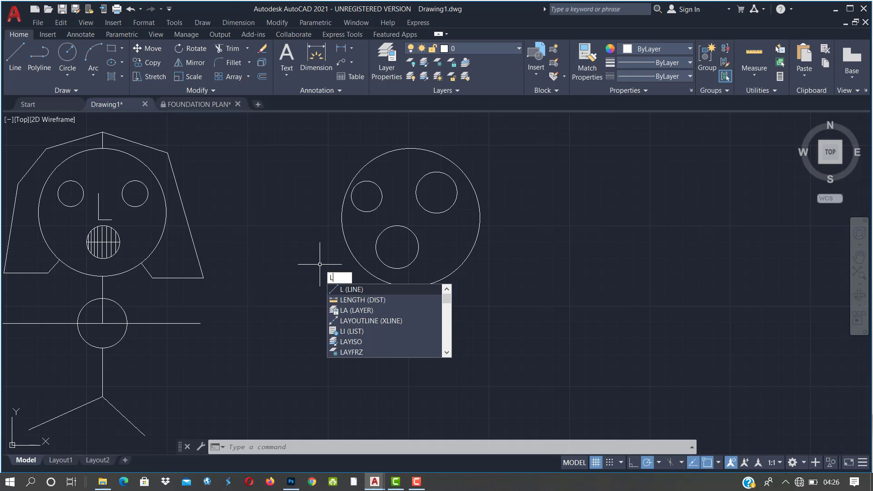
pyautogui.press('Return')
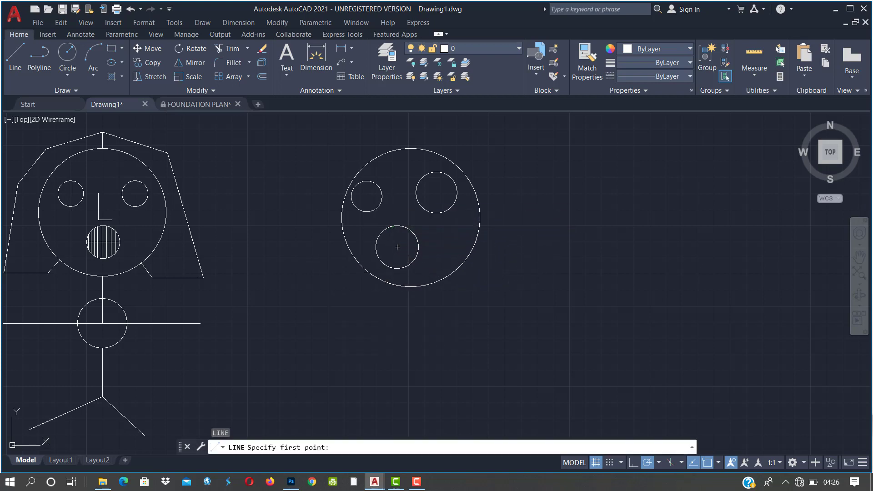
pyautogui.click(395, 197)
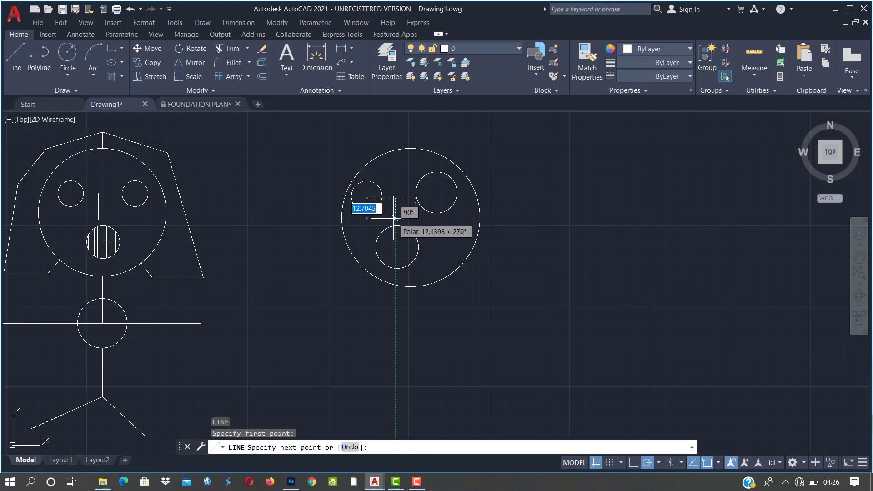
pyautogui.scroll(4, 395, 218)
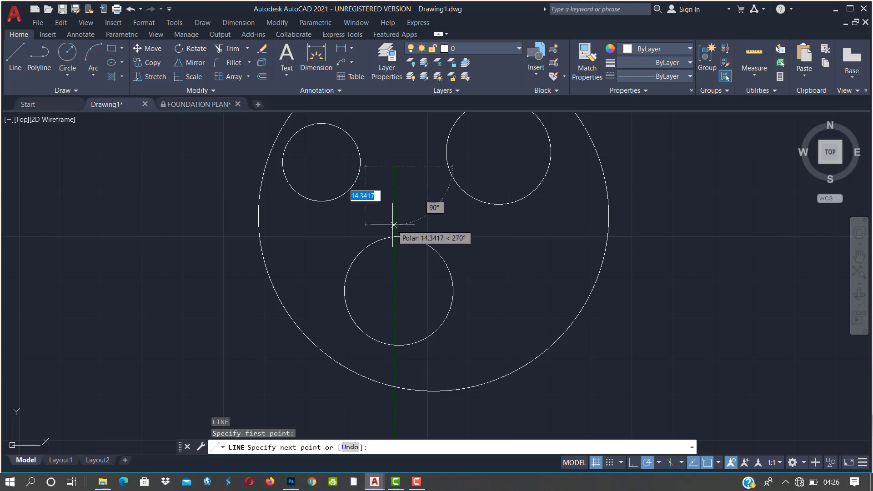
pyautogui.click(394, 225)
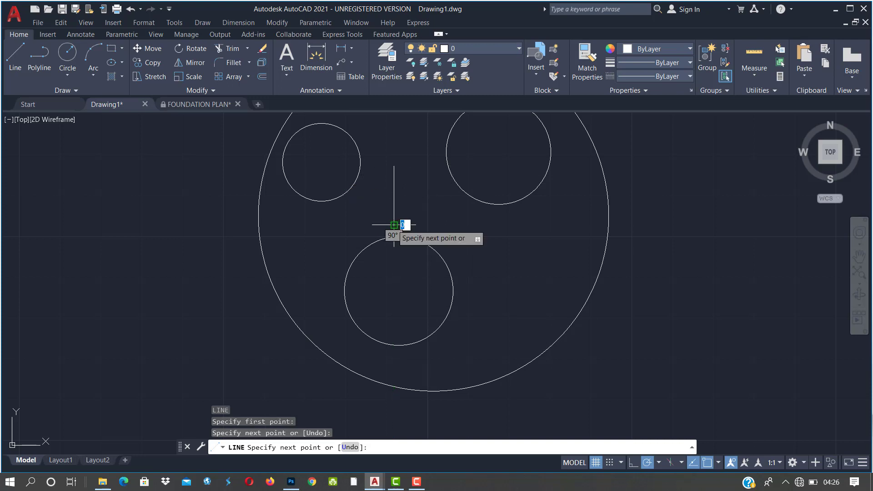
pyautogui.click(429, 225)
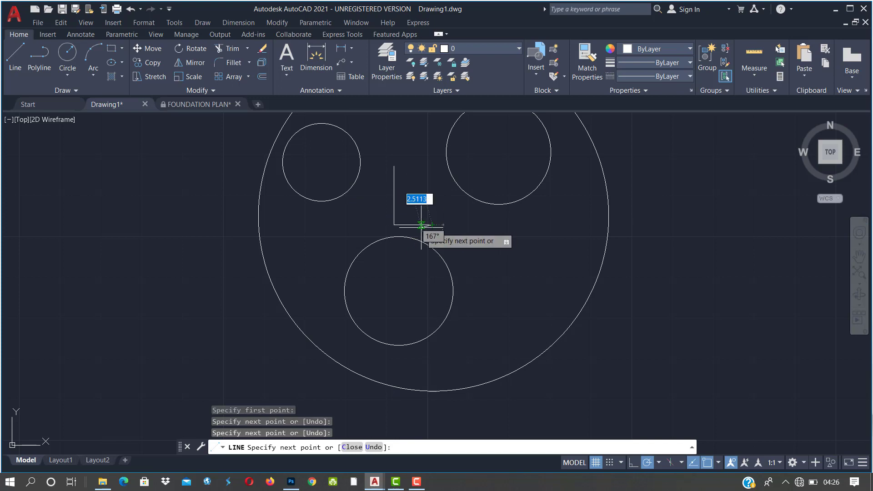
pyautogui.press('Return')
# Step: Draw a vertical neck line down from the bottom of the new head and continue it horizontally right as an arm
pyautogui.scroll(-5, 420, 225)
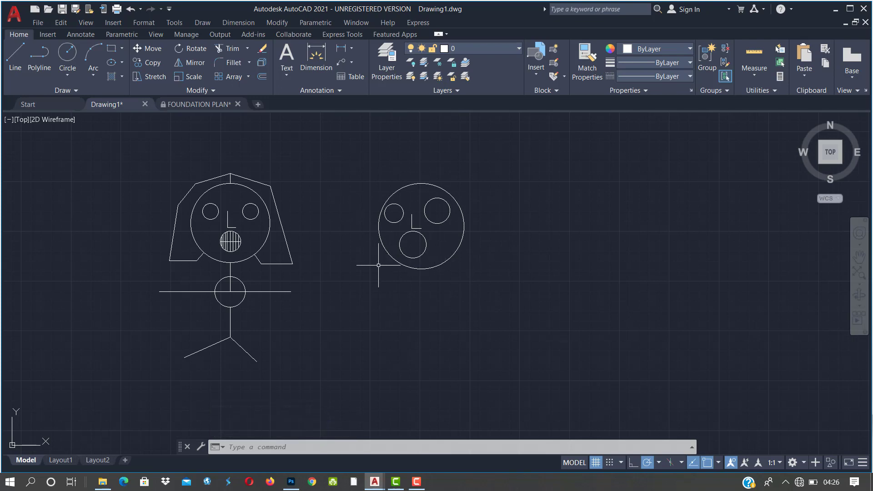
pyautogui.write('l')
pyautogui.press('Return')
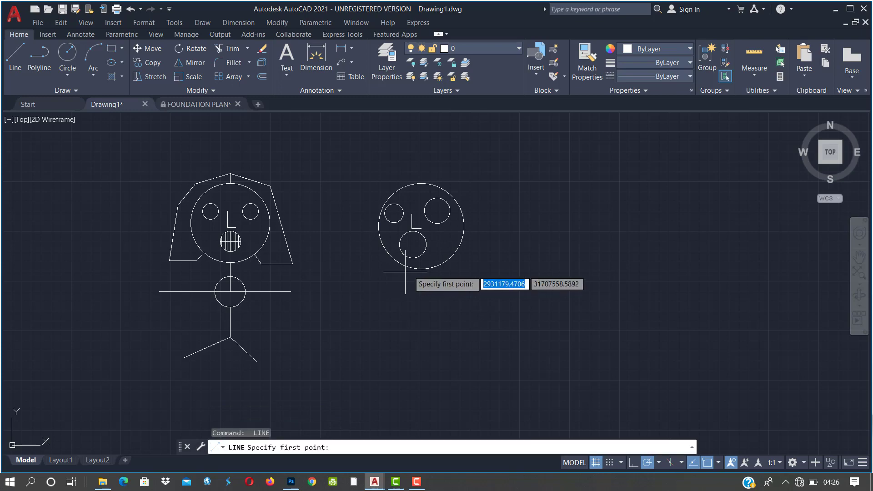
pyautogui.click(421, 269)
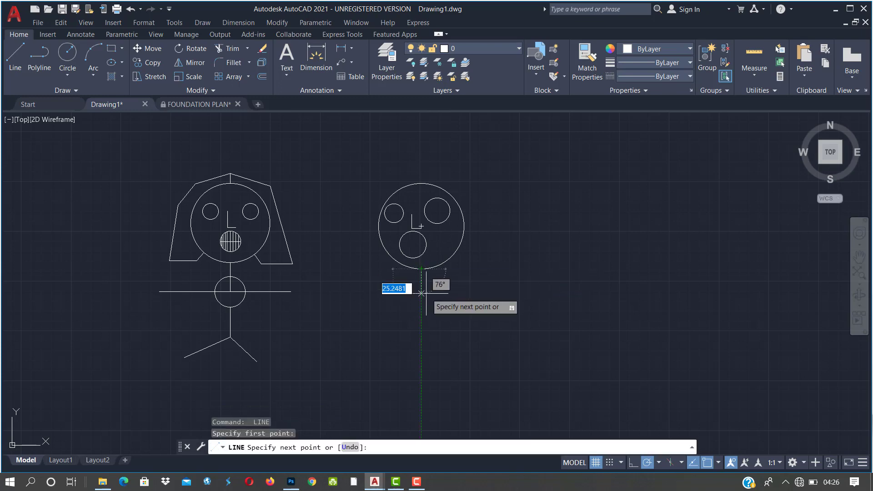
pyautogui.click(421, 291)
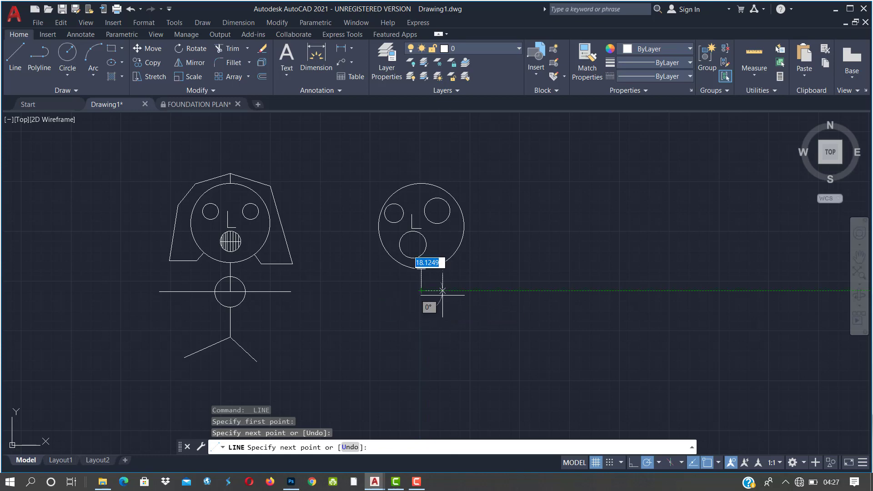
pyautogui.click(471, 291)
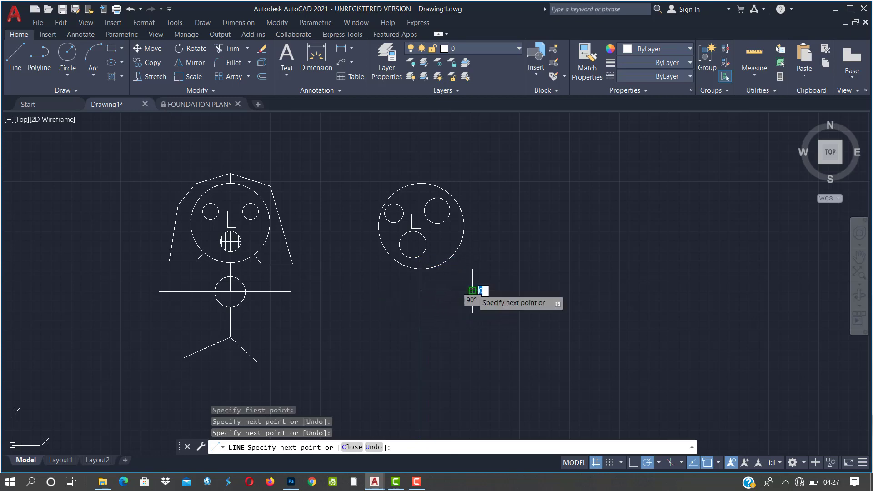
pyautogui.press('Return')
# Step: Draw the left arm as a horizontal line from the lower end of the neck
pyautogui.press('Return')
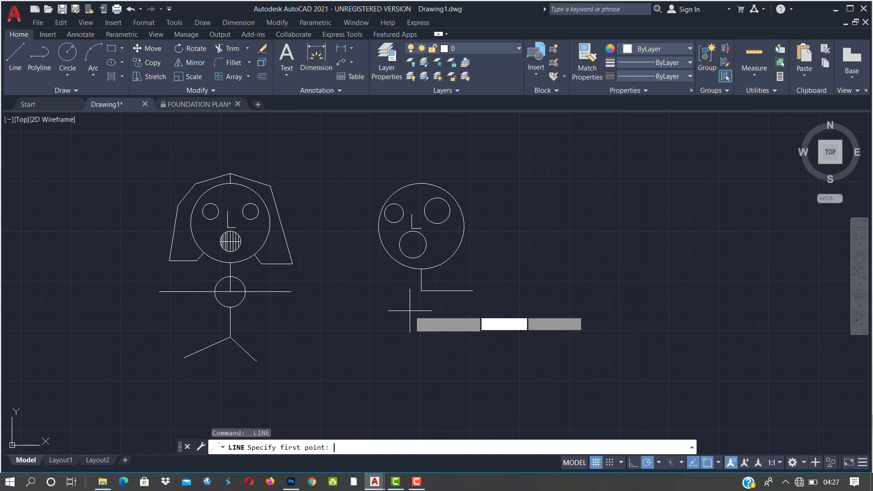
pyautogui.click(421, 291)
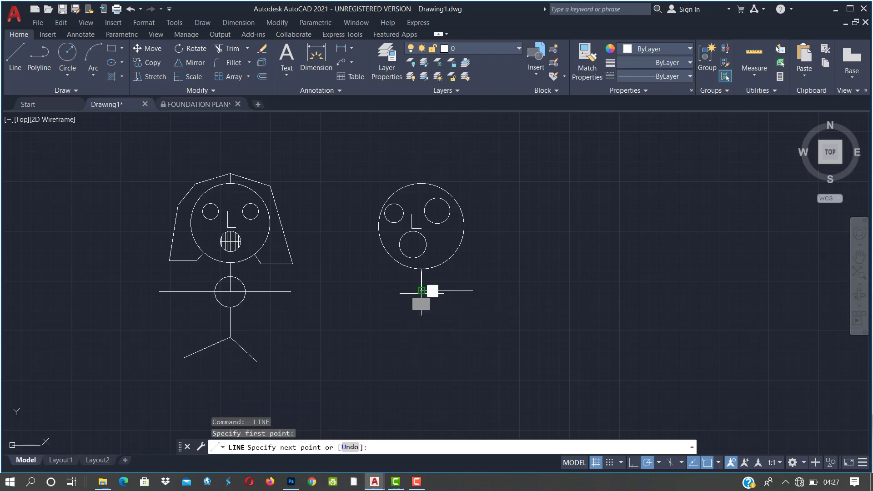
pyautogui.click(374, 290)
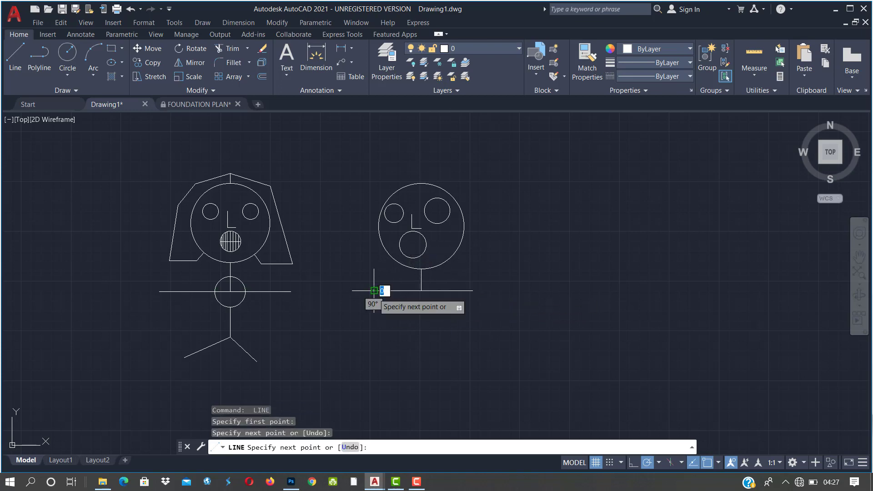
pyautogui.press('Return')
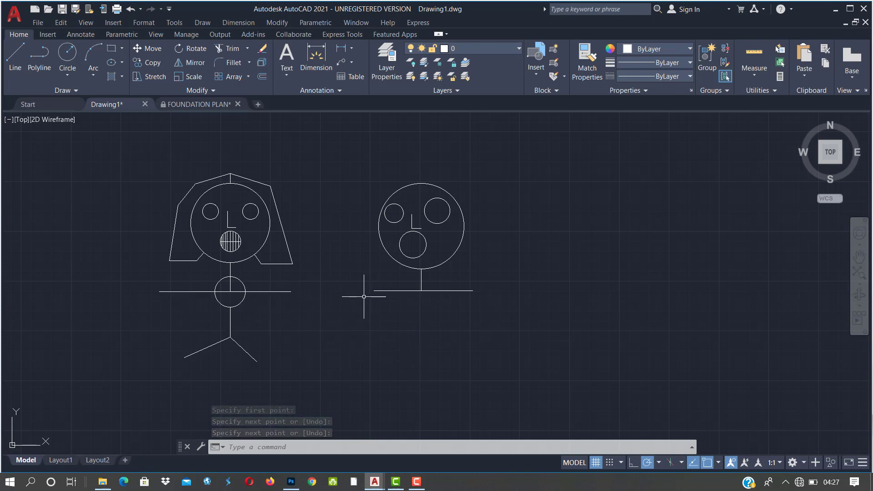
# Step: Draw a body circle with a radius of about 14 units centred where the neck meets the arms
pyautogui.write('c')
pyautogui.press('Return')
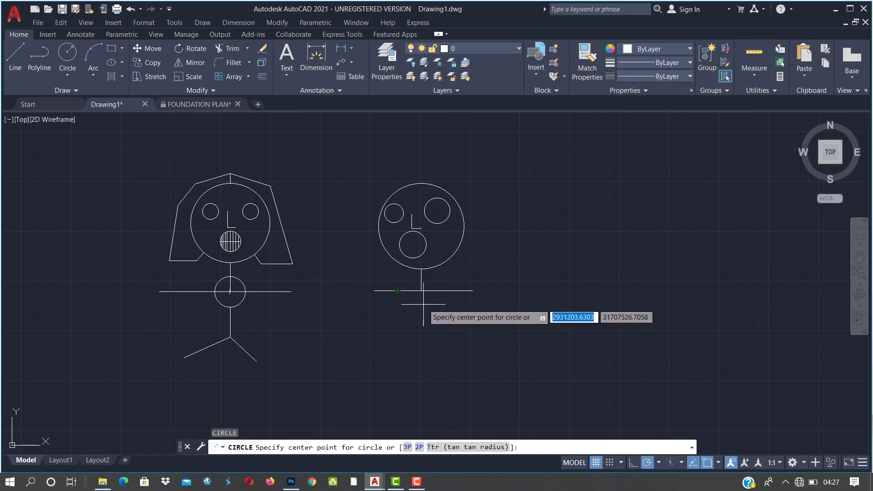
pyautogui.click(421, 290)
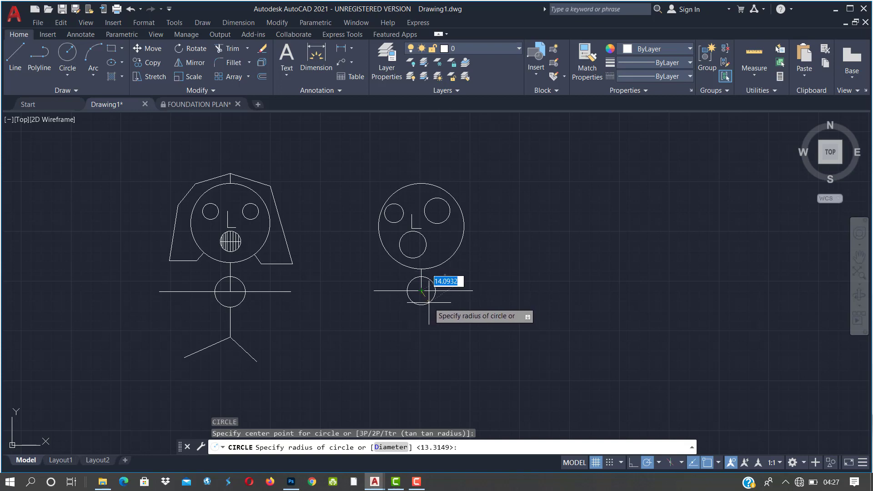
pyautogui.click(429, 302)
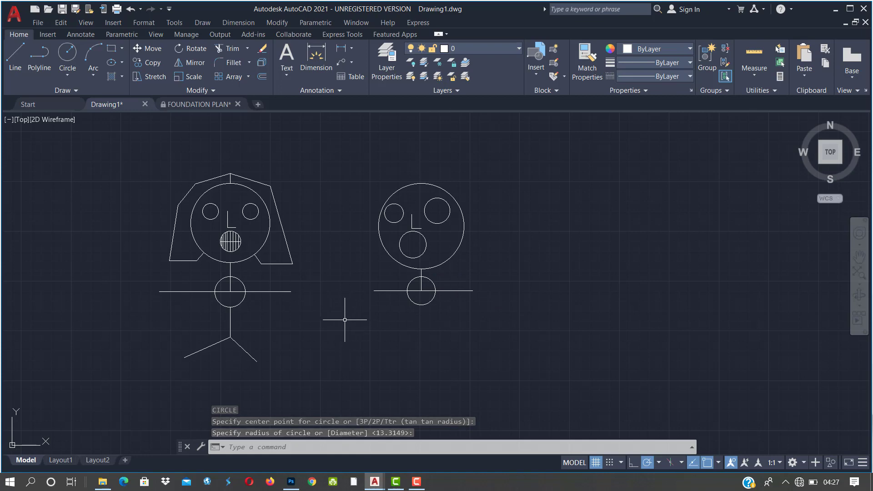
# Step: Draw a line about 31 units straight down from the bottom of the body circle and continue it down-left as a leg
pyautogui.click(12, 63)
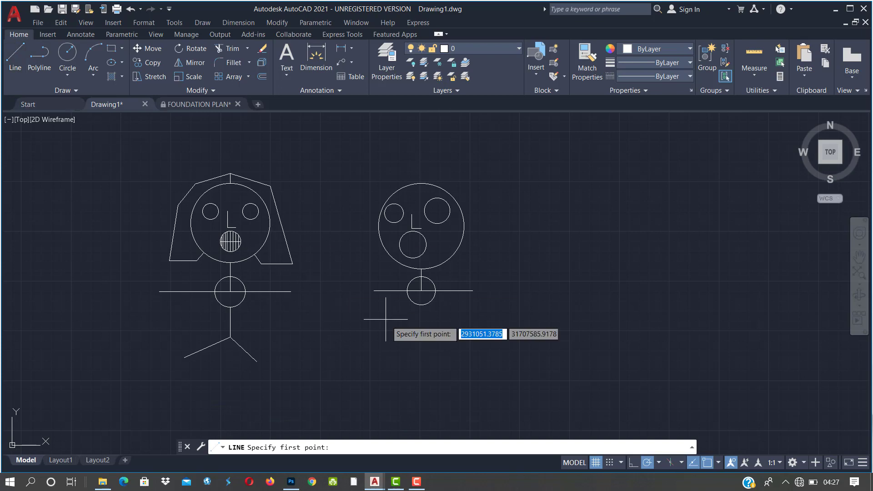
pyautogui.click(421, 305)
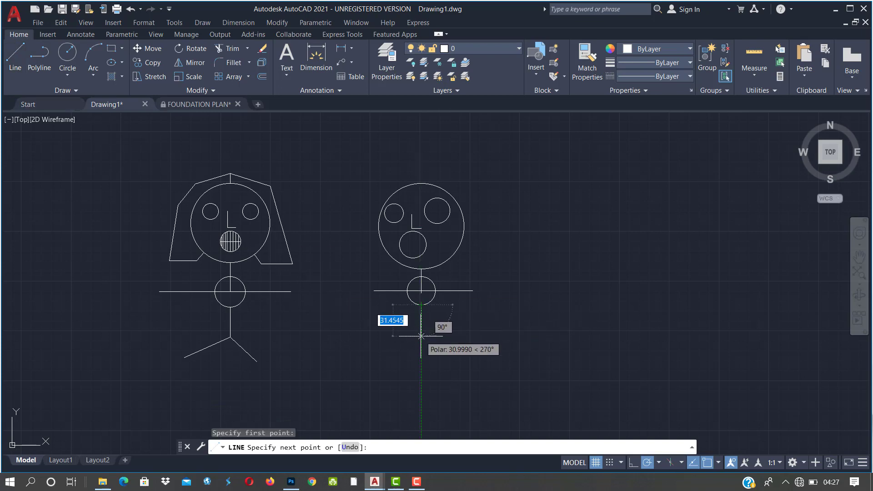
pyautogui.click(421, 337)
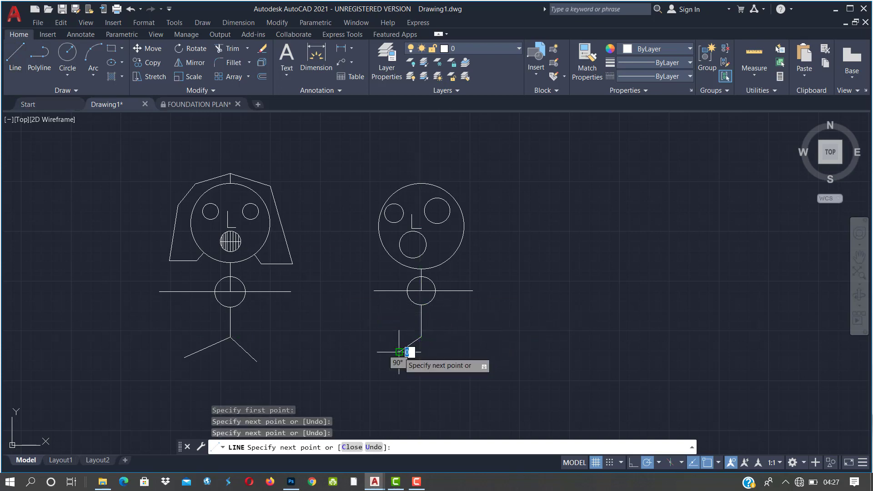
pyautogui.click(399, 352)
pyautogui.press('Return')
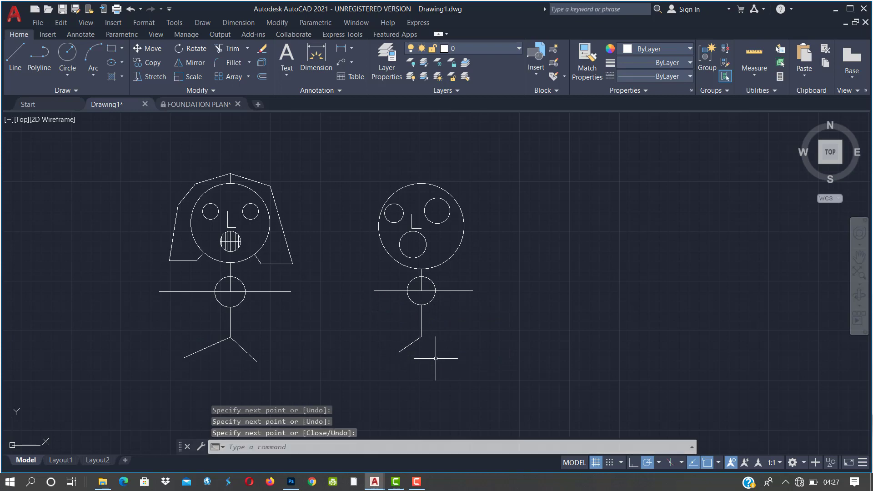
# Step: Draw the second figure's right leg as a line about 28 units long, sloping down-right from the lower end of the body line
pyautogui.rightClick(459, 329)
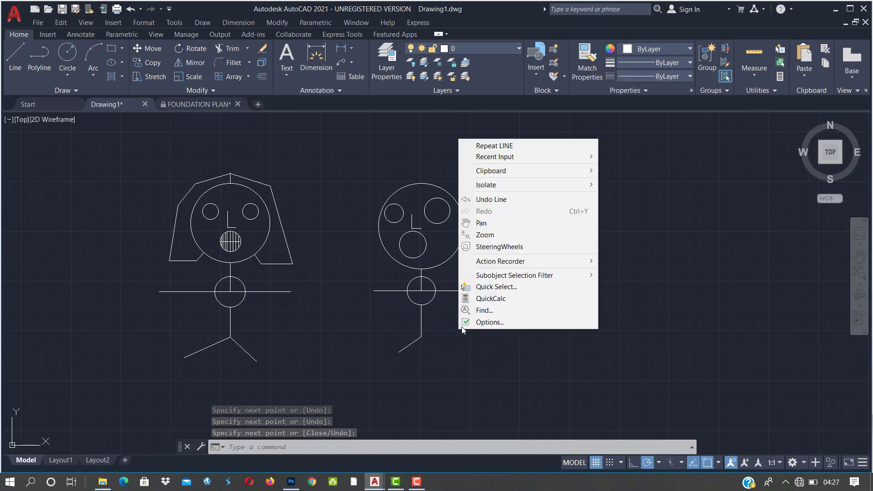
pyautogui.click(528, 144)
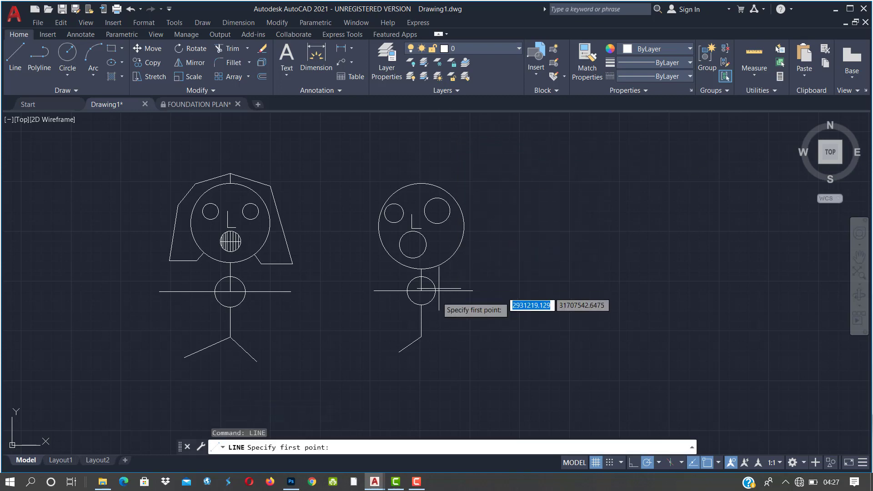
pyautogui.click(421, 337)
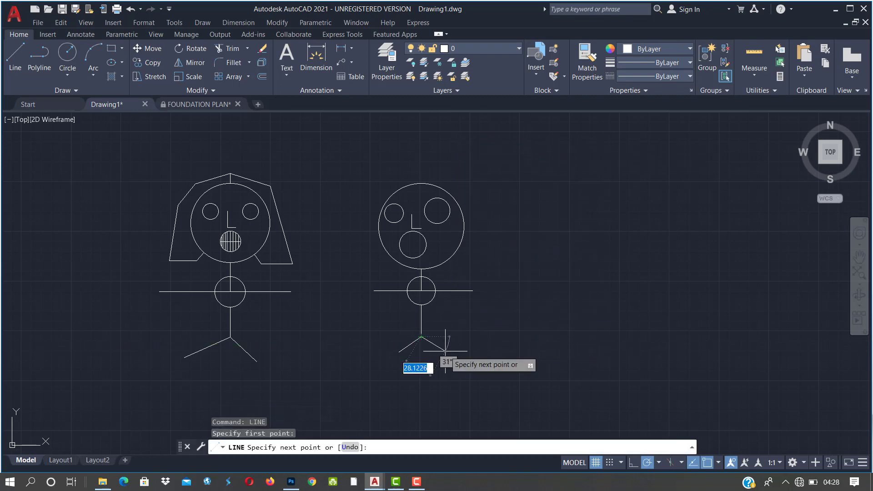
pyautogui.click(447, 349)
pyautogui.press('Return')
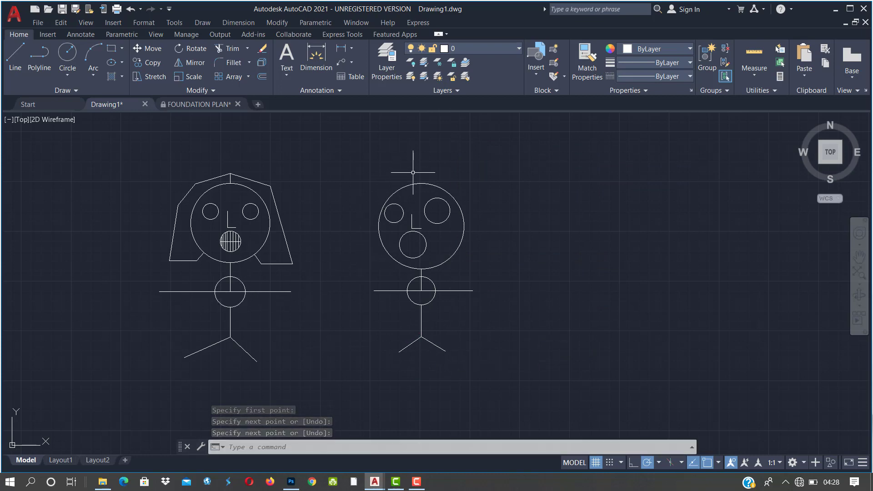
# Step: Draw the right half of the second figure's hair as connected lines from the head's top, up, outward, down and back to the head circle
pyautogui.scroll(2, 414, 173)
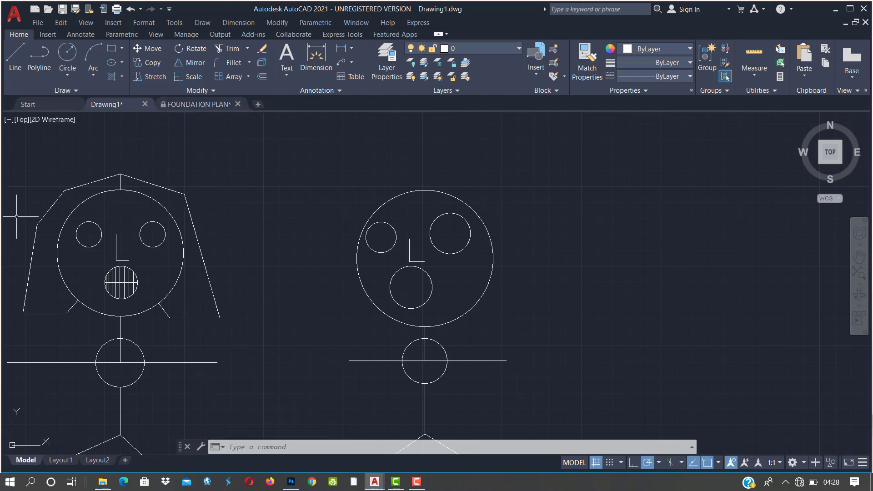
pyautogui.click(12, 54)
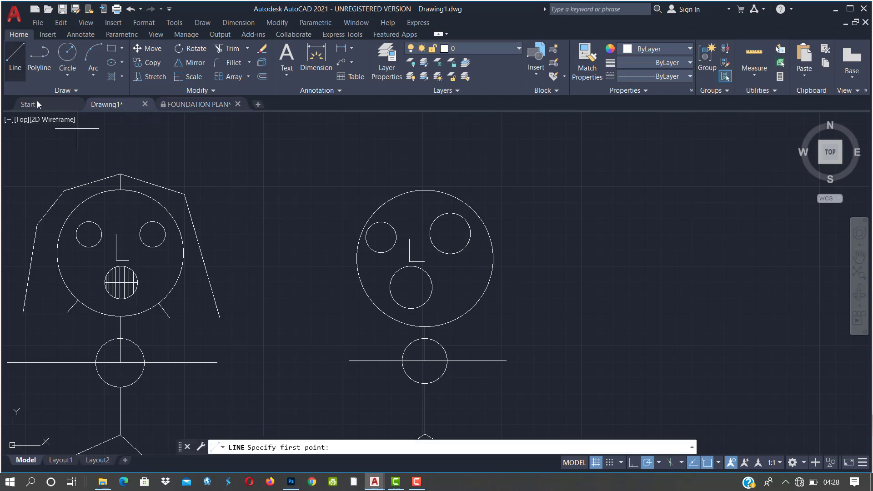
pyautogui.click(425, 190)
pyautogui.click(425, 165)
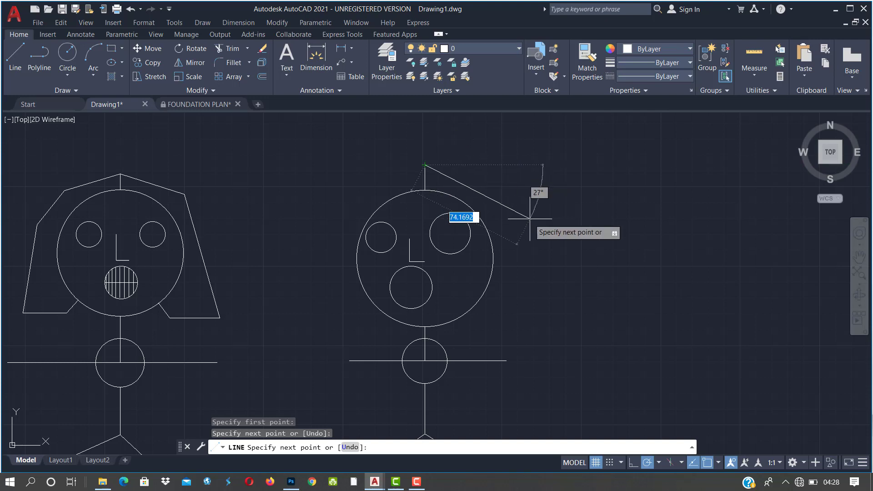
pyautogui.click(510, 191)
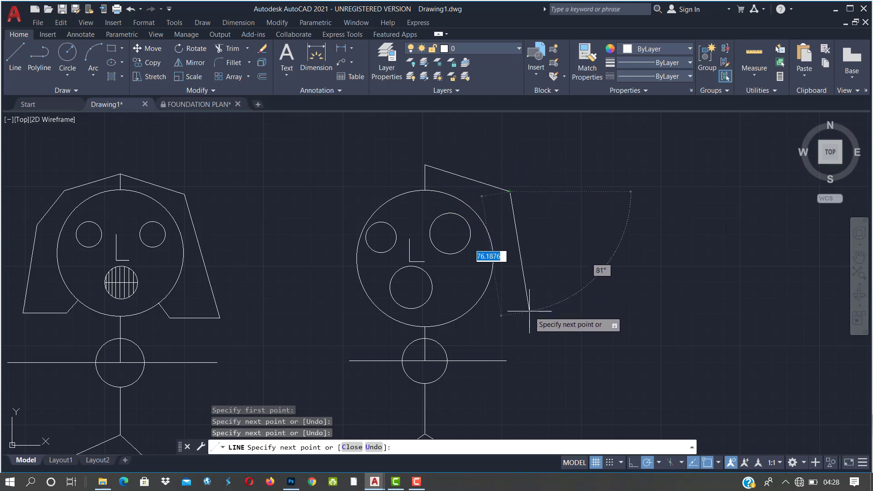
pyautogui.click(526, 339)
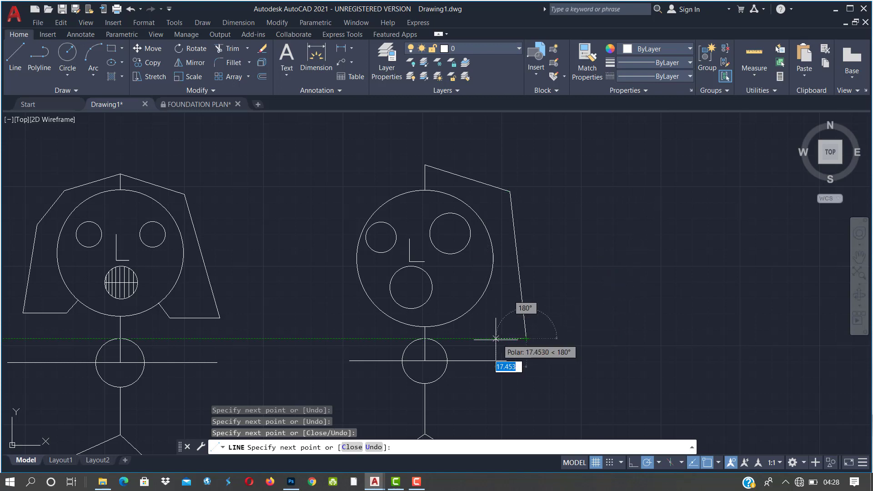
pyautogui.click(480, 342)
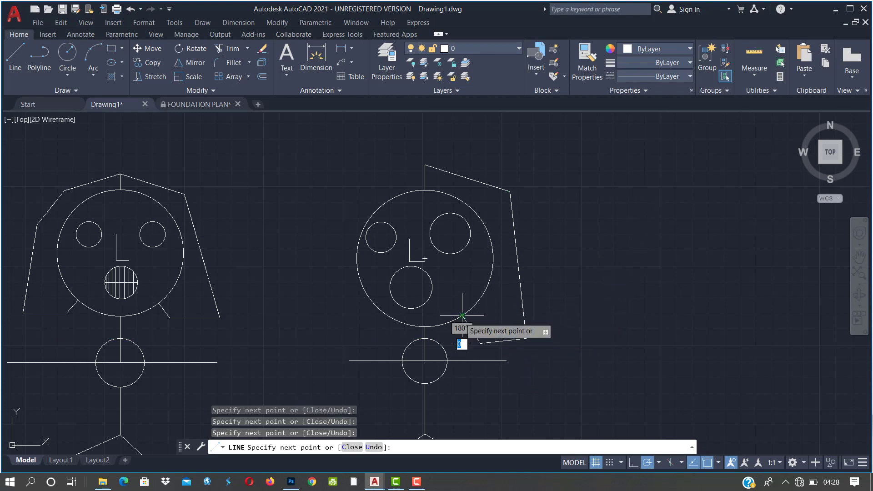
pyautogui.click(464, 315)
pyautogui.press('Return')
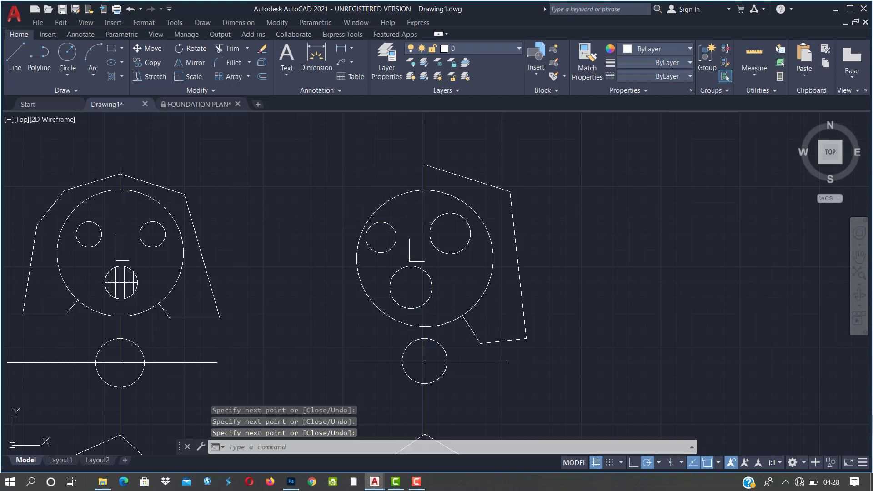
# Step: Draw the left half of the hair as connected lines from the hair's peak, outward, down, horizontally inward and back to the head circle
pyautogui.press('Return')
pyautogui.click(424, 166)
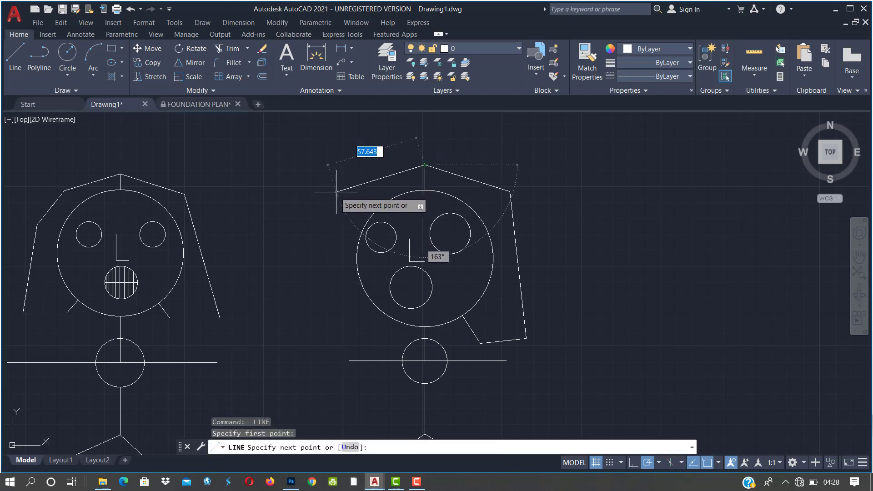
pyautogui.click(352, 190)
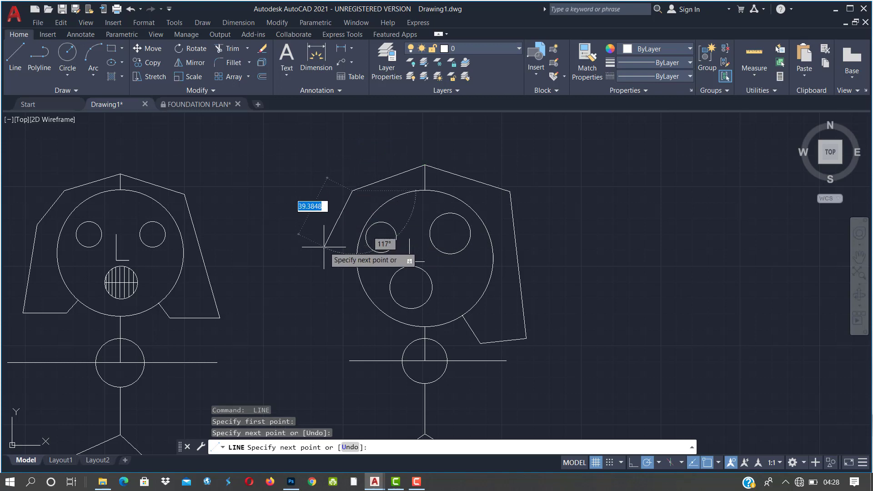
pyautogui.click(320, 250)
pyautogui.click(320, 332)
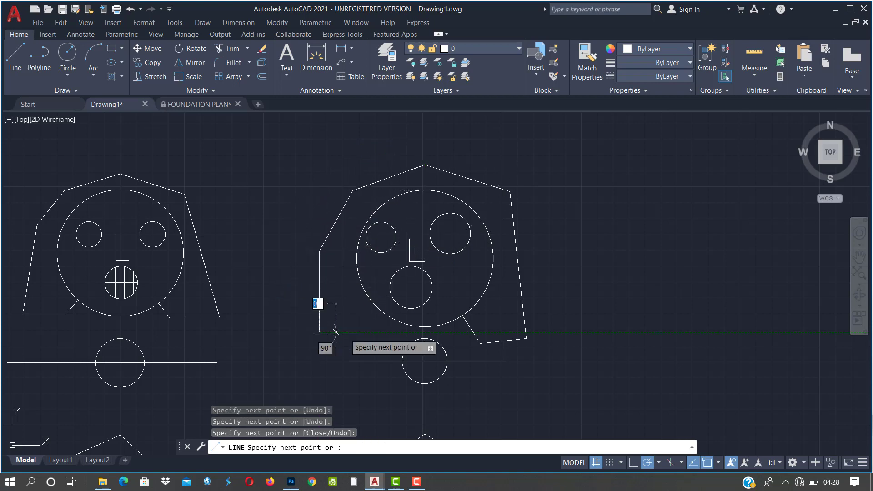
pyautogui.click(376, 332)
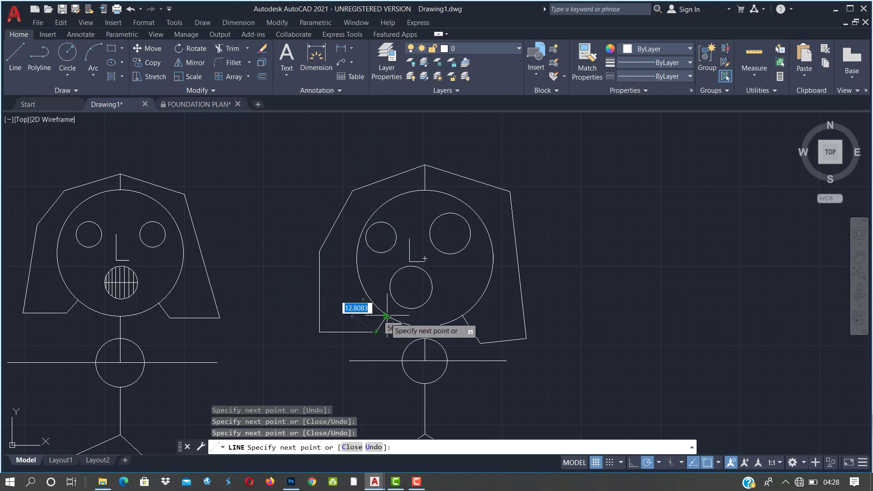
pyautogui.click(386, 315)
pyautogui.press('Return')
# Step: Examine both figures, comparing the first figure's mouth with its tooth lines against the second figure's empty mouth
pyautogui.scroll(2, 314, 328)
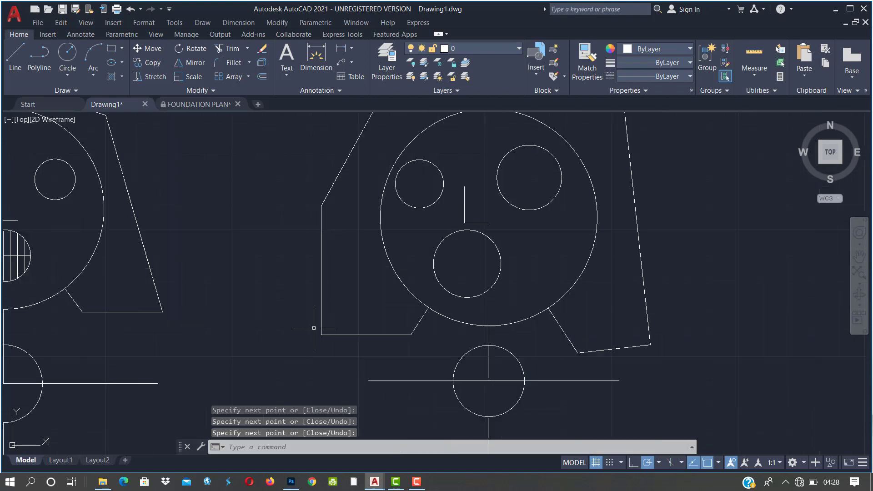
pyautogui.scroll(-4, 412, 341)
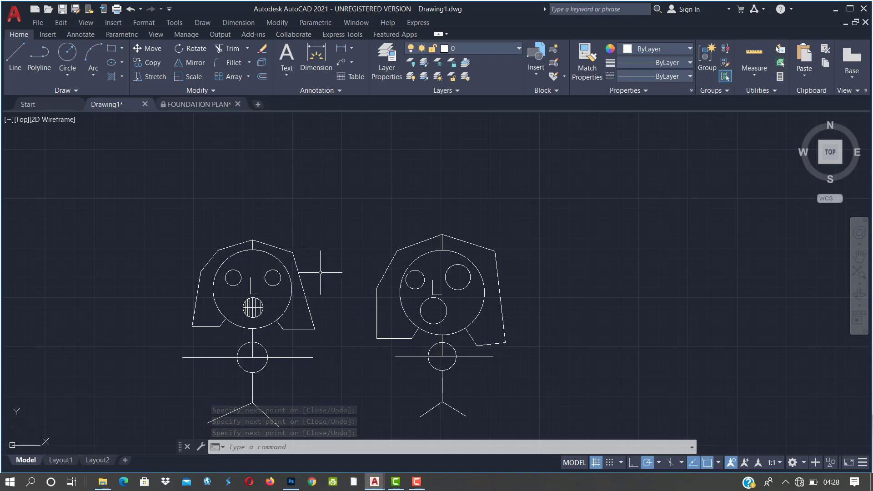
pyautogui.scroll(12, 274, 292)
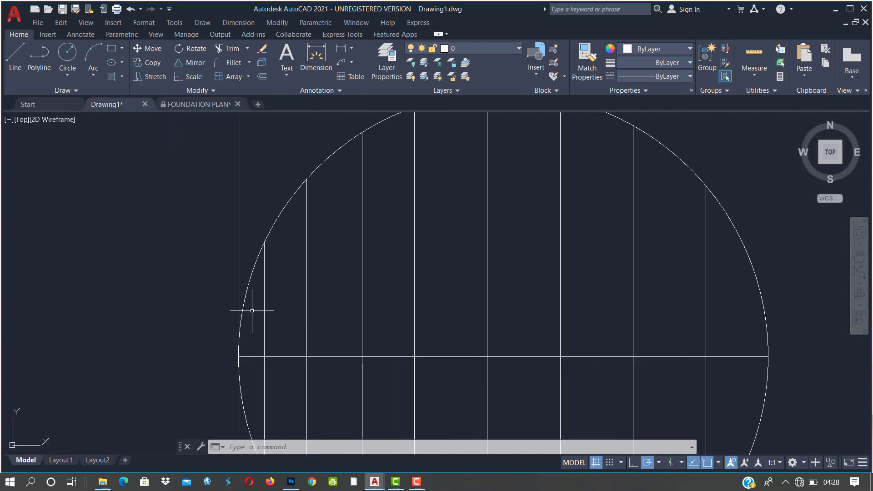
pyautogui.scroll(-9, 248, 307)
pyautogui.scroll(-6, 246, 307)
pyautogui.scroll(4, 244, 316)
pyautogui.scroll(12, 49, 316)
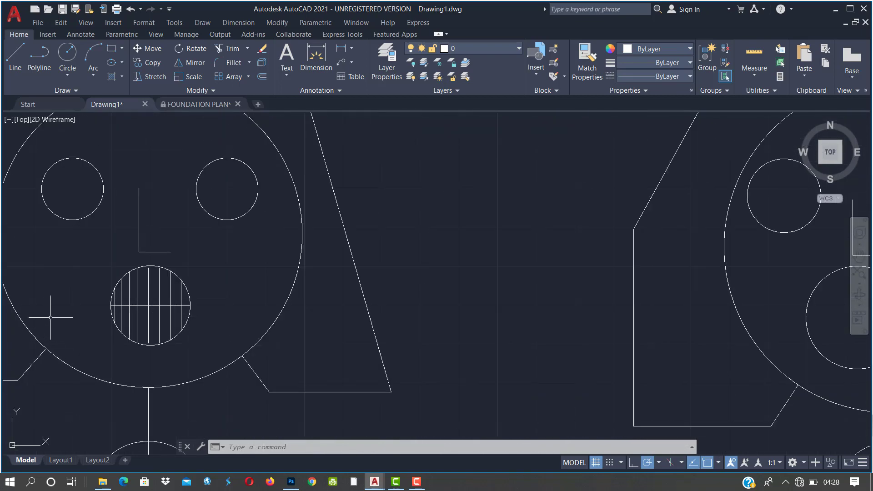
pyautogui.scroll(8, 424, 332)
pyautogui.scroll(-20, 359, 362)
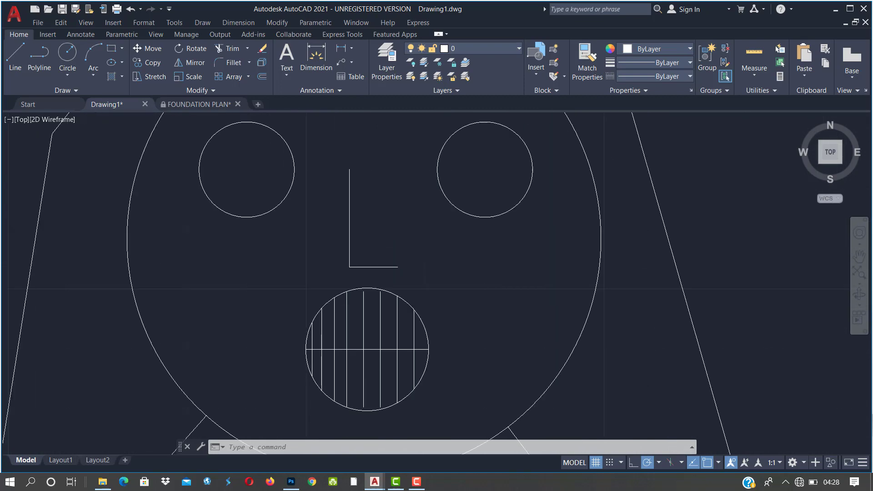
pyautogui.scroll(-5, 353, 325)
pyautogui.scroll(8, 400, 310)
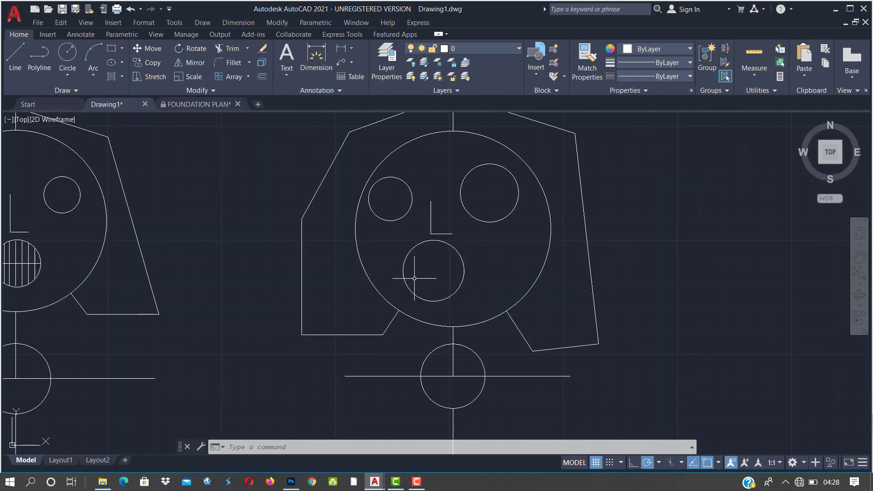
pyautogui.scroll(-6, 412, 282)
pyautogui.scroll(2, 411, 281)
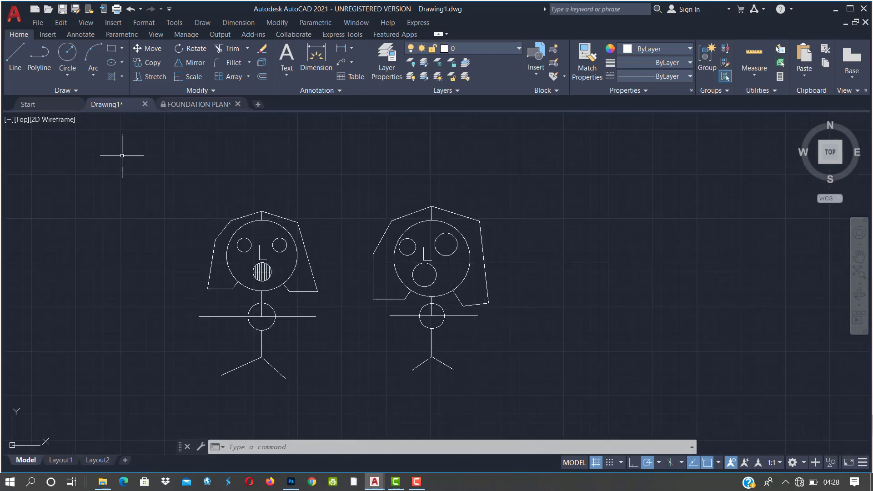
# Step: Draw a horizontal line across the full diameter of the second figure's mouth circle
pyautogui.press('l')
pyautogui.press('Return')
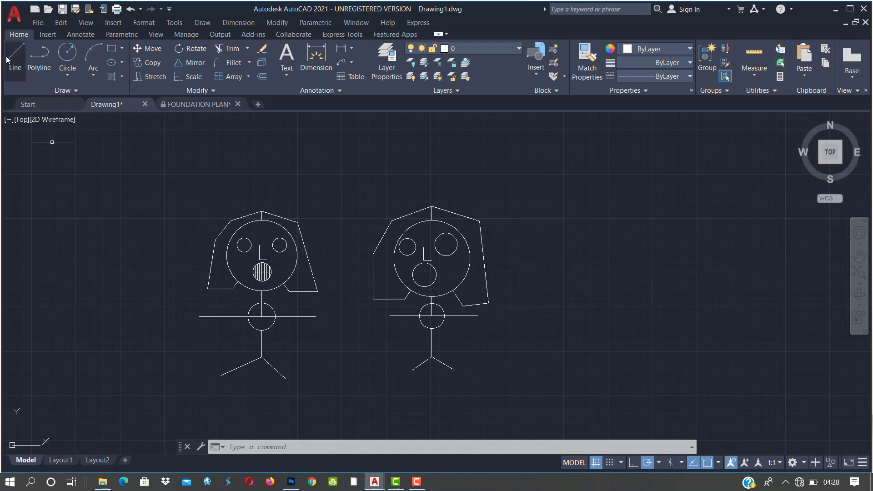
pyautogui.scroll(3, 421, 313)
pyautogui.scroll(-3, 419, 255)
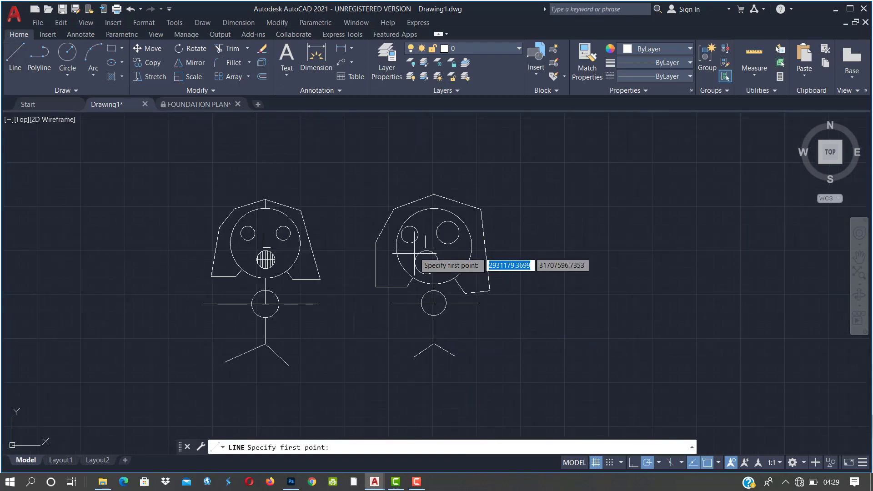
pyautogui.scroll(2, 432, 268)
pyautogui.scroll(5, 431, 269)
pyautogui.scroll(-3, 424, 267)
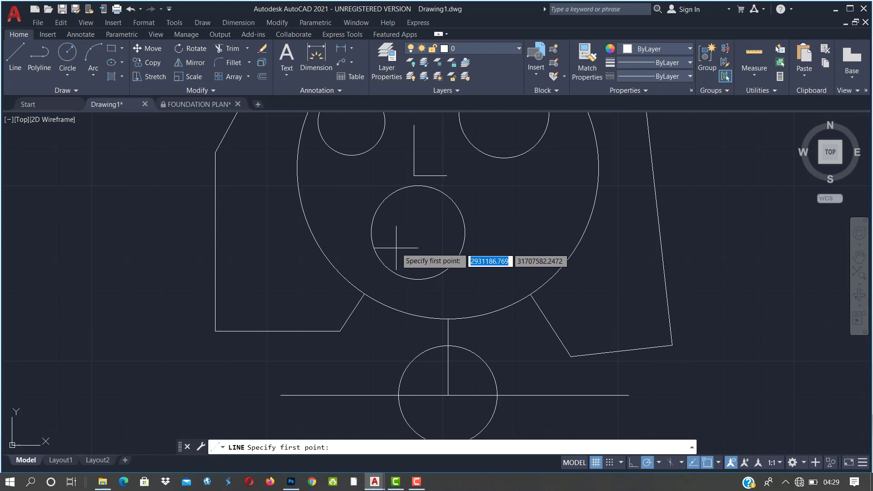
pyautogui.click(371, 231)
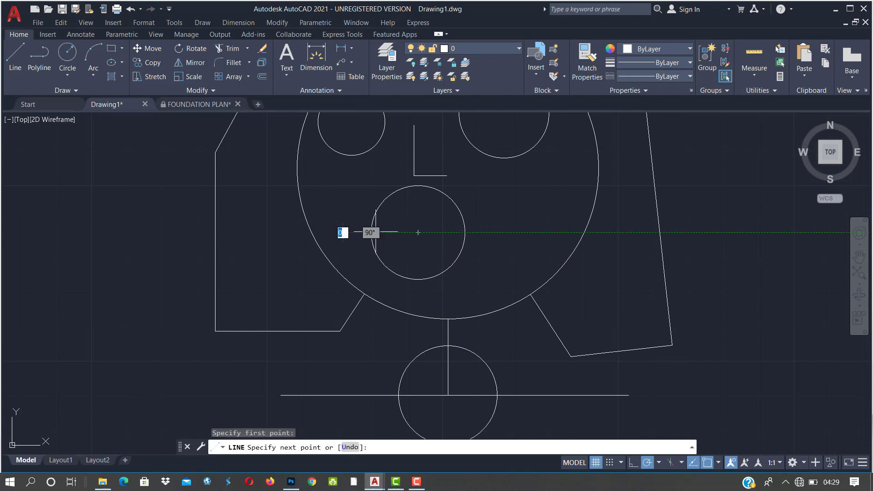
pyautogui.click(471, 232)
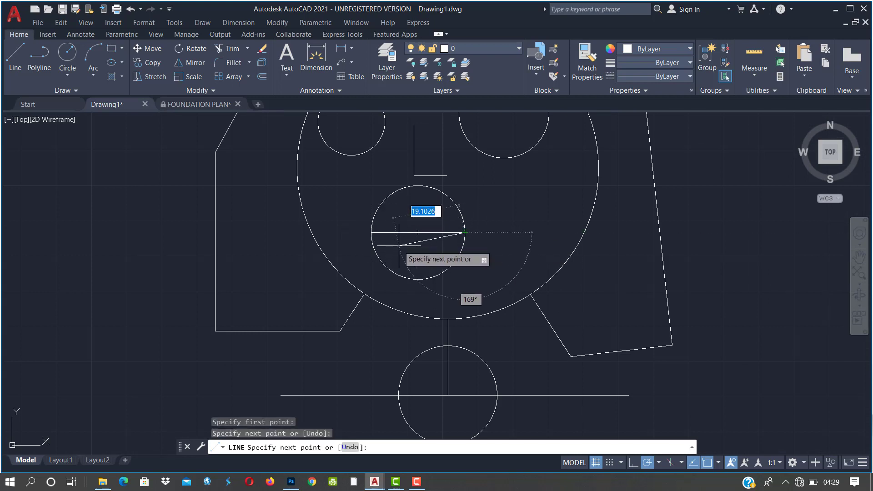
pyautogui.press('Return')
# Step: Draw a vertical tooth line about 17 units long between the upper and lower edges of the mouth circle, near its left side
pyautogui.press('Return')
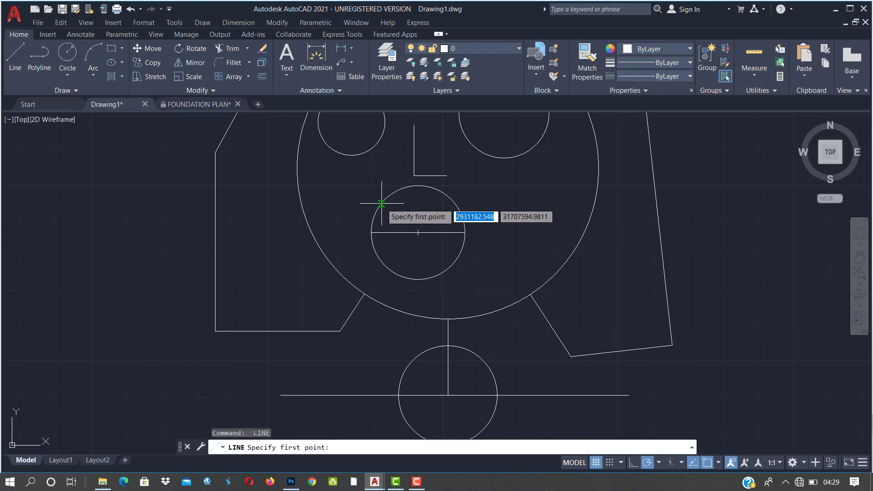
pyautogui.click(381, 203)
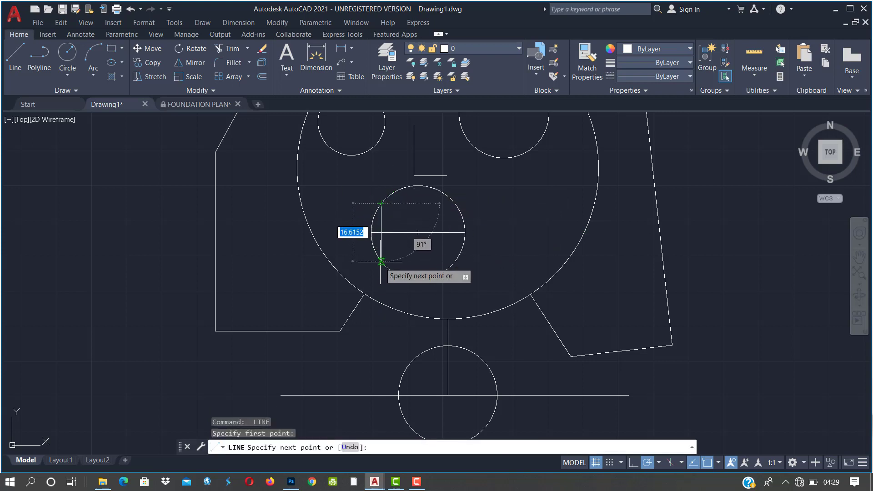
pyautogui.click(382, 262)
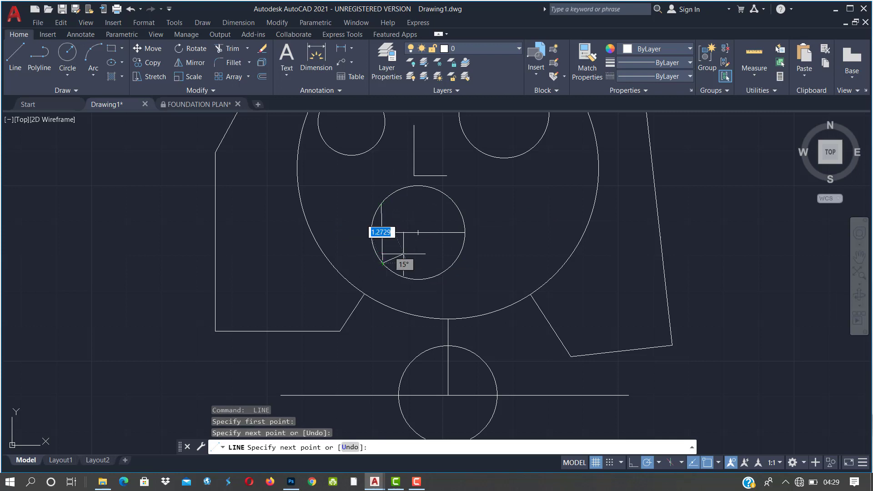
pyautogui.press('Return')
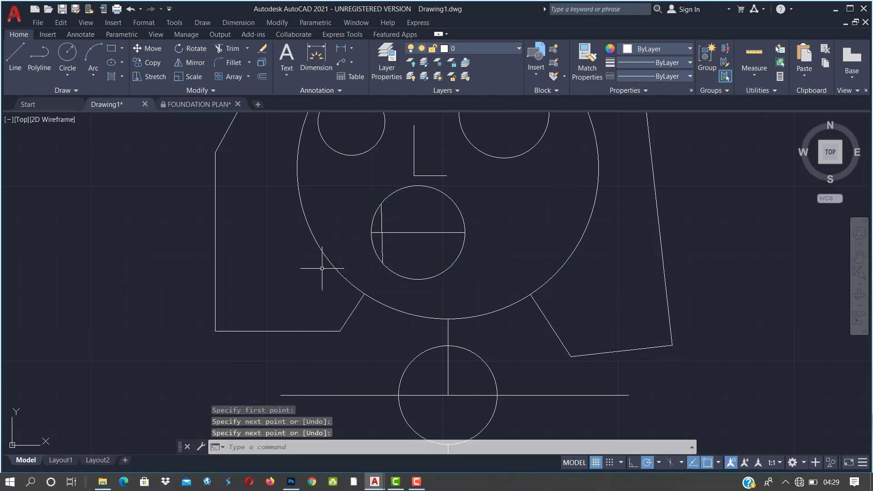
# Step: Copy the vertical tooth line horizontally to the right side of the mouth circle and select the copy
pyautogui.scroll(2, 392, 227)
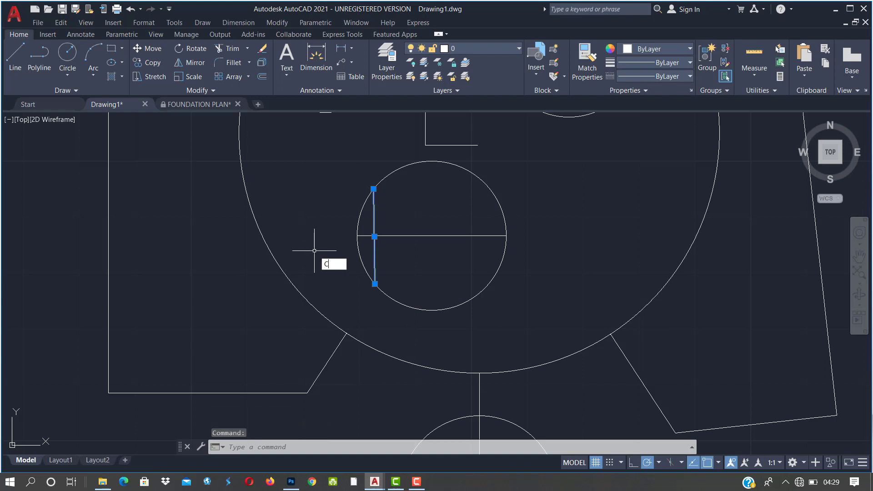
pyautogui.write('o')
pyautogui.click(350, 275)
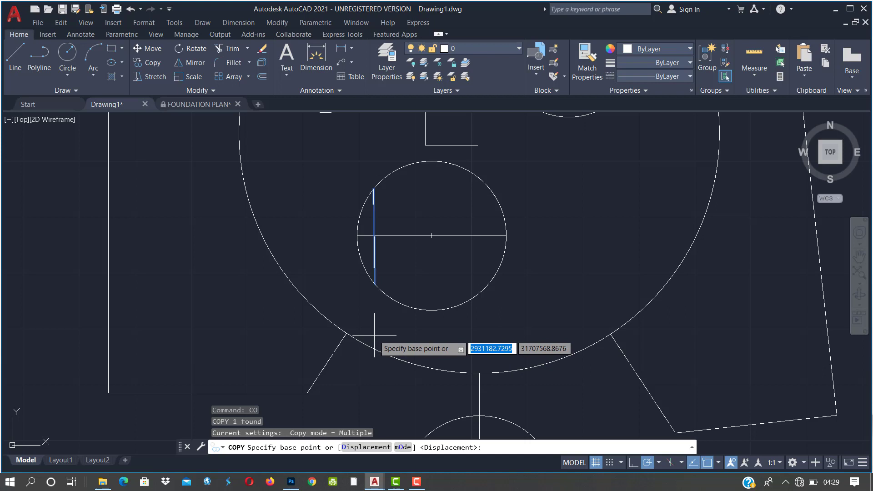
pyautogui.click(376, 335)
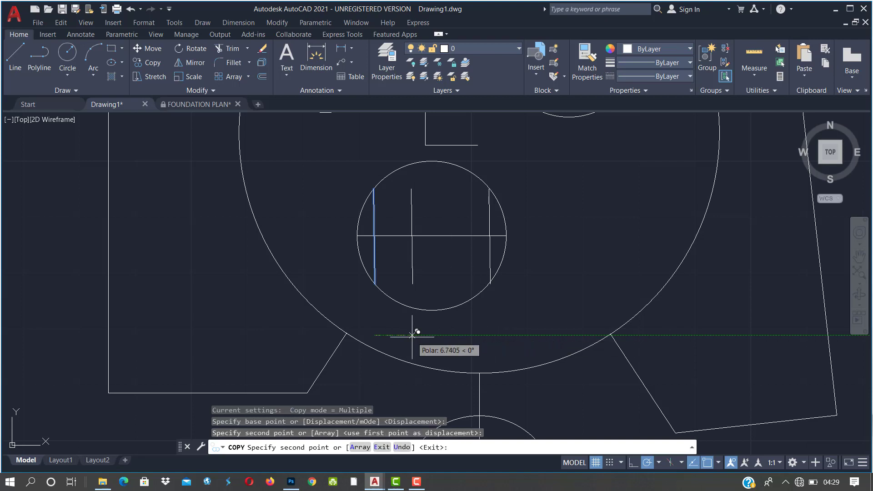
pyautogui.press('Return')
pyautogui.click(490, 258)
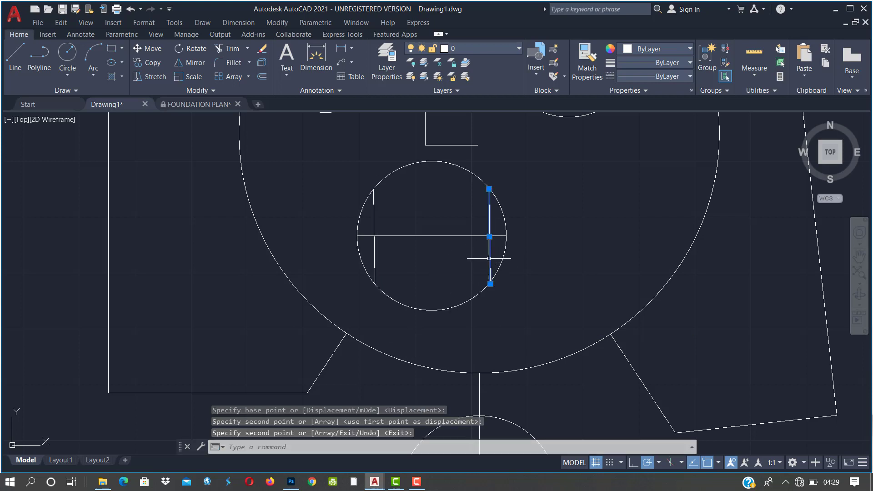
# Step: Erase the copied tooth line and draw a second tooth line about 22 units long across the mouth circle, just right of the first
pyautogui.press('Delete')
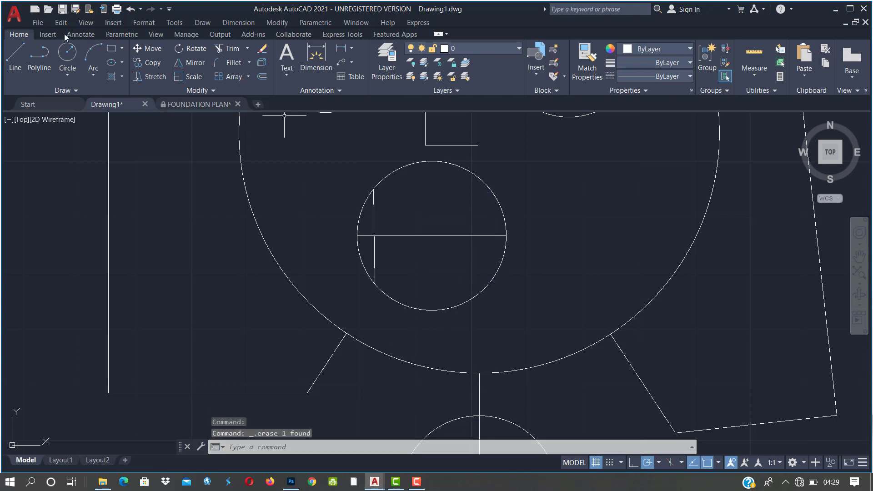
pyautogui.click(14, 57)
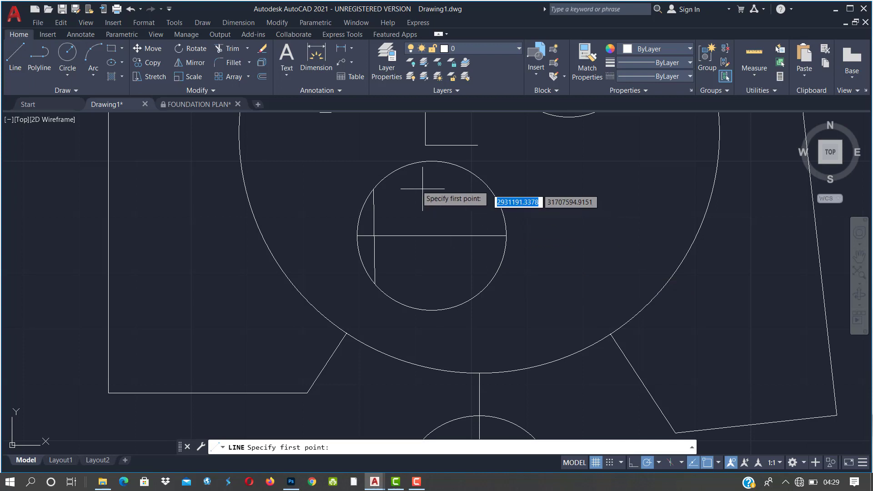
pyautogui.click(393, 173)
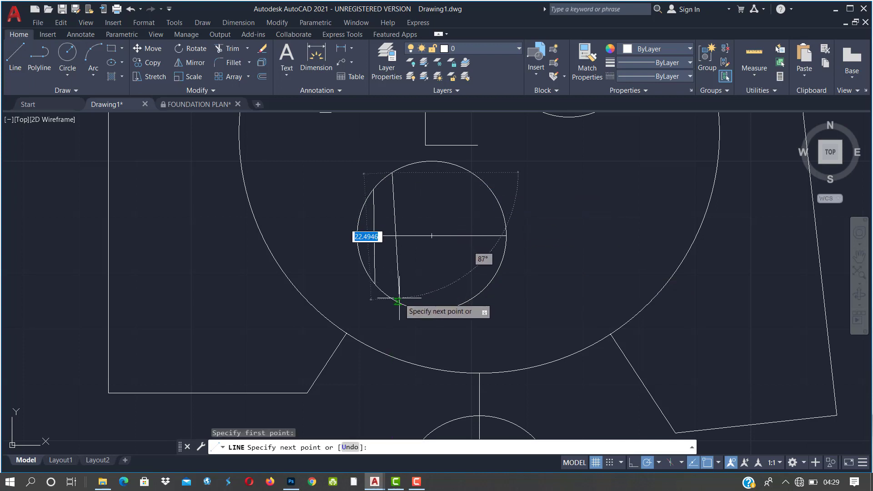
pyautogui.click(397, 301)
pyautogui.press('Return')
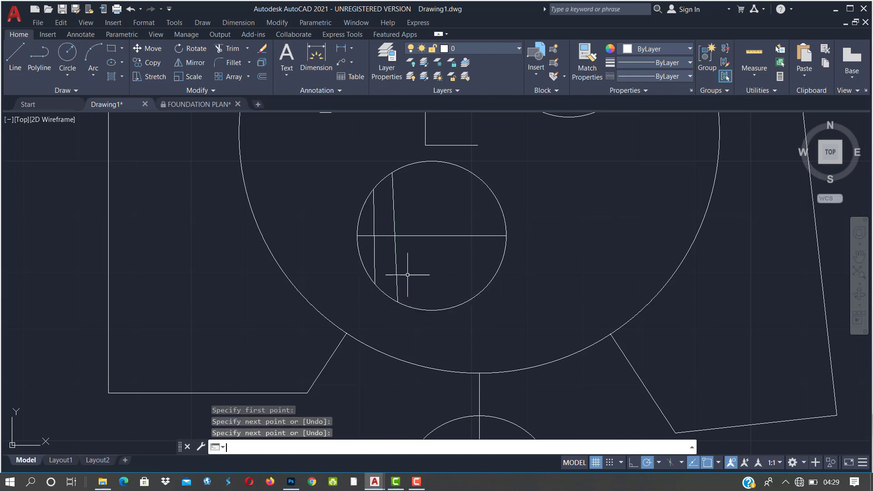
# Step: Draw two more vertical tooth lines across the mouth circle, one slightly left of its centre and one along its full vertical diameter
pyautogui.press('Return')
pyautogui.click(410, 165)
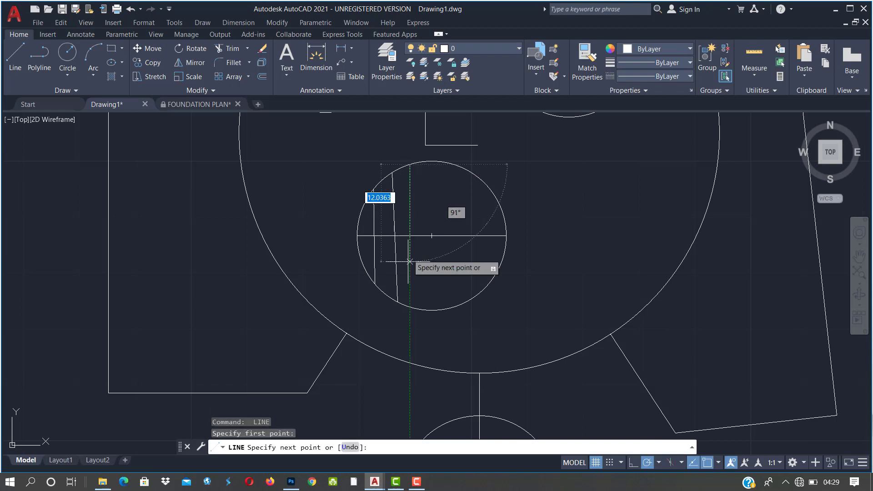
pyautogui.click(411, 307)
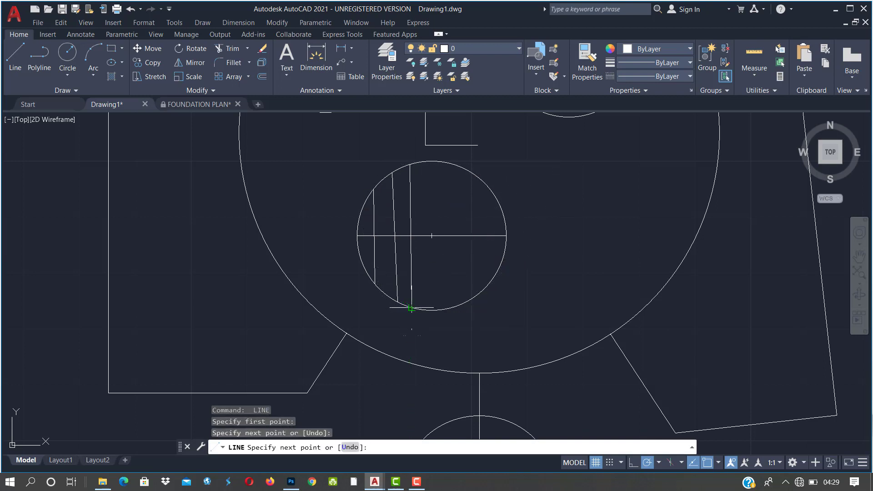
pyautogui.press('Return')
pyautogui.press('Return')
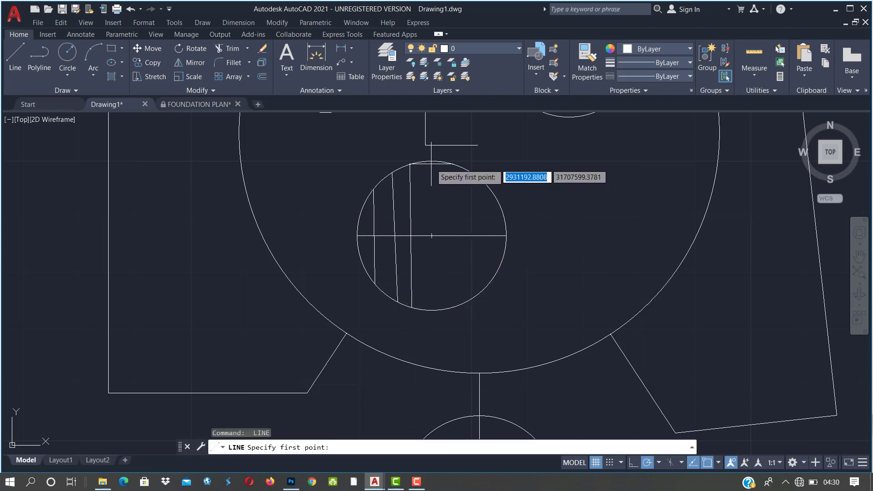
pyautogui.click(431, 161)
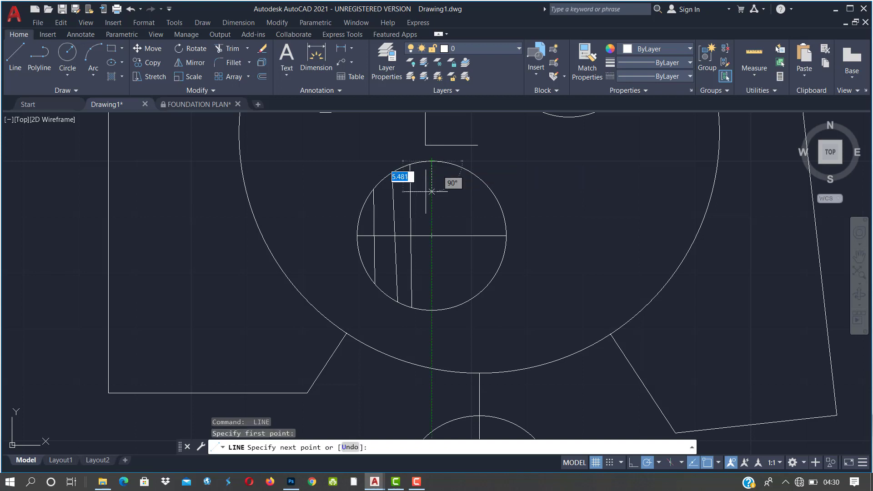
pyautogui.click(432, 310)
pyautogui.press('Return')
pyautogui.press('Return')
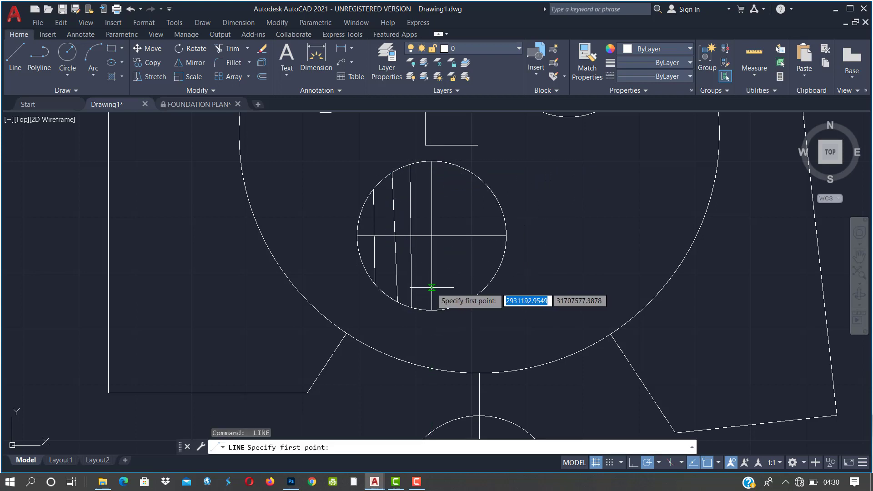
pyautogui.press('Escape')
pyautogui.press('Escape')
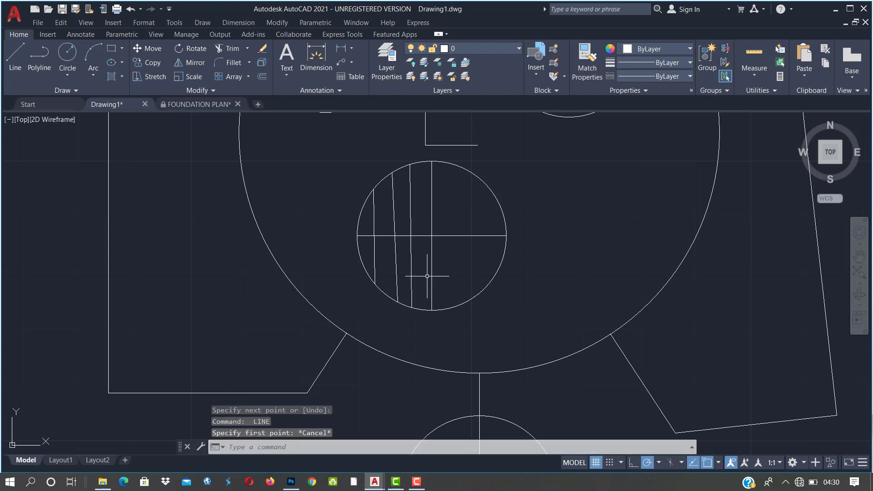
pyautogui.press('Escape')
# Step: Mirror the four vertical tooth lines about the mouth circle's vertical centre line, keeping the source objects
pyautogui.click(431, 276)
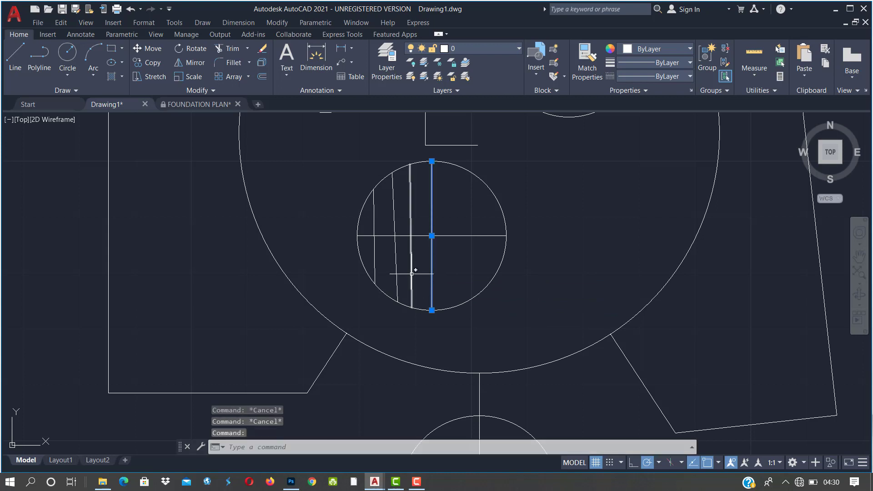
pyautogui.click(411, 272)
pyautogui.click(395, 253)
pyautogui.click(374, 252)
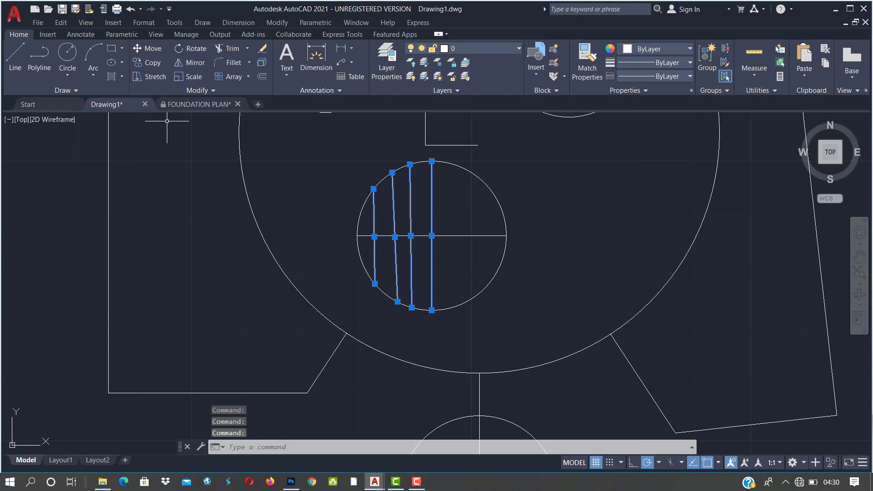
pyautogui.click(188, 64)
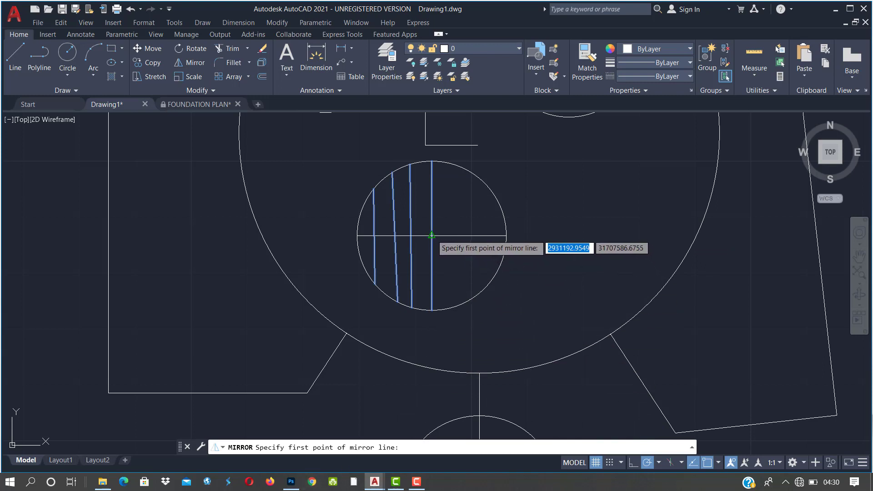
pyautogui.click(432, 236)
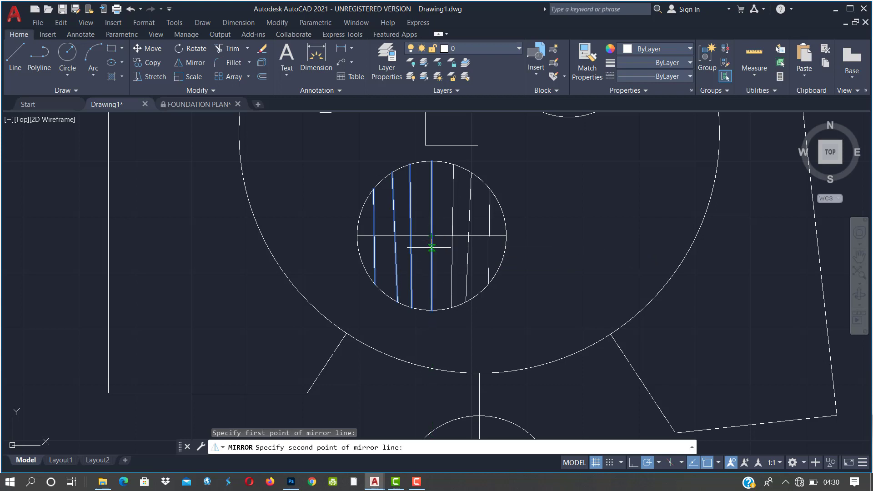
pyautogui.click(431, 310)
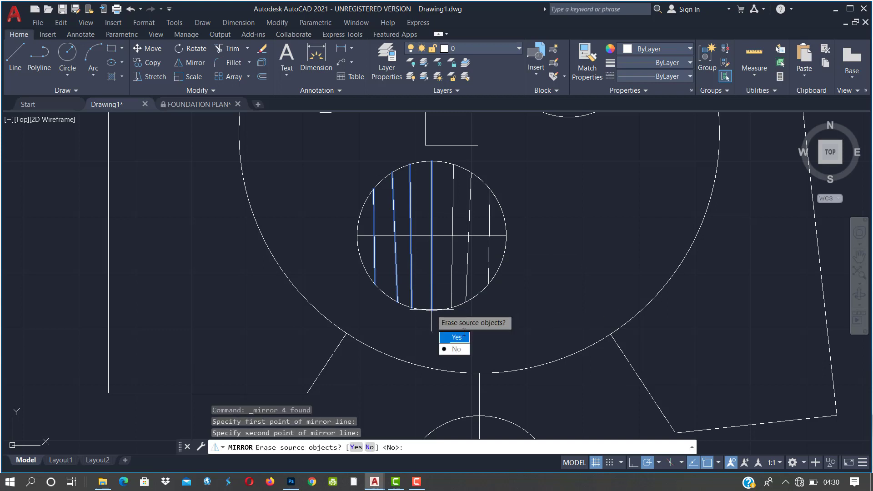
pyautogui.click(455, 349)
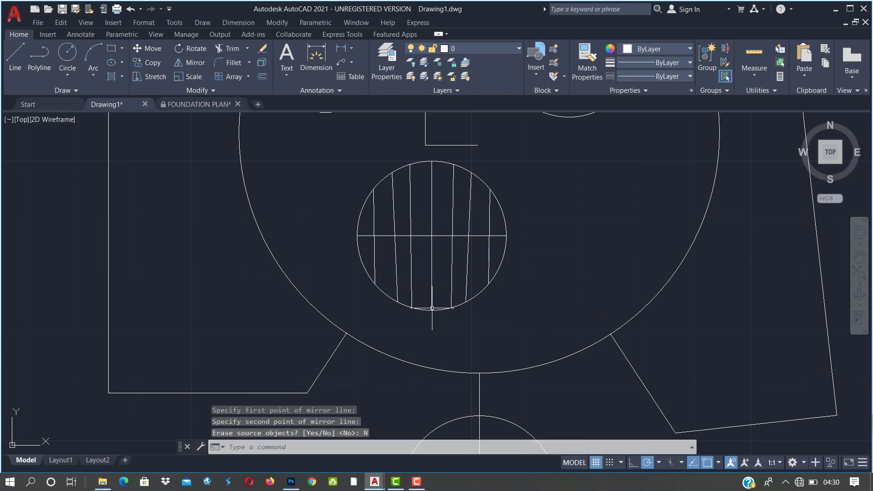
pyautogui.scroll(-7, 431, 306)
pyautogui.moveTo(318, 389); pyautogui.dragTo(419, 281, button='middle')
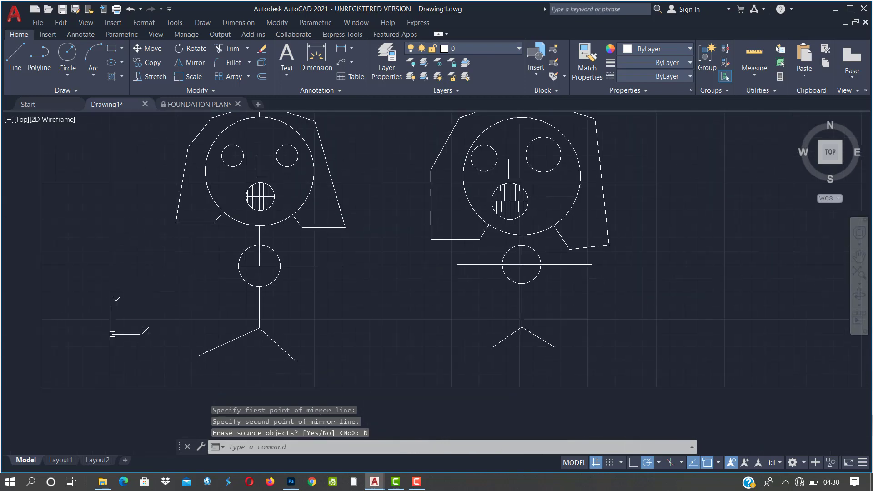
pyautogui.scroll(-2, 414, 305)
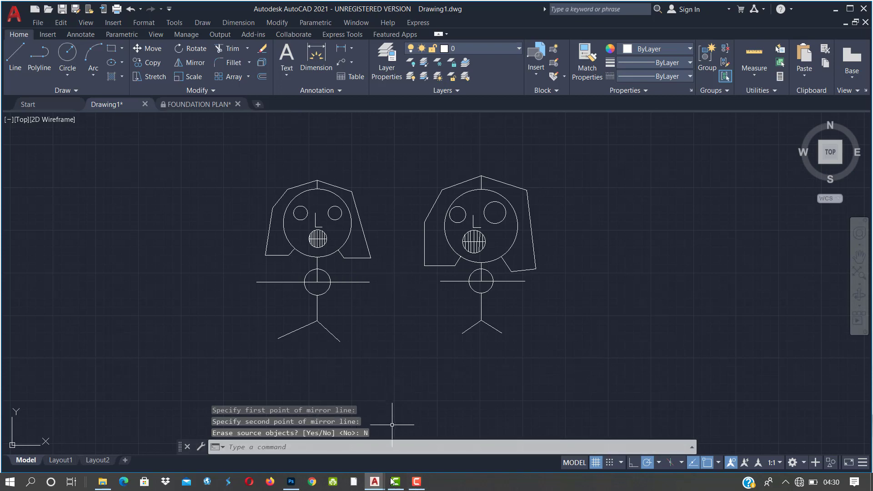
pyautogui.click(416, 485)
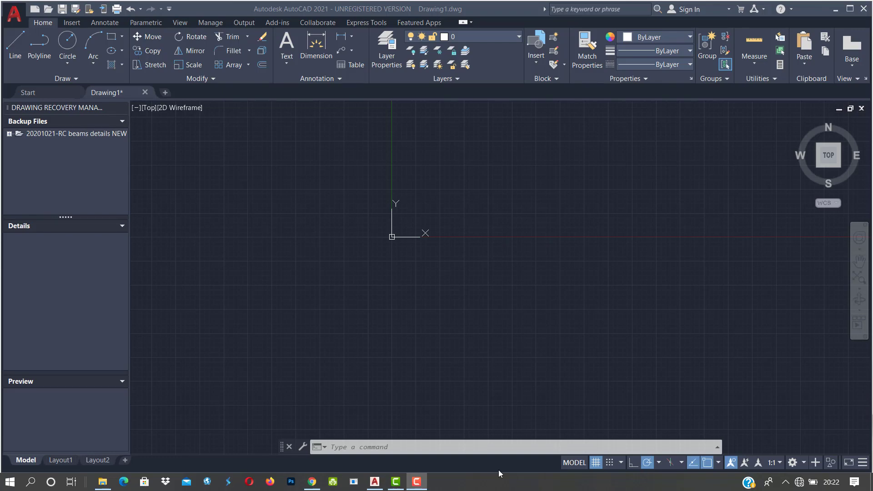
# Step: Draw a three-point arc with the ARC command, curving from below the origin round to its upper right
pyautogui.click(398, 451)
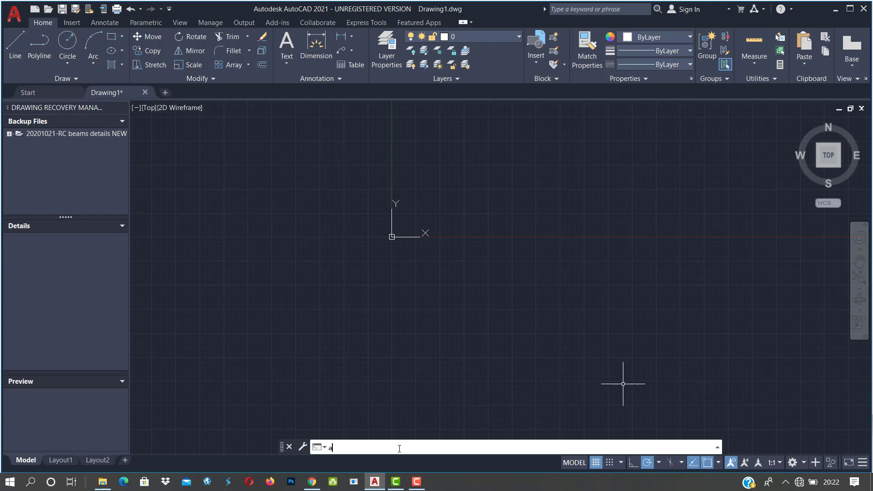
pyautogui.write('arc')
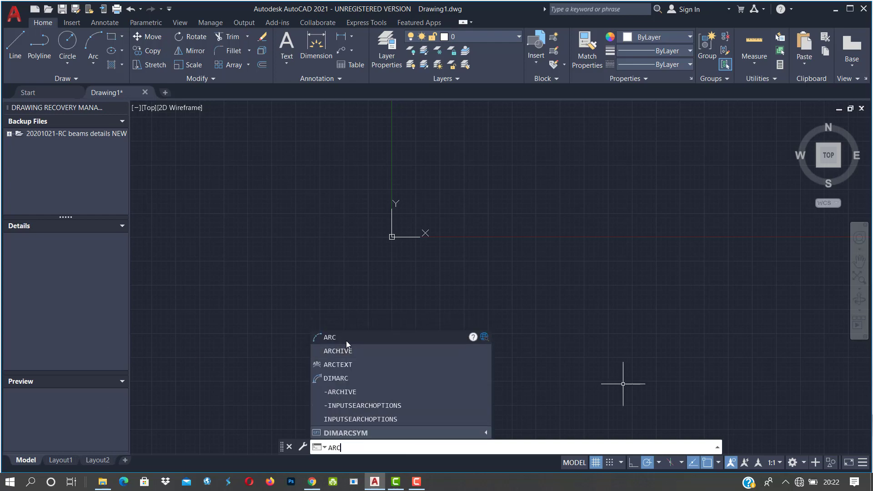
pyautogui.press('Return')
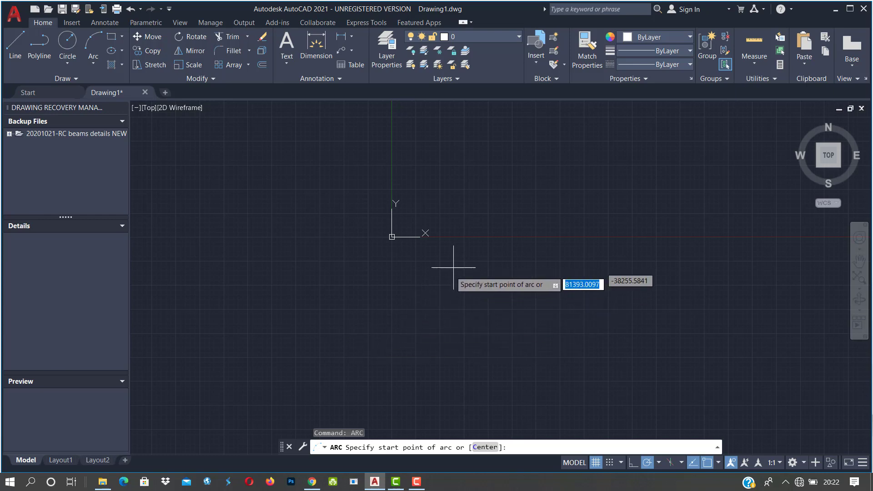
pyautogui.click(371, 332)
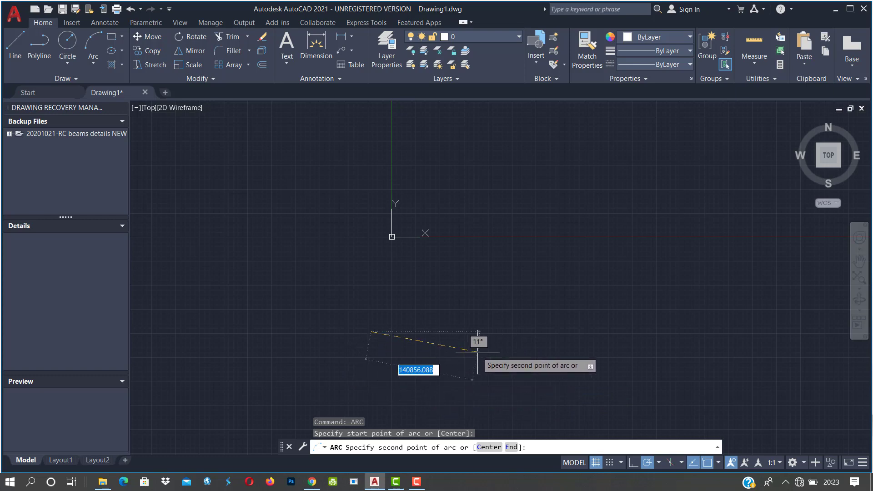
pyautogui.click(499, 332)
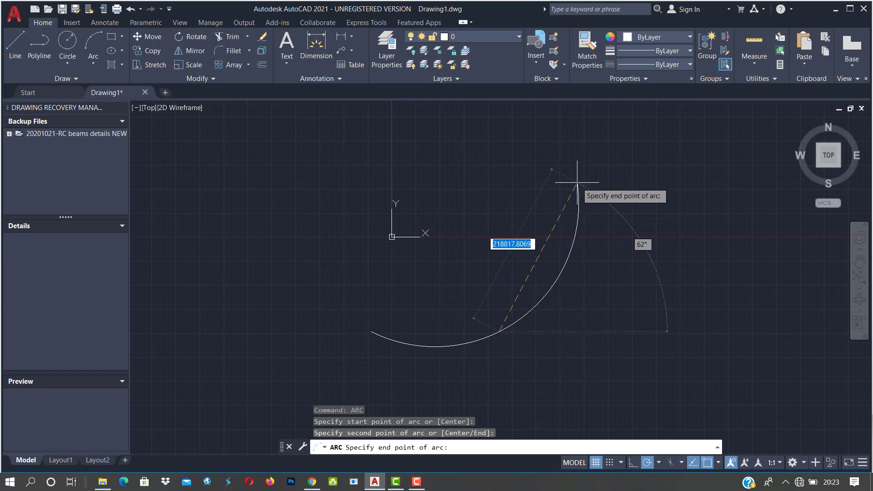
pyautogui.click(559, 124)
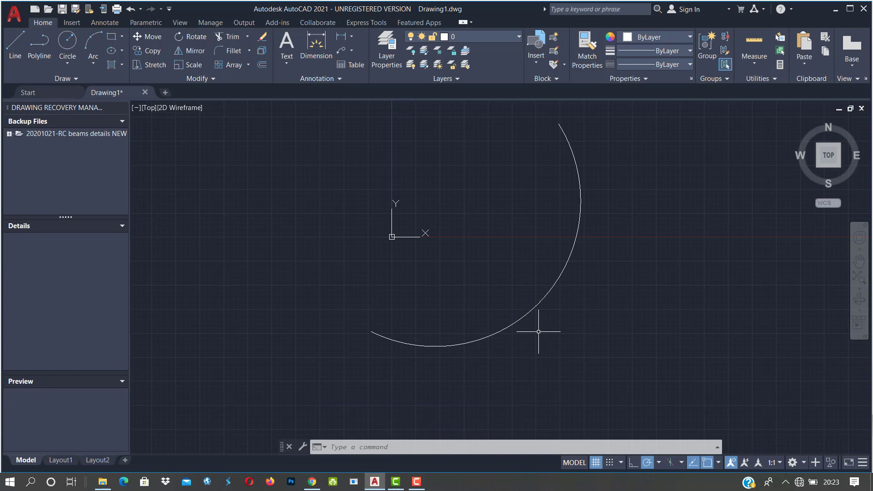
# Step: Move the arc up and to the right by its centre grip
pyautogui.click(423, 345)
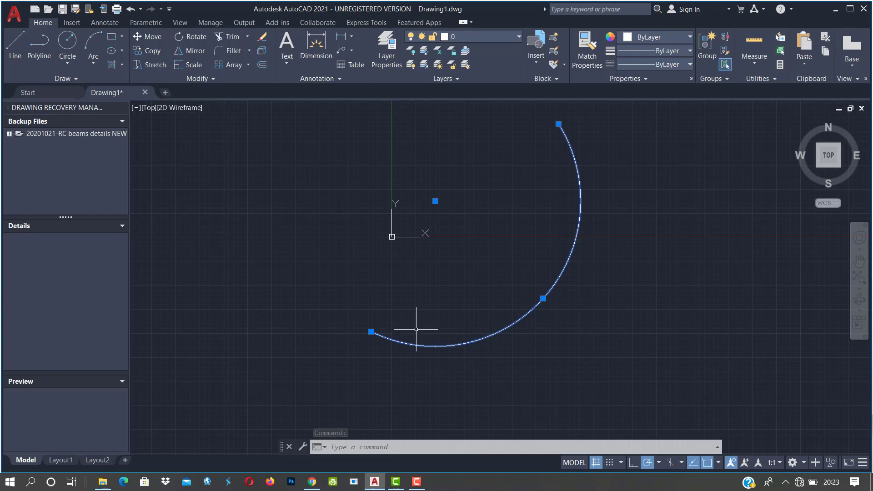
pyautogui.scroll(-6, 417, 329)
pyautogui.scroll(4, 407, 353)
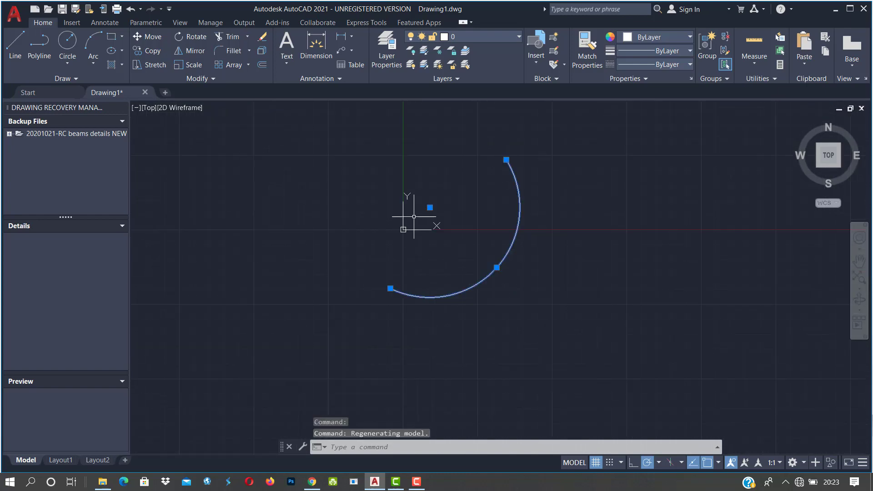
pyautogui.click(430, 207)
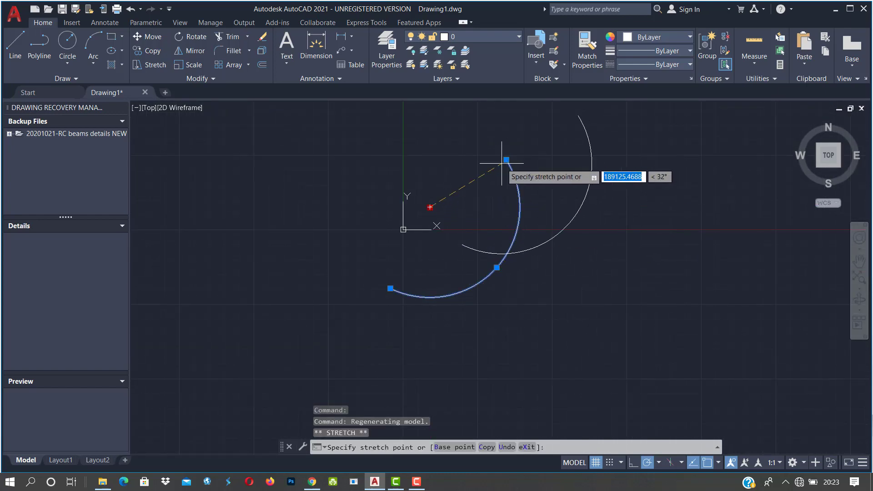
pyautogui.click(495, 172)
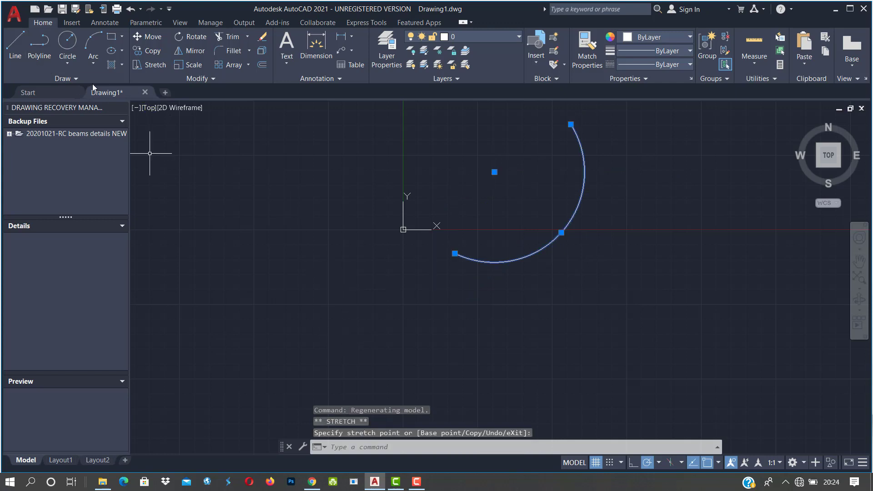
# Step: Draw a second arc left of the first using the Center option, specifying its centre, start point and end point
pyautogui.click(89, 44)
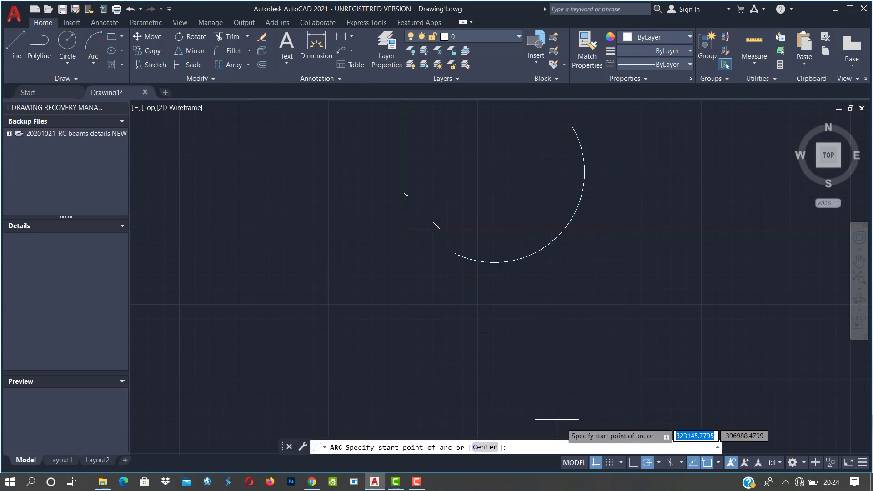
pyautogui.moveTo(522, 370); pyautogui.dragTo(596, 323, button='middle')
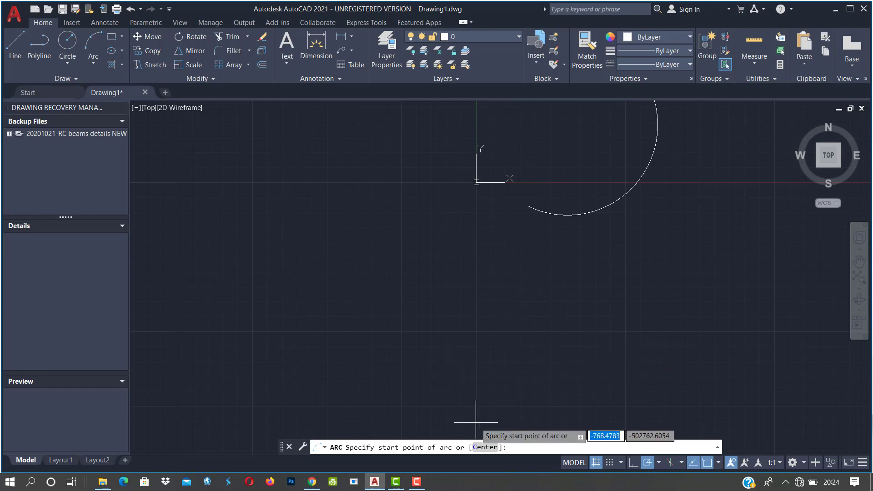
pyautogui.click(485, 448)
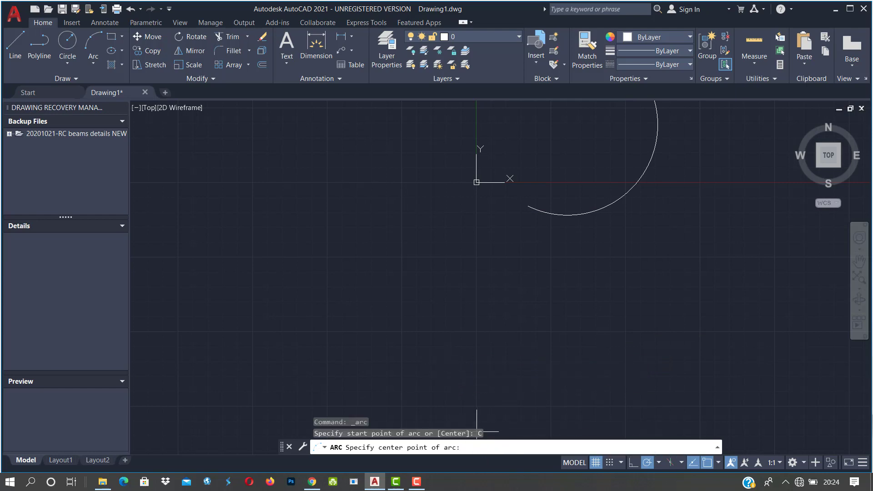
pyautogui.click(272, 209)
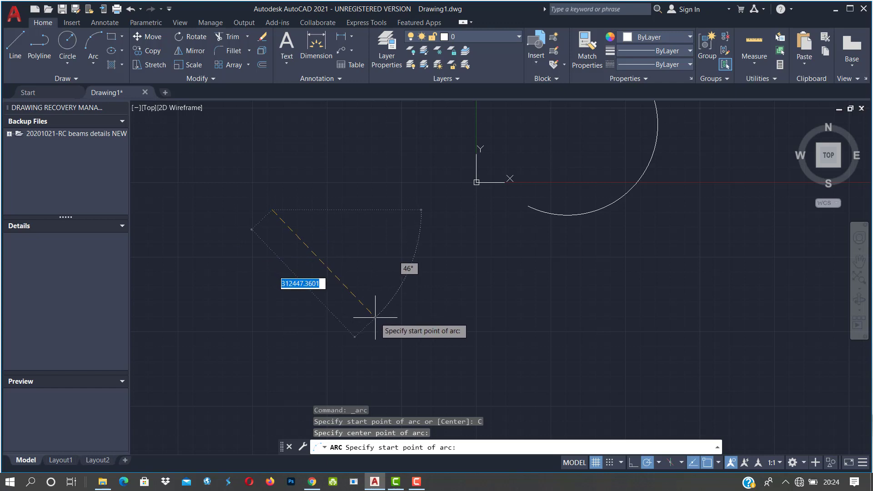
pyautogui.click(367, 143)
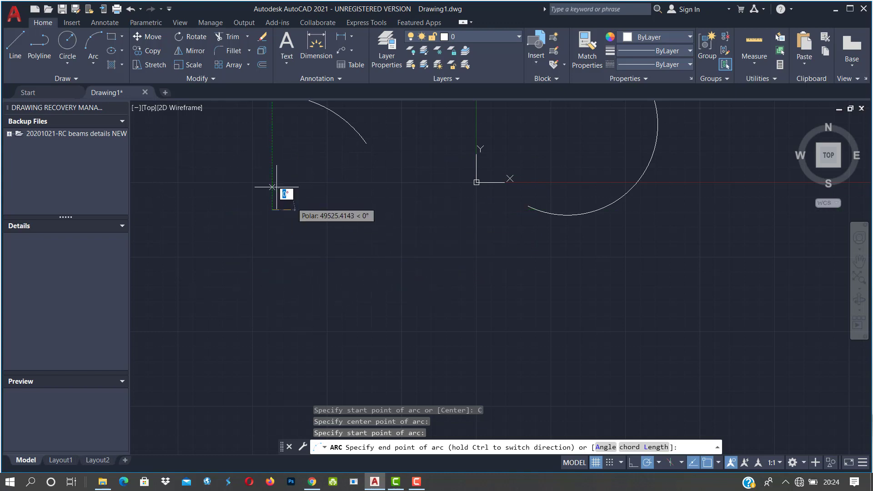
pyautogui.press('Escape')
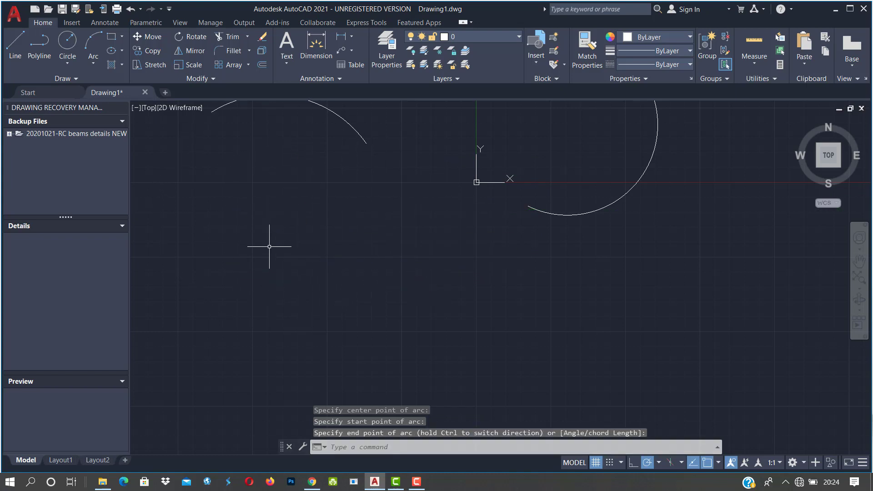
# Step: Erase the two practice arcs around the origin together
pyautogui.scroll(-3, 336, 321)
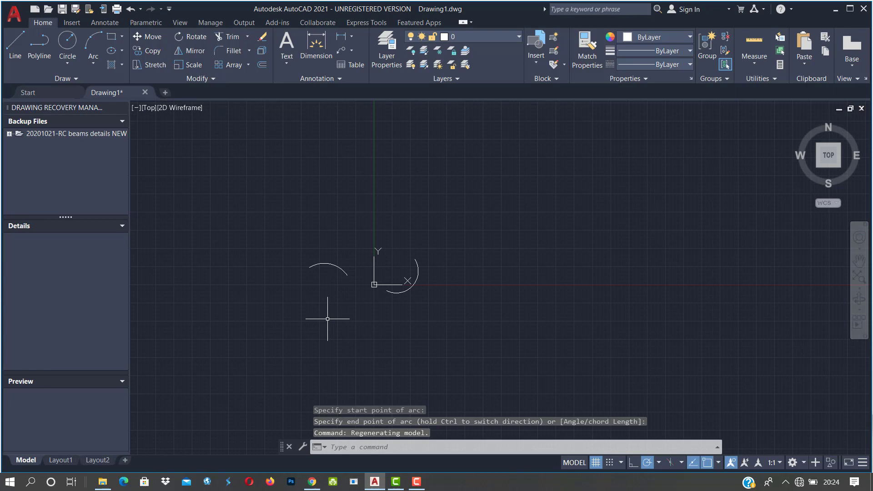
pyautogui.click(497, 217)
pyautogui.click(220, 364)
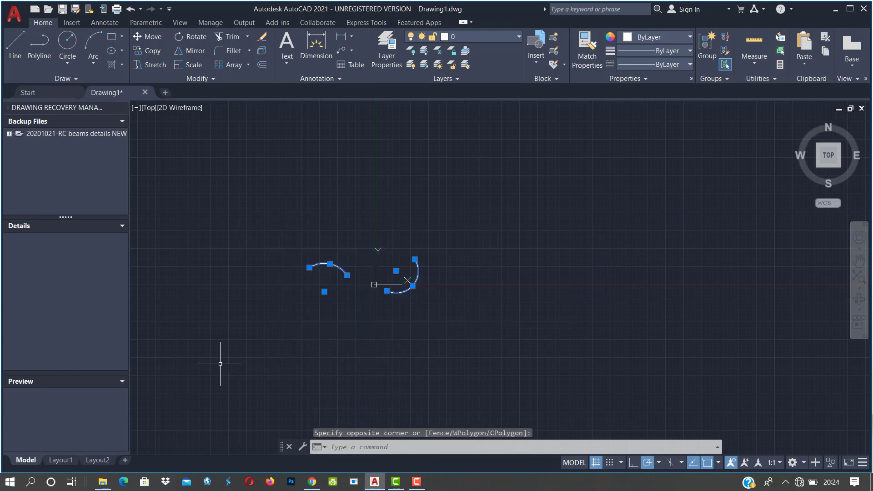
pyautogui.press('Delete')
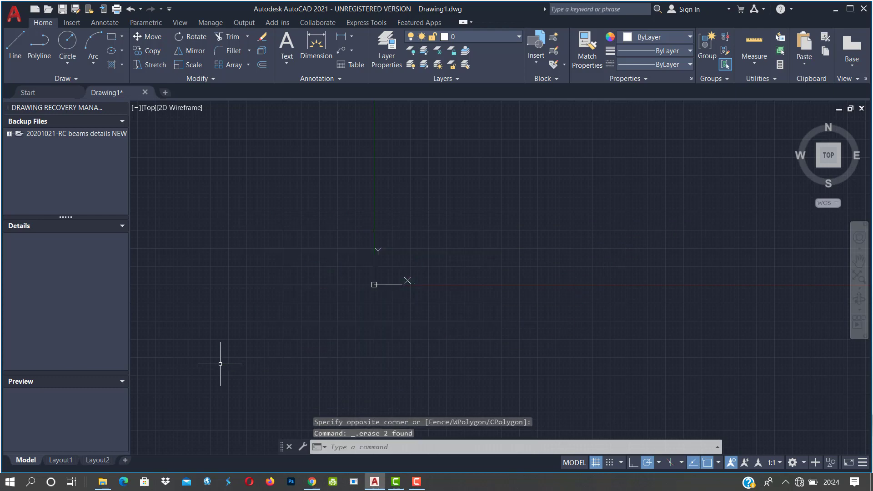
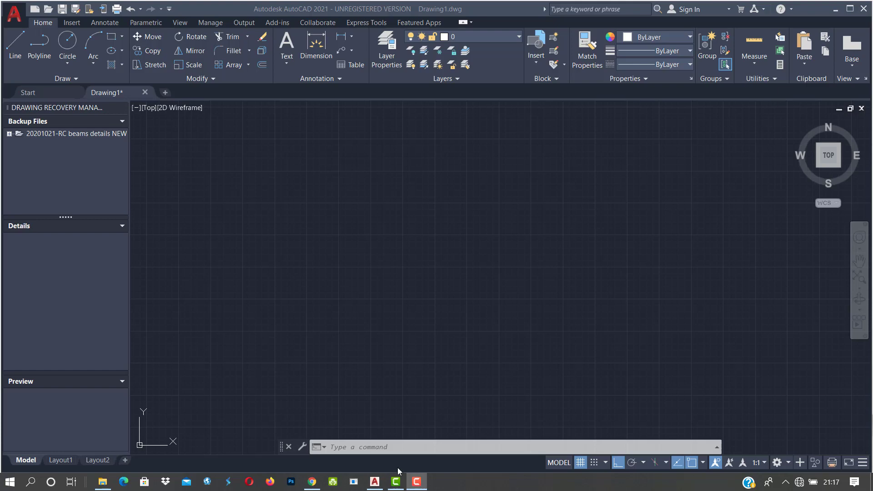
# Step: Draw a freehand rectangle in the empty drawing area with the RECTANGLE command by specifying two opposite corners
pyautogui.click(402, 448)
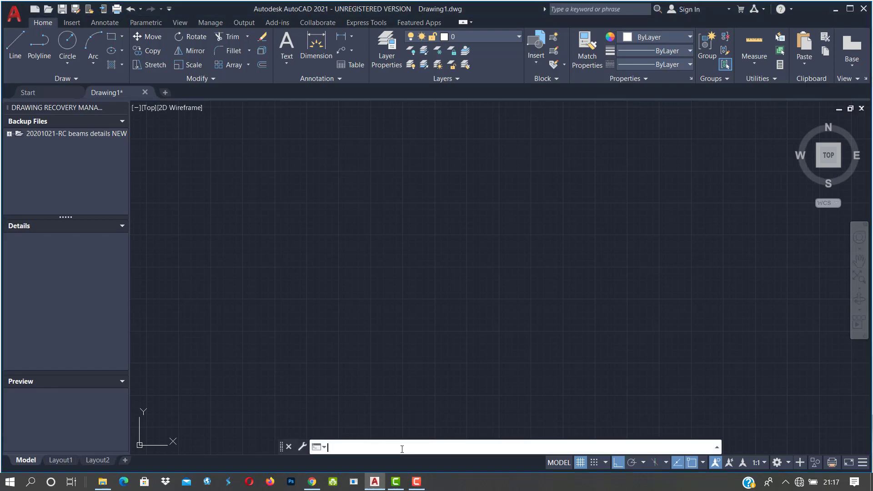
pyautogui.write('RECTAN')
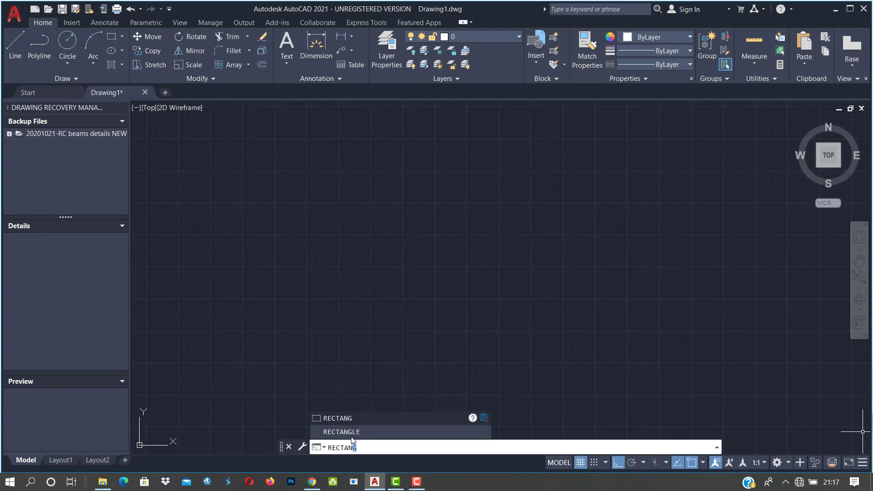
pyautogui.click(336, 433)
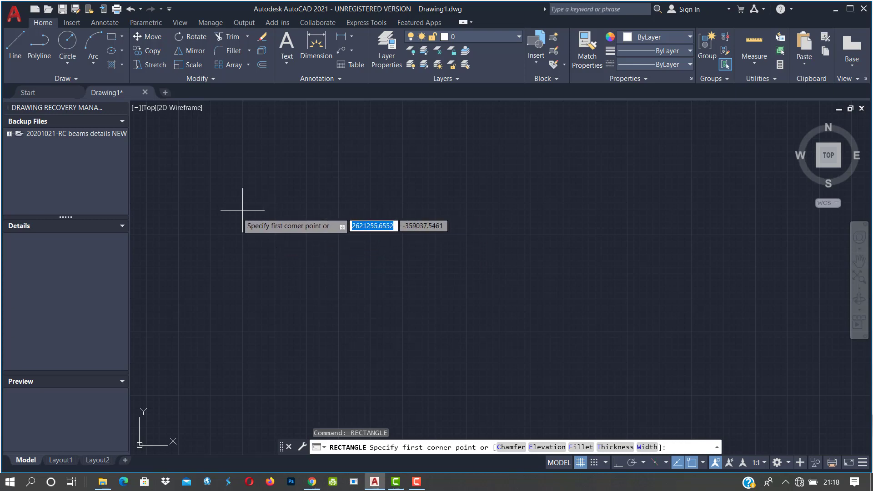
pyautogui.click(221, 211)
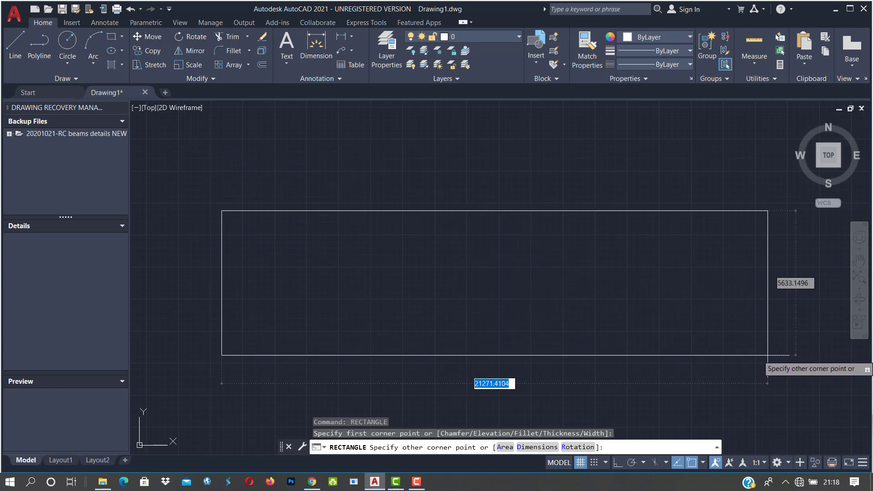
pyautogui.scroll(-6, 606, 282)
pyautogui.scroll(6, 603, 312)
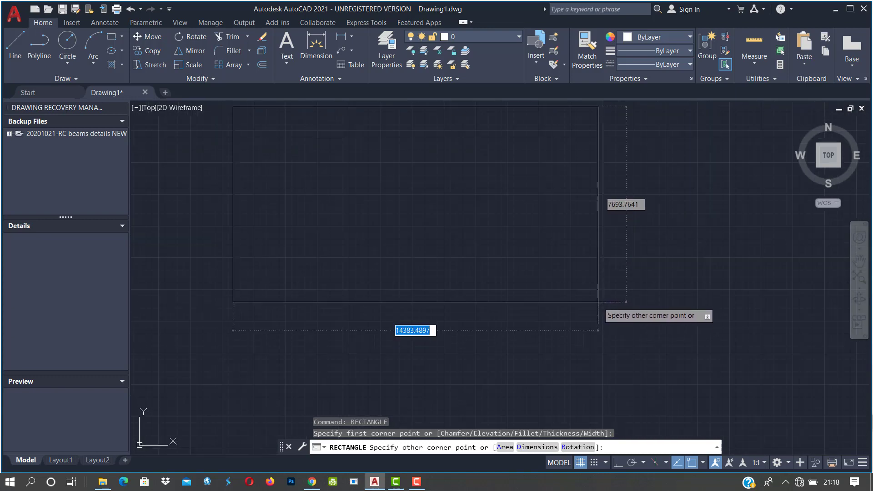
pyautogui.moveTo(450, 237); pyautogui.dragTo(496, 335, button='middle')
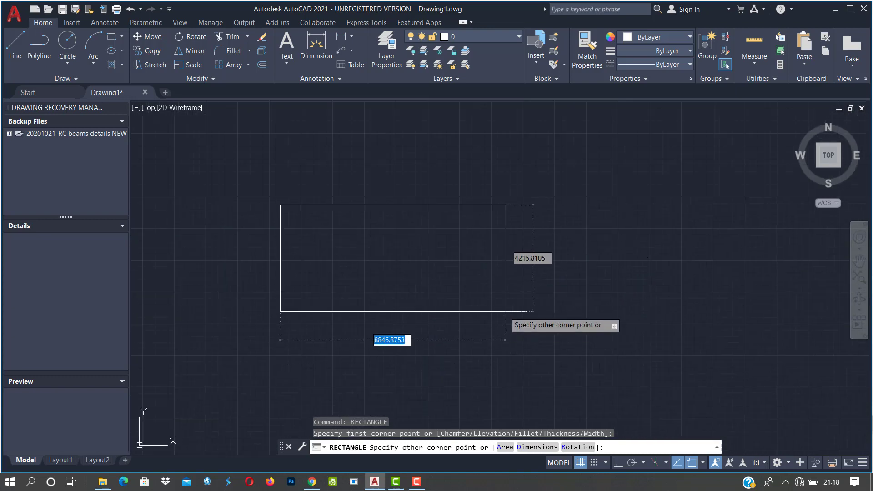
pyautogui.click(442, 299)
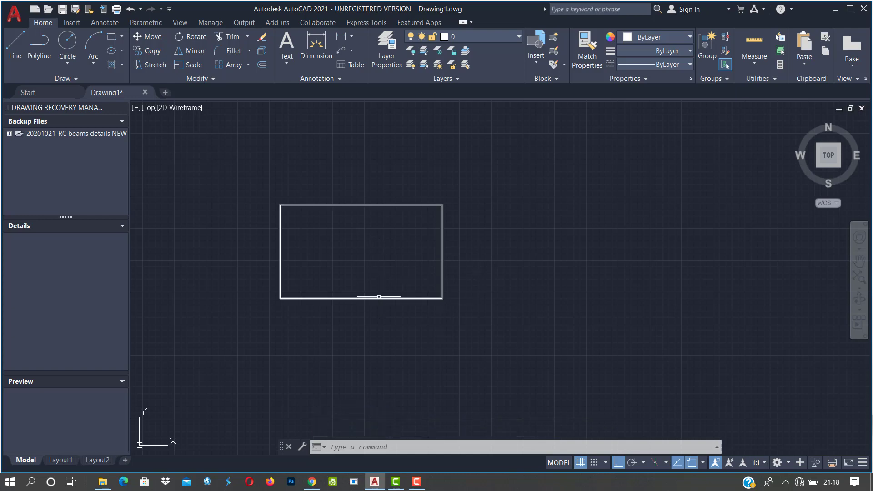
pyautogui.moveTo(379, 297)
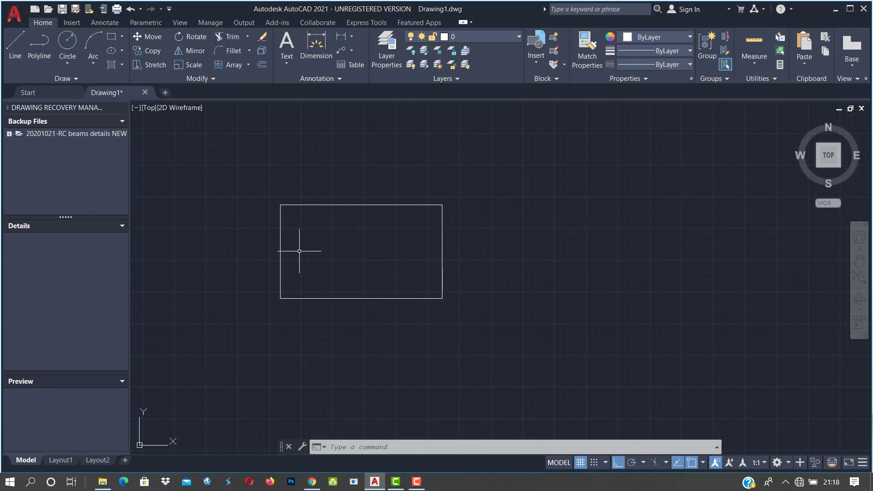
# Step: Draw a second rectangle to the lower right of the first using the Dimensions option, with length 6000 and width 1500
pyautogui.write('RE')
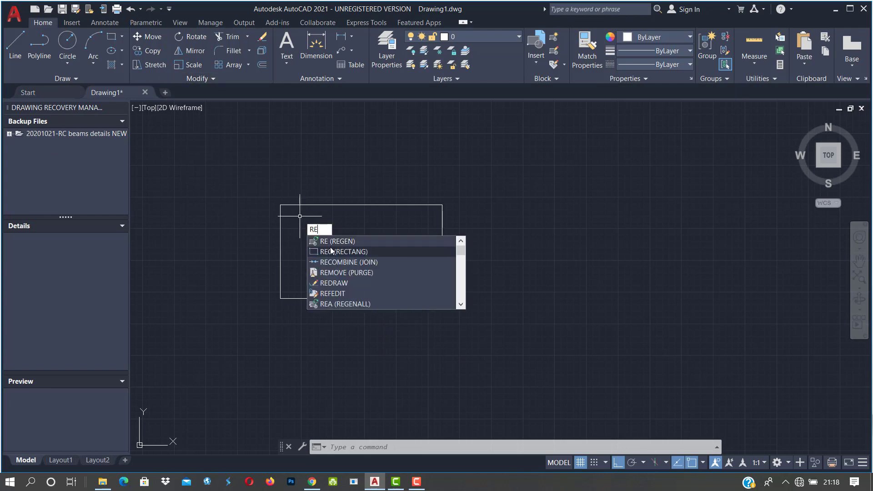
pyautogui.click(331, 251)
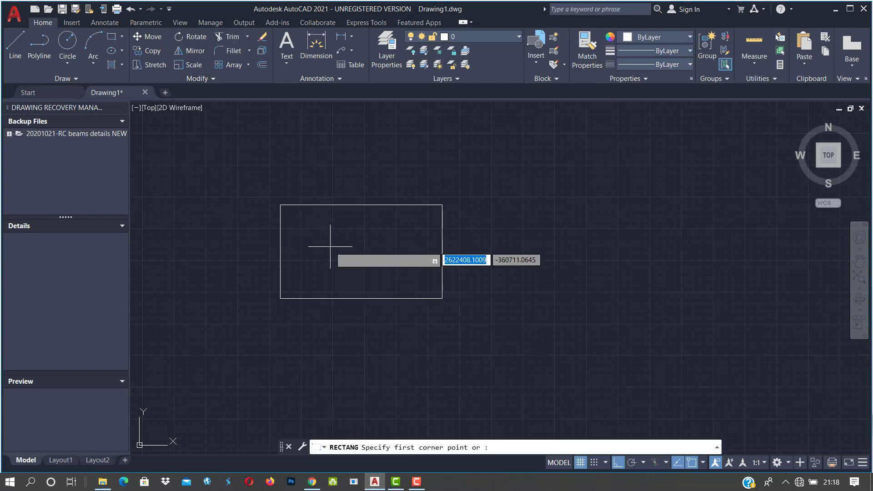
pyautogui.click(525, 294)
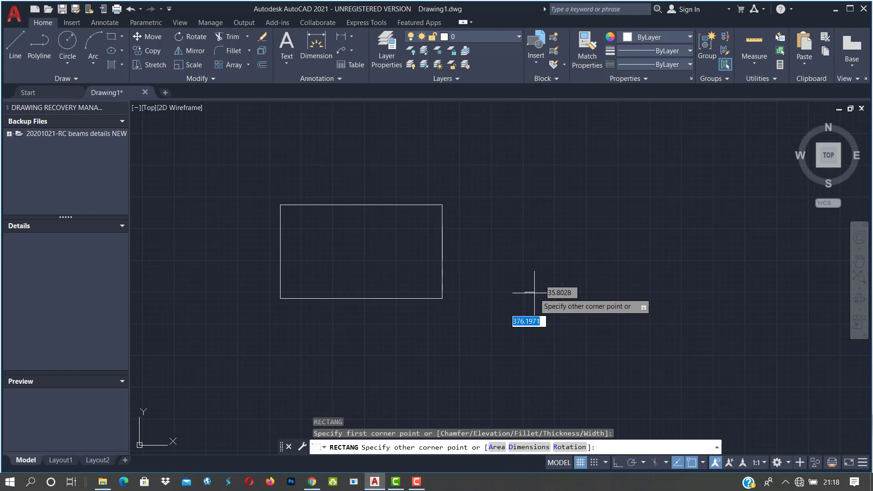
pyautogui.write('d')
pyautogui.press('Return')
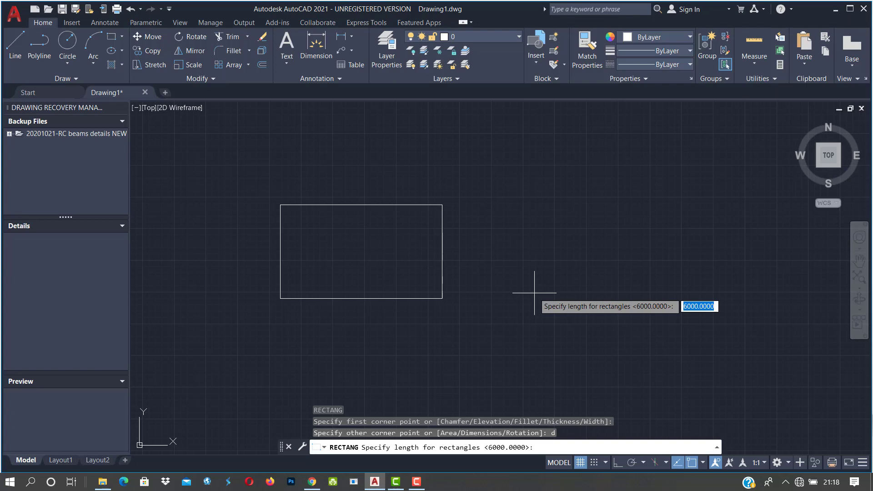
pyautogui.write('6000')
pyautogui.press('Return')
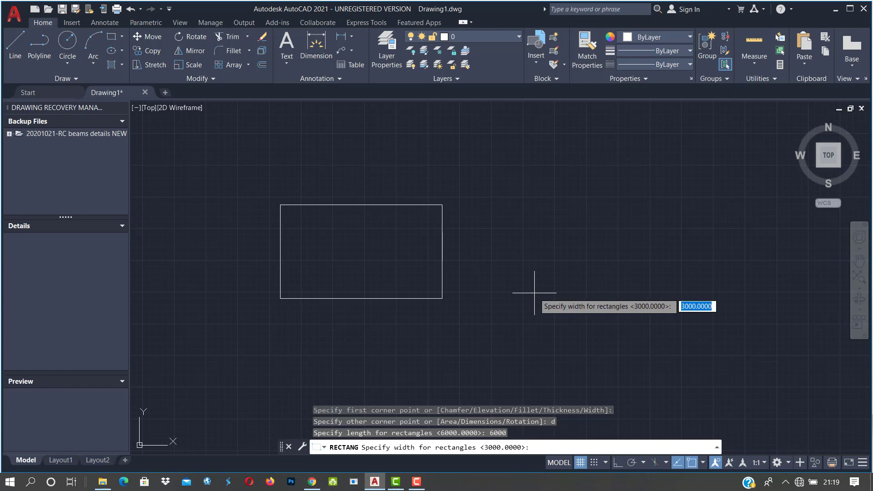
pyautogui.write('15000')
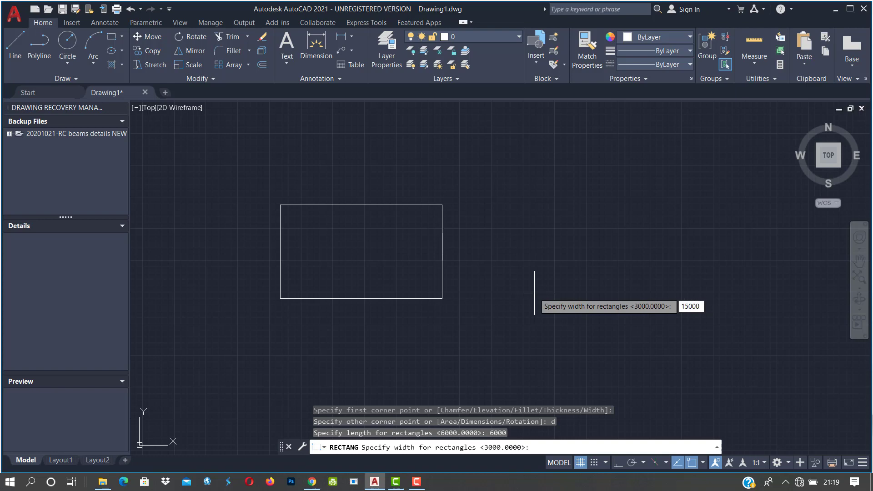
pyautogui.press('BackSpace')
pyautogui.press('Return')
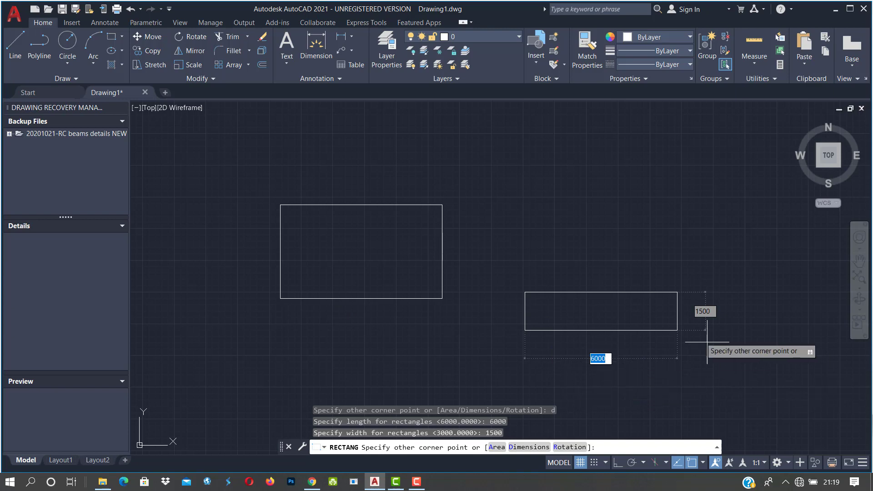
pyautogui.click(680, 364)
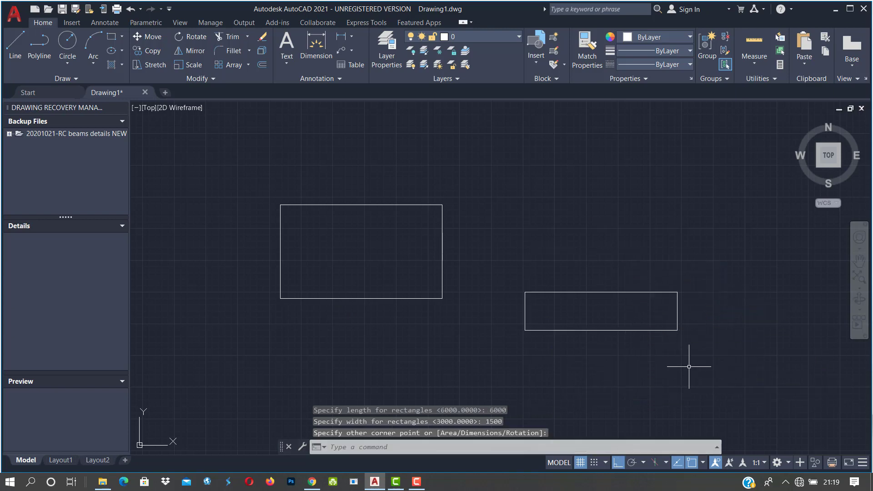
pyautogui.scroll(-2, 376, 347)
pyautogui.moveTo(547, 349)
pyautogui.mouseDown(button='middle')
pyautogui.moveTo(452, 335)
pyautogui.moveTo(437, 322)
pyautogui.moveTo(477, 319)
pyautogui.mouseUp(button='middle')
pyautogui.scroll(4, 423, 318)
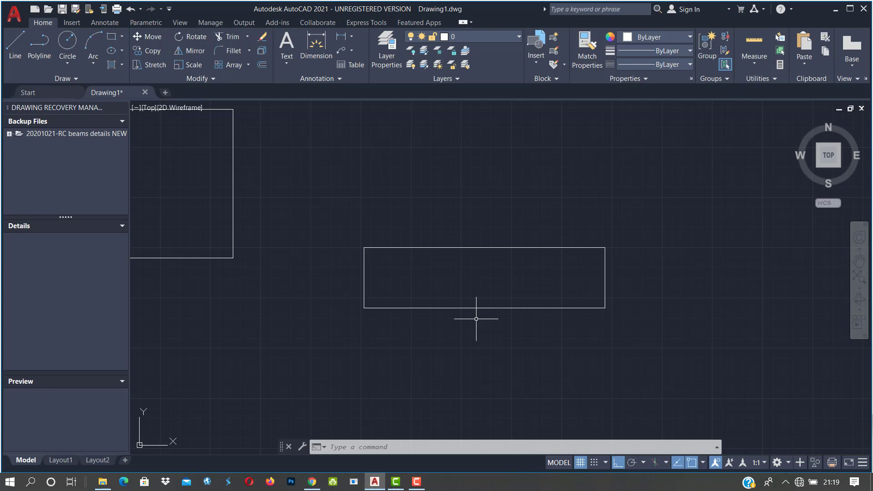
pyautogui.moveTo(476, 319); pyautogui.dragTo(527, 308, button='middle')
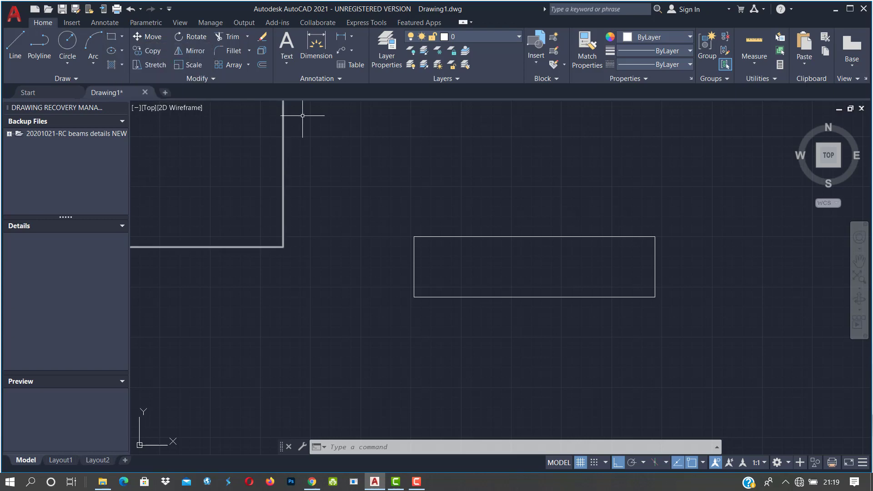
pyautogui.scroll(-2, 479, 286)
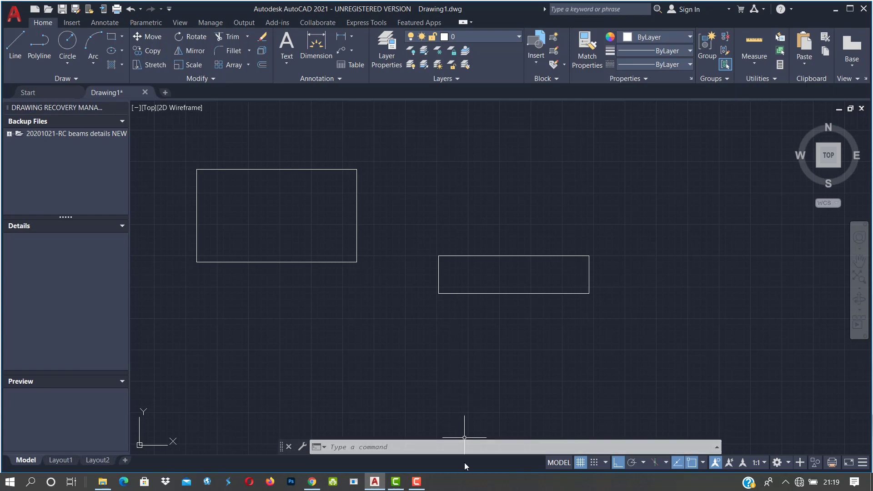
pyautogui.click(465, 448)
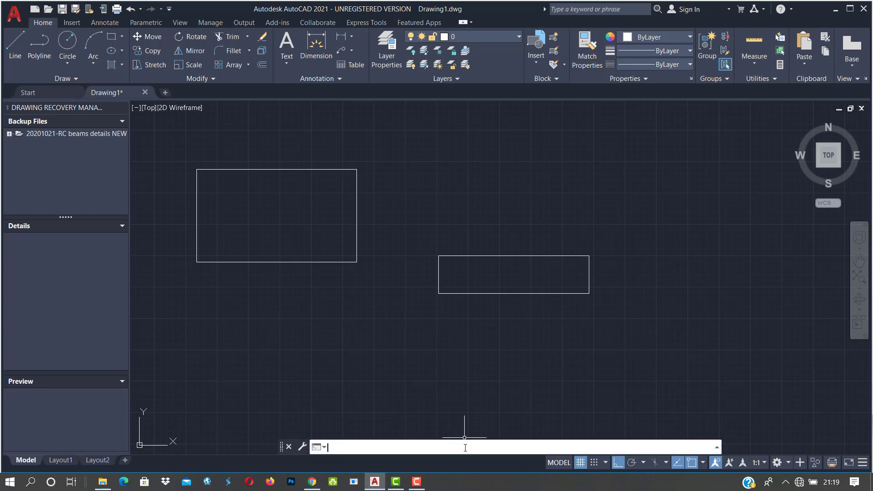
pyautogui.write('ERASE')
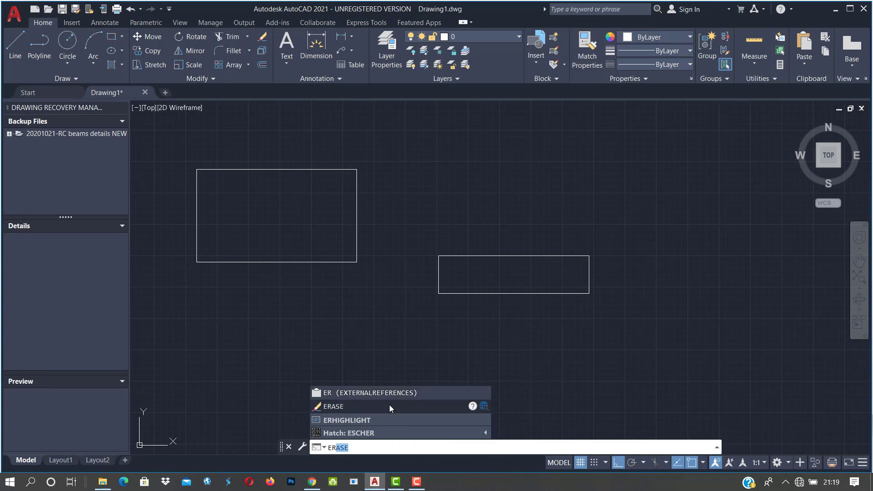
pyautogui.click(390, 406)
pyautogui.write('all')
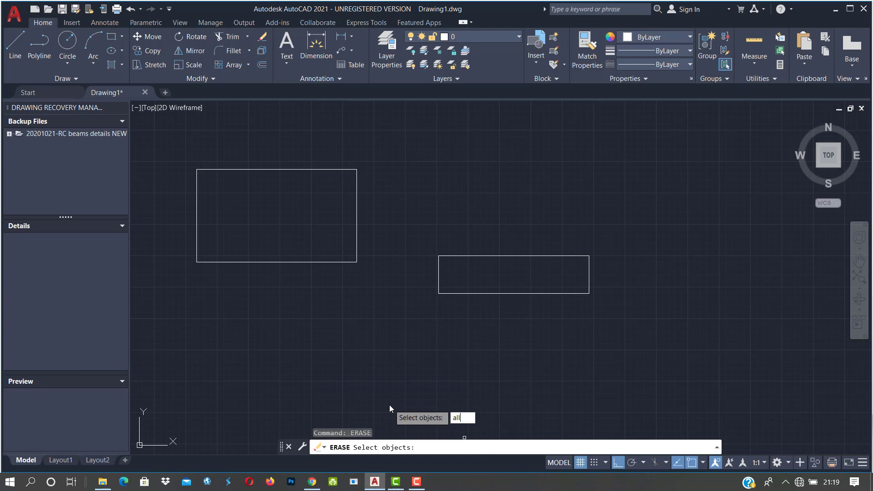
pyautogui.press('Return')
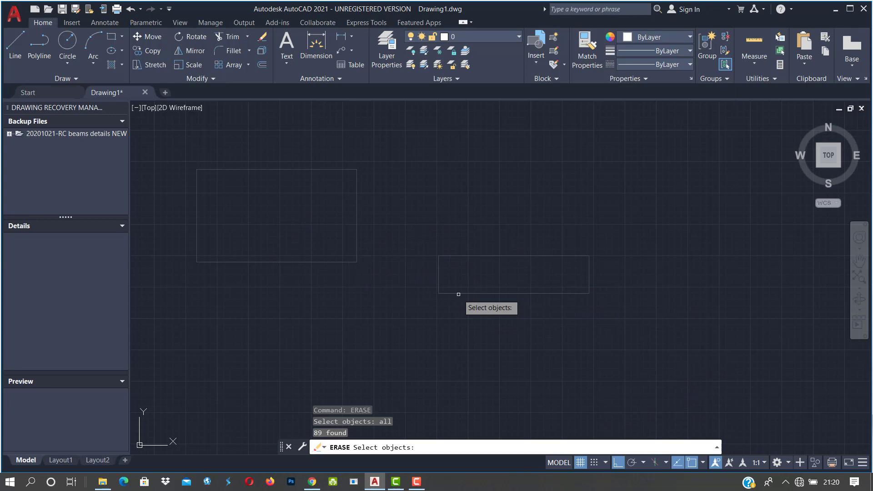
pyautogui.press('Escape')
pyautogui.press('Escape')
pyautogui.press('Escape')
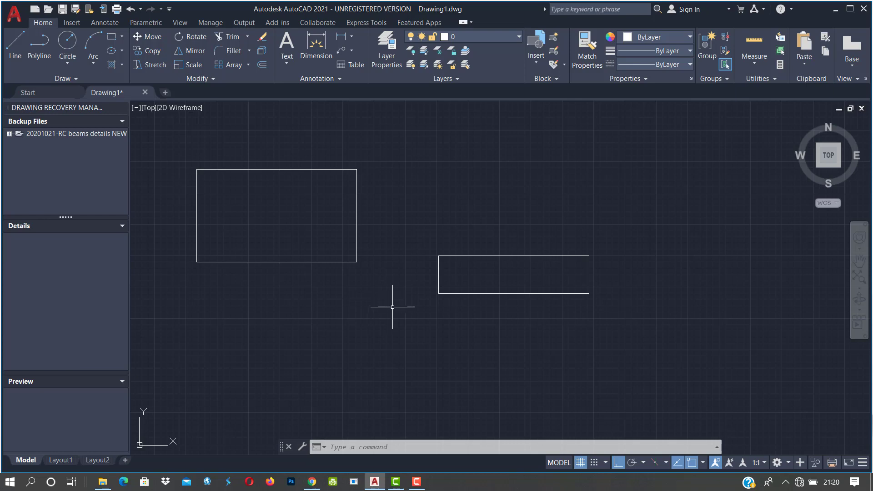
# Step: Draw a large rectangle for the wall in the empty space left of the house elevation by specifying two opposite corners
pyautogui.scroll(-5, 375, 252)
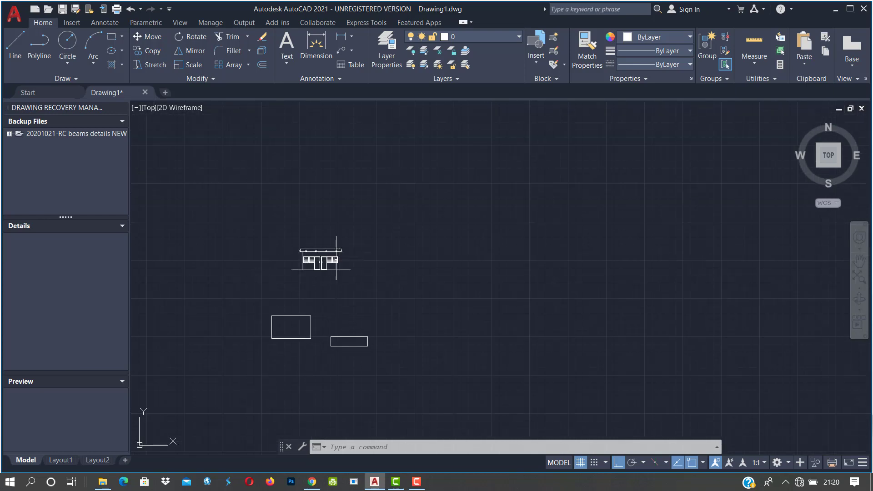
pyautogui.scroll(6, 332, 257)
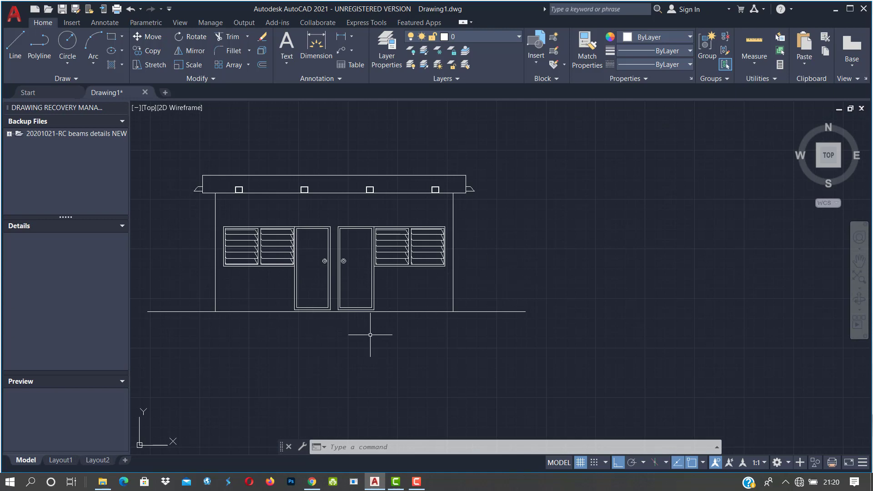
pyautogui.moveTo(265, 250); pyautogui.dragTo(407, 263, button='middle')
pyautogui.moveTo(332, 307); pyautogui.dragTo(409, 309, button='middle')
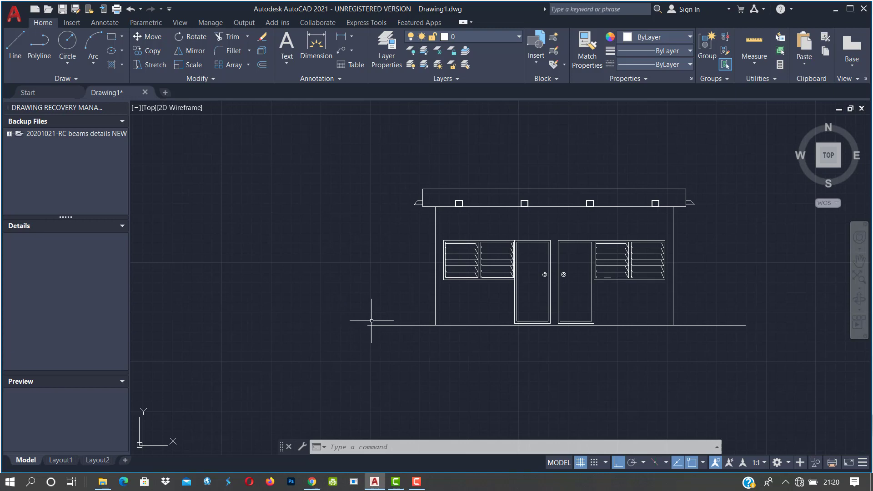
pyautogui.moveTo(331, 327); pyautogui.dragTo(431, 322, button='middle')
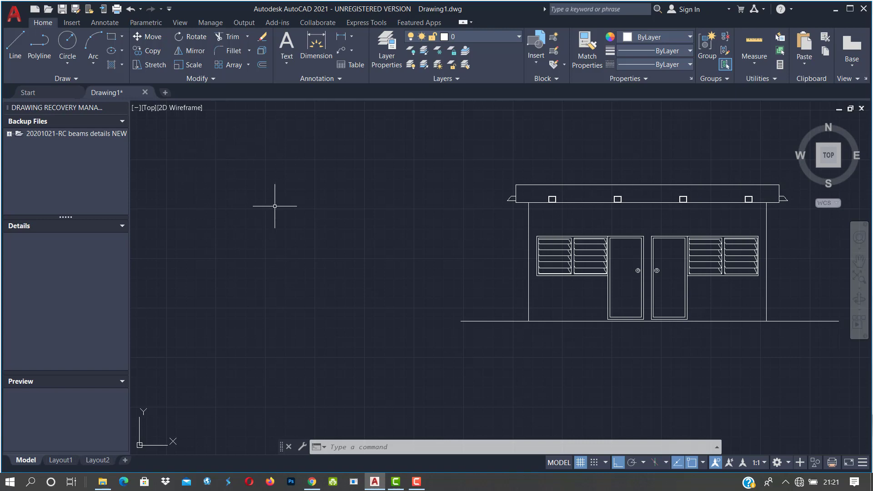
pyautogui.write('RE')
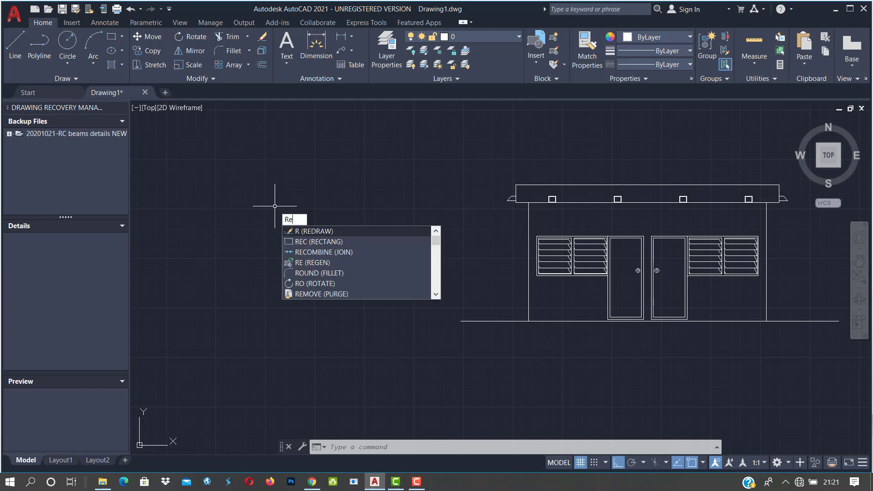
pyautogui.click(312, 242)
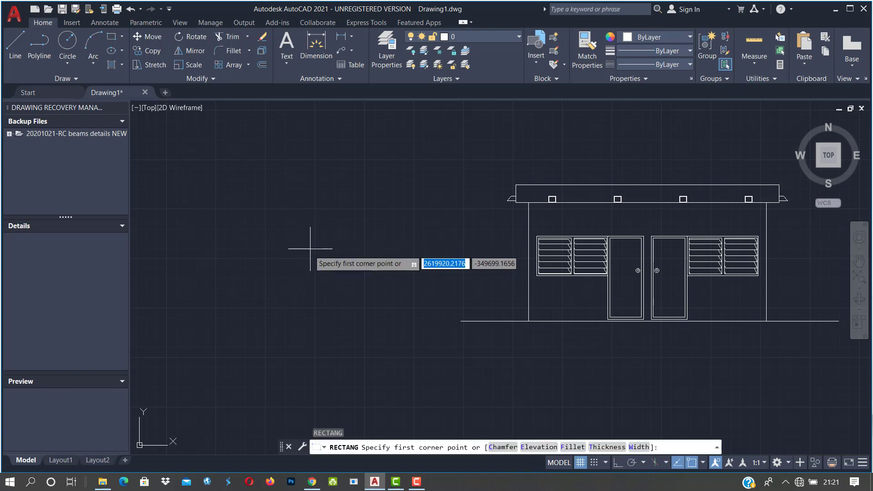
pyautogui.moveTo(263, 292)
pyautogui.mouseDown(button='middle')
pyautogui.moveTo(276, 283)
pyautogui.moveTo(348, 280)
pyautogui.mouseUp(button='middle')
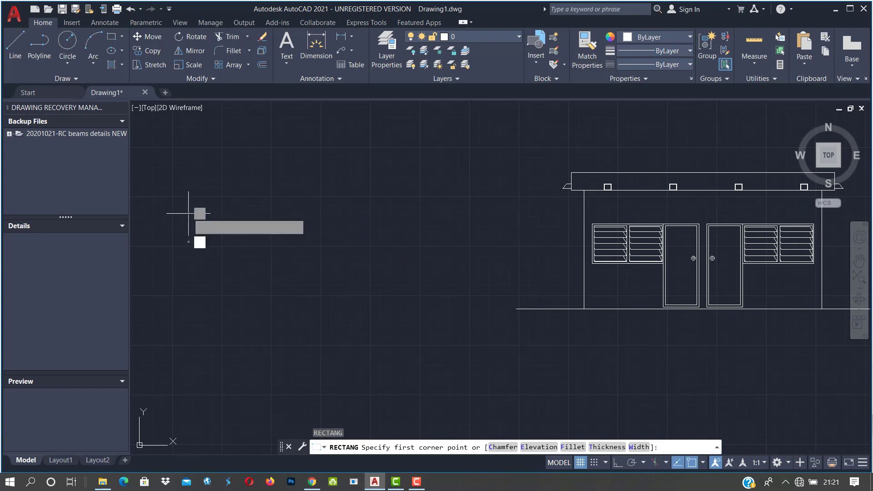
pyautogui.click(189, 213)
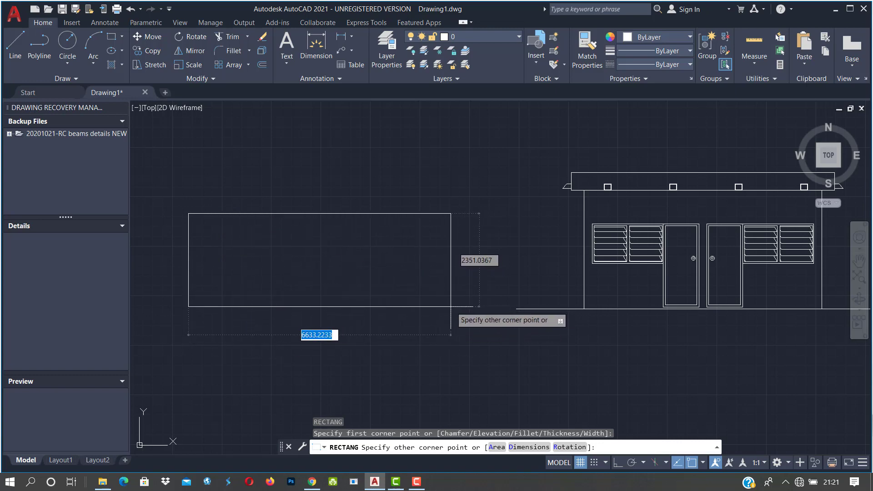
pyautogui.click(429, 319)
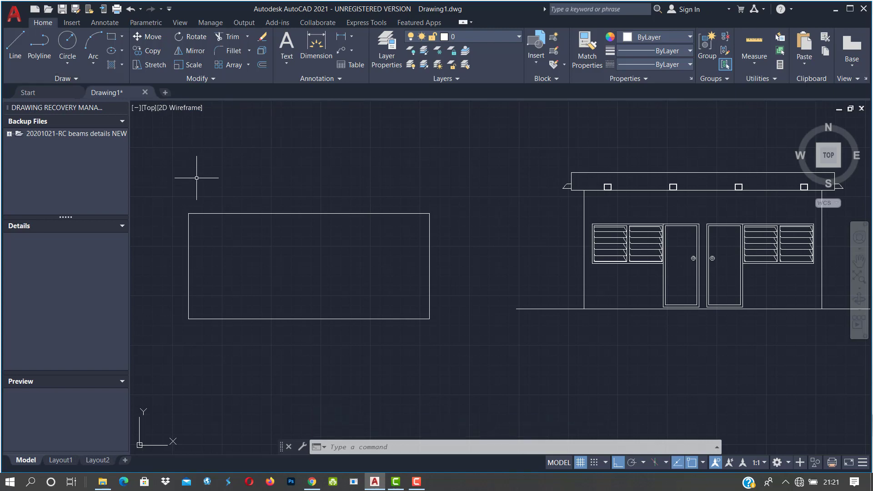
# Step: Draw a long, thin roof rectangle resting on the wall rectangle's upper edge, overhanging it slightly at both ends
pyautogui.write('rec')
pyautogui.press('Return')
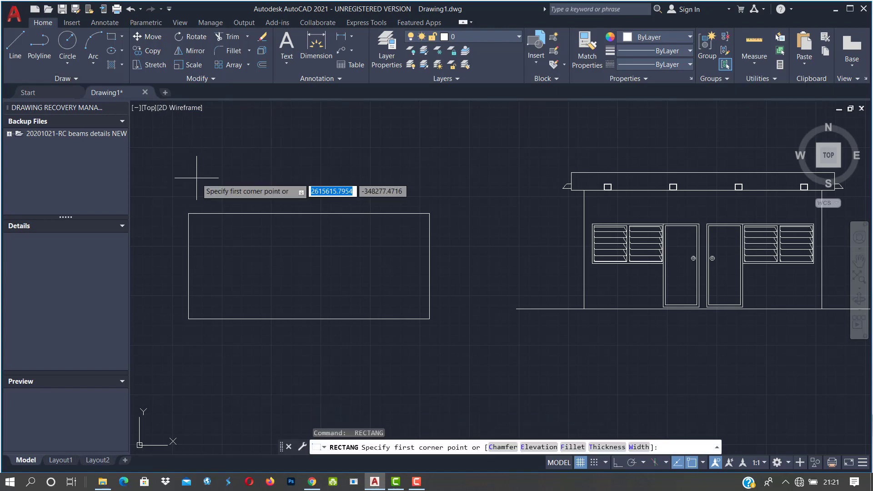
pyautogui.click(173, 213)
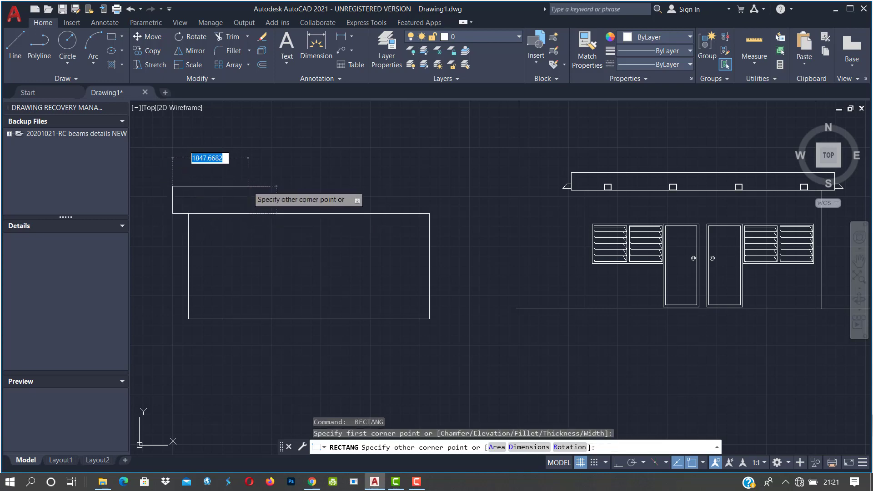
pyautogui.click(440, 198)
pyautogui.press('F8')
pyautogui.click(430, 217)
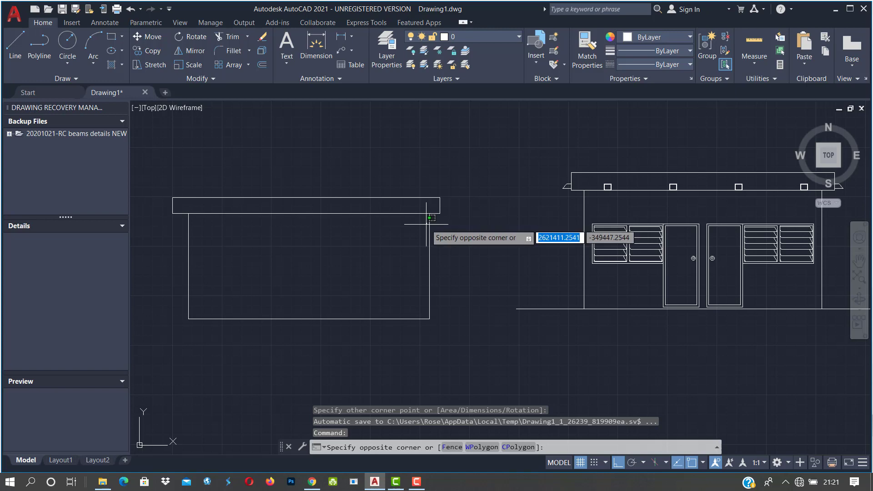
pyautogui.click(368, 246)
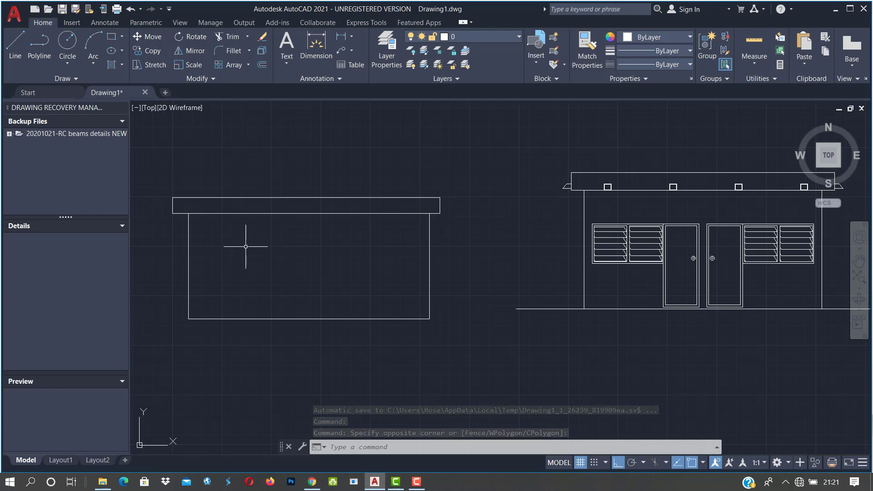
# Step: Draw a window rectangle inside the upper left part of the wall rectangle by specifying two opposite corners
pyautogui.write('rec')
pyautogui.press('Return')
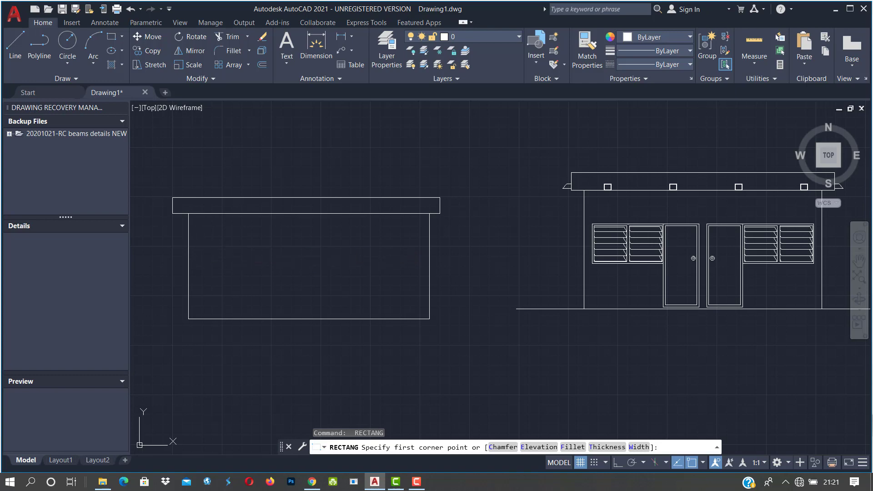
pyautogui.click(195, 244)
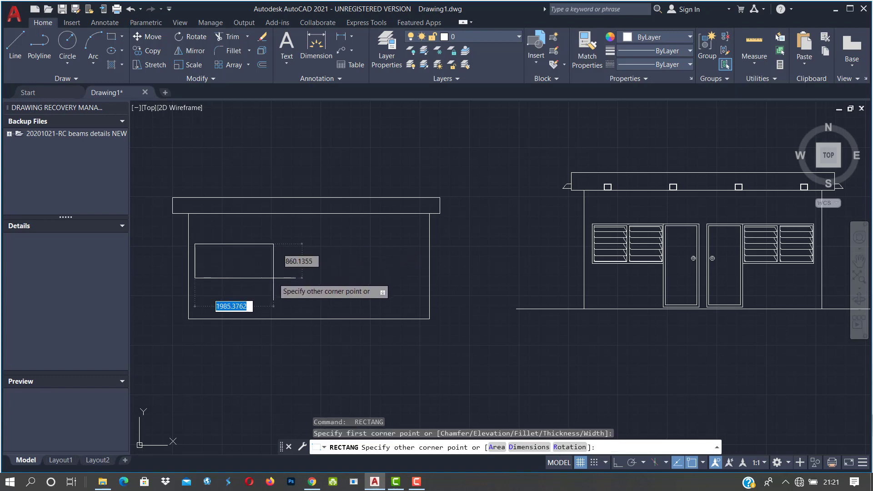
pyautogui.click(268, 280)
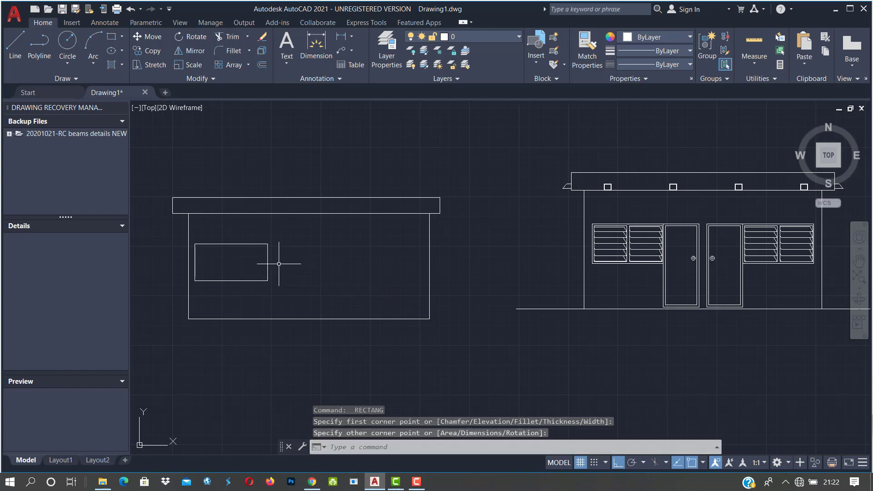
# Step: Draw a door rectangle about 840 wide from the window's upper right corner down to the wall's bottom edge
pyautogui.press('Return')
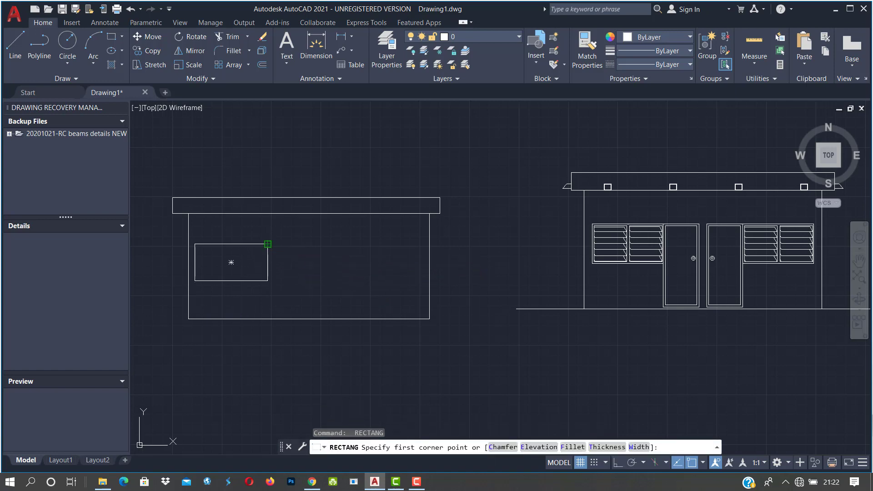
pyautogui.click(268, 244)
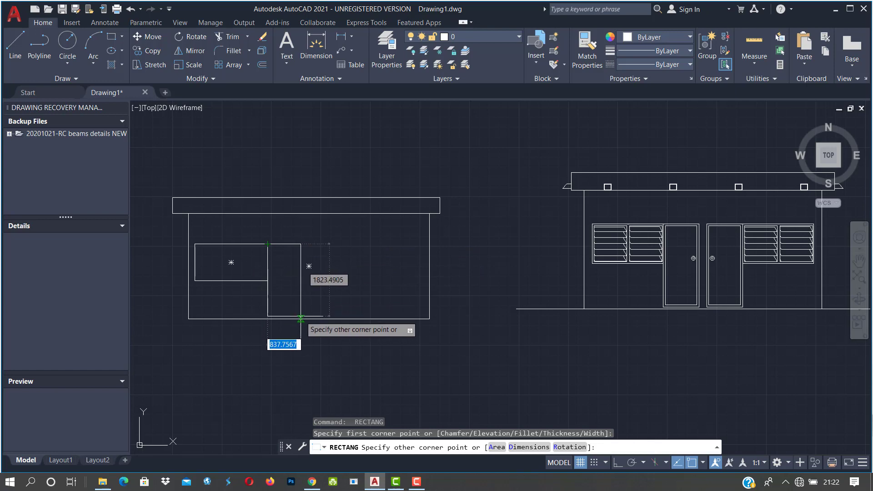
pyautogui.click(301, 318)
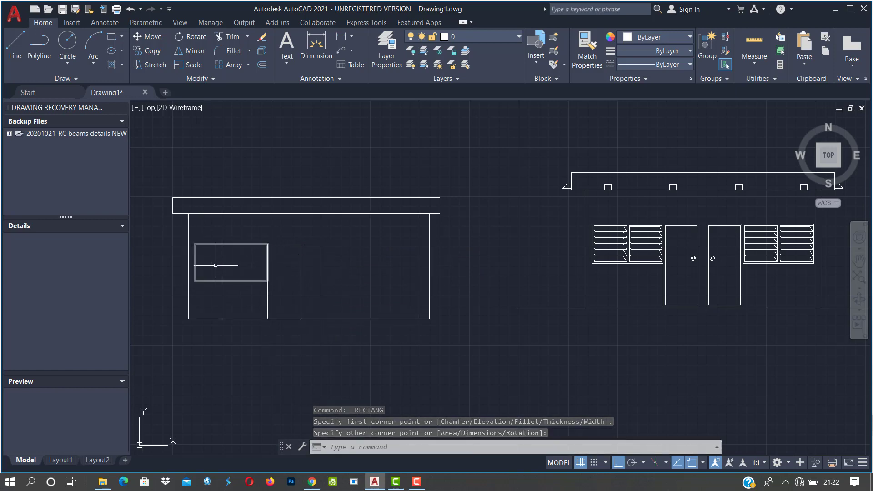
# Step: Draw two small rectangles on the lower edge of the roof band's left half, the second about 240 by 150
pyautogui.press('Return')
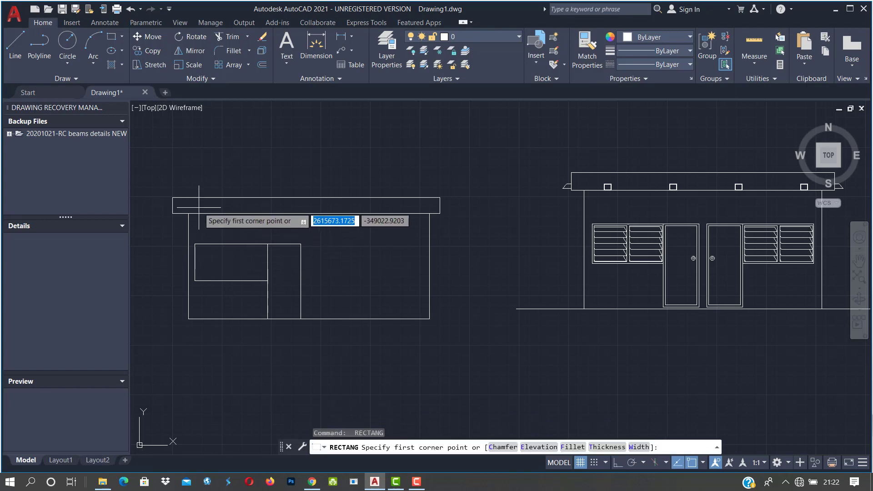
pyautogui.click(199, 208)
pyautogui.press('F8')
pyautogui.click(209, 213)
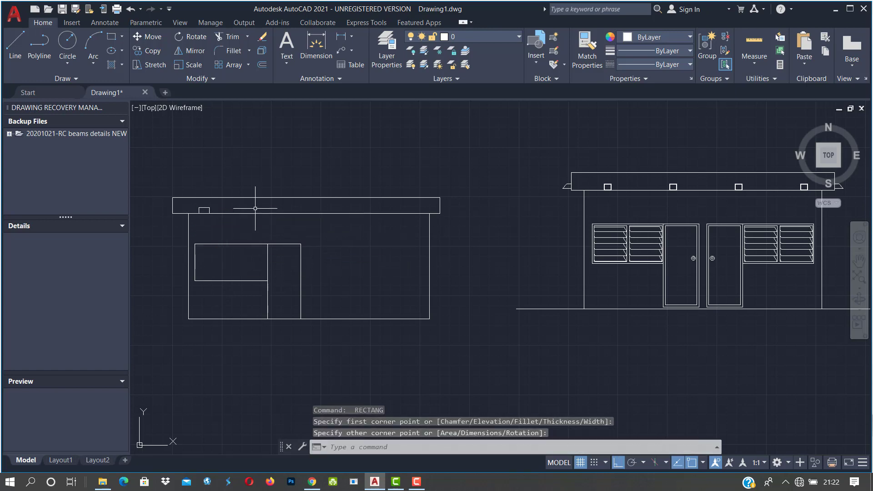
pyautogui.click(260, 207)
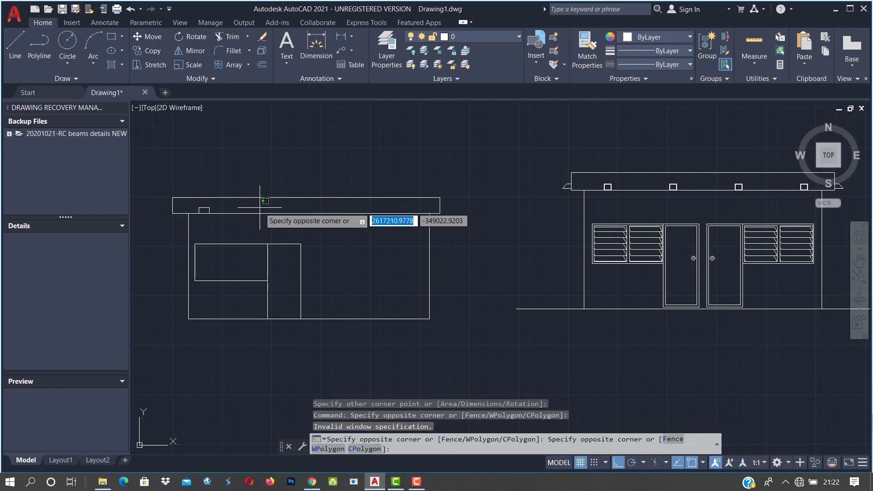
pyautogui.press('Escape')
pyautogui.press('Return')
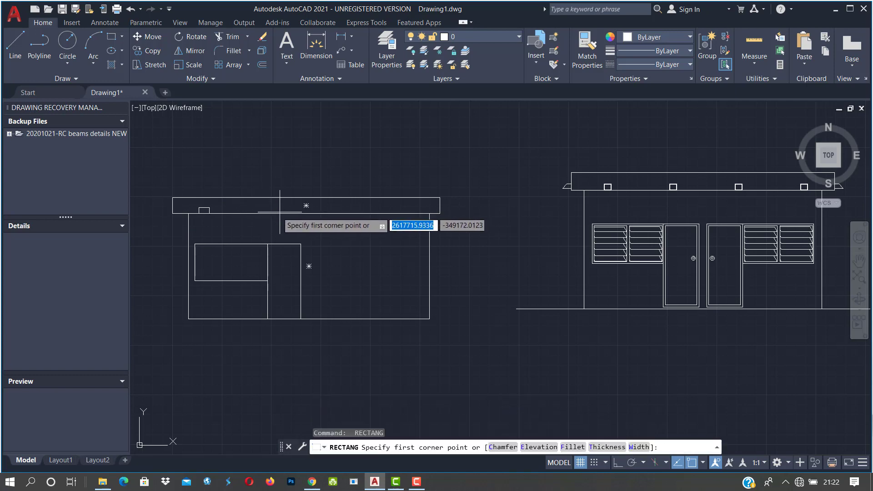
pyautogui.click(260, 209)
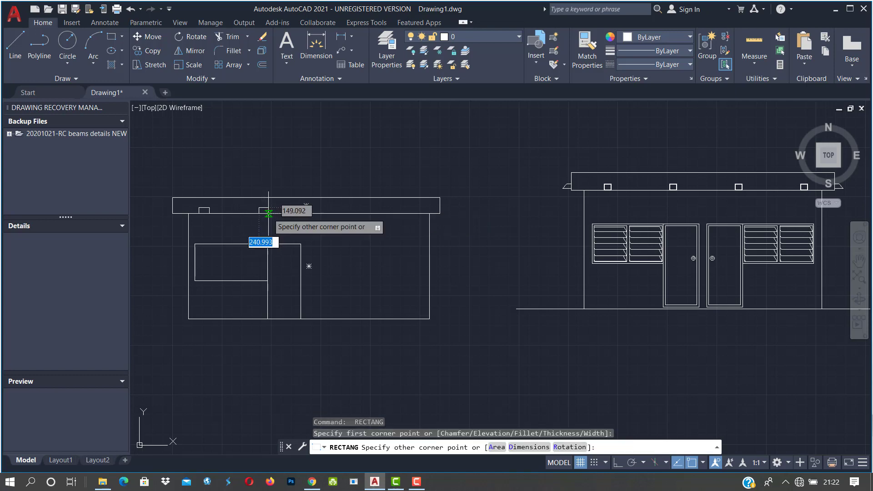
pyautogui.click(268, 213)
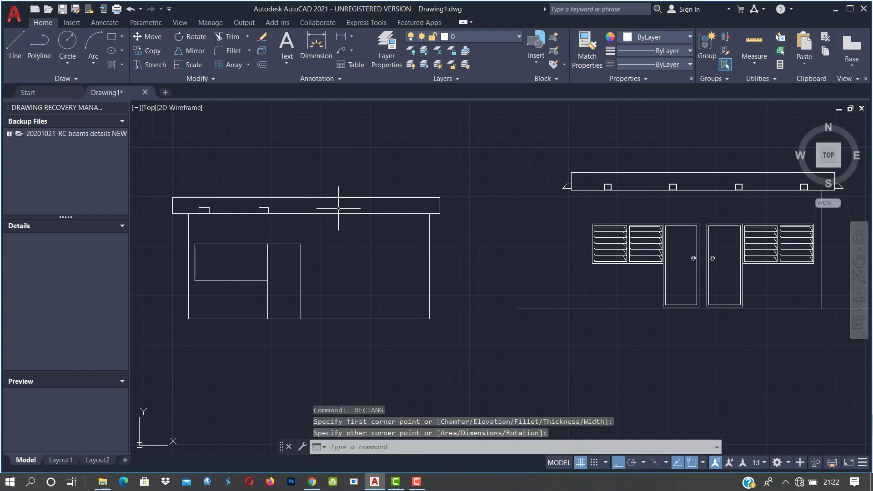
# Step: Draw two more small rectangles on the lower edge of the roof band's right half, about 310 and 290 wide
pyautogui.press('space')
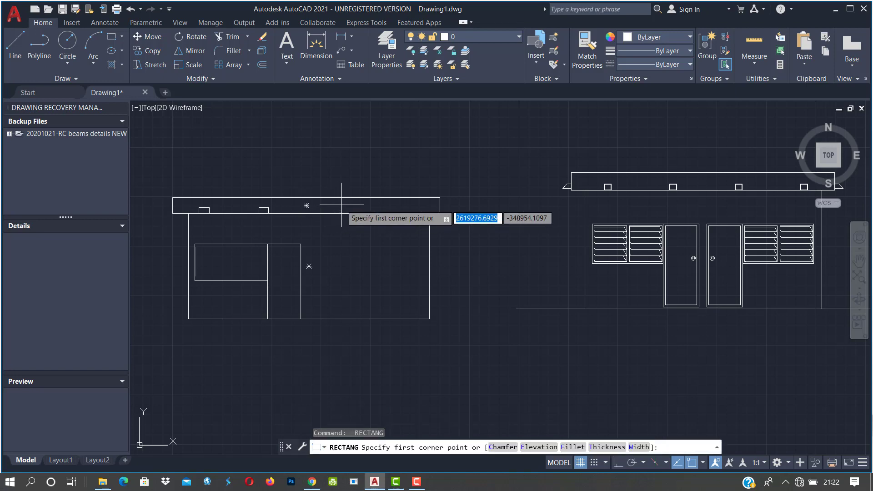
pyautogui.click(342, 207)
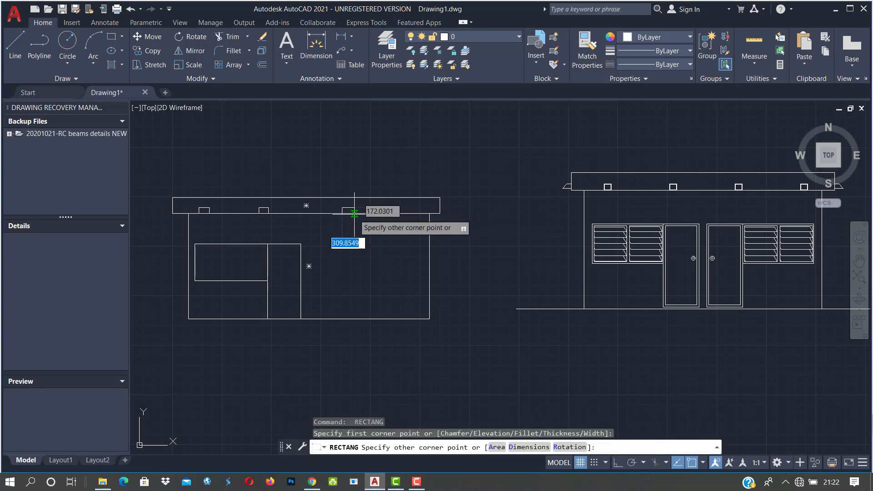
pyautogui.click(354, 214)
pyautogui.press('space')
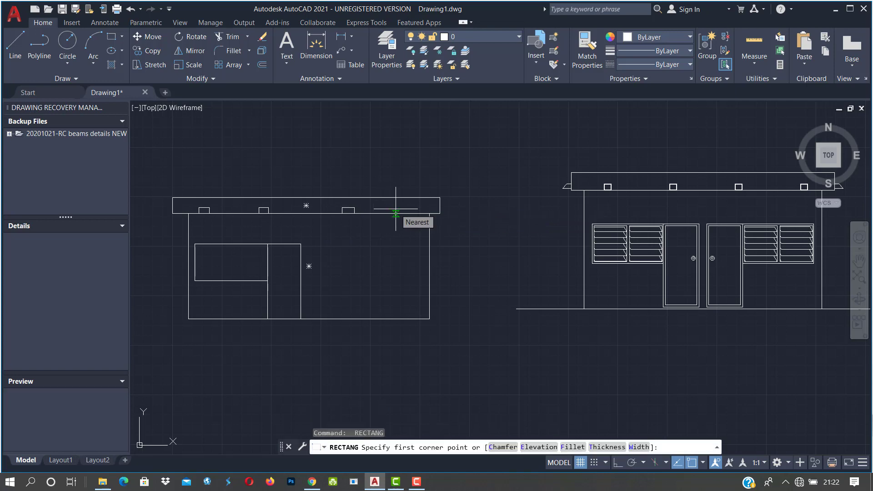
pyautogui.click(397, 209)
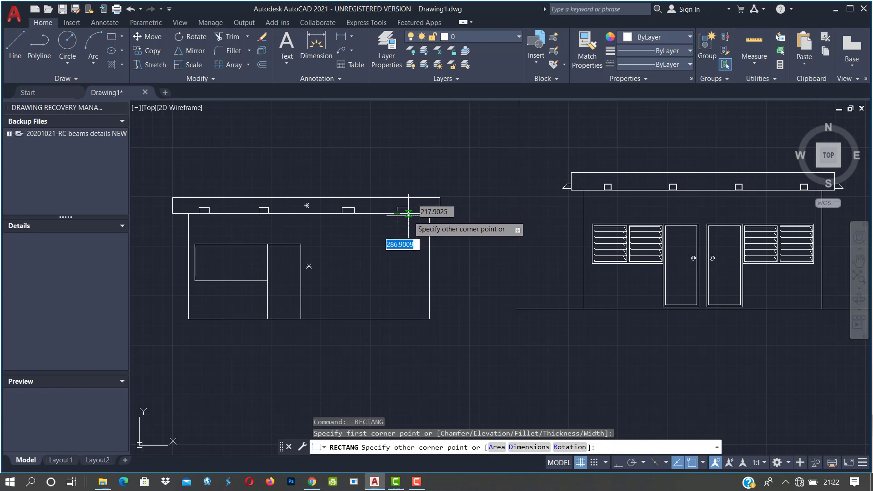
pyautogui.click(408, 213)
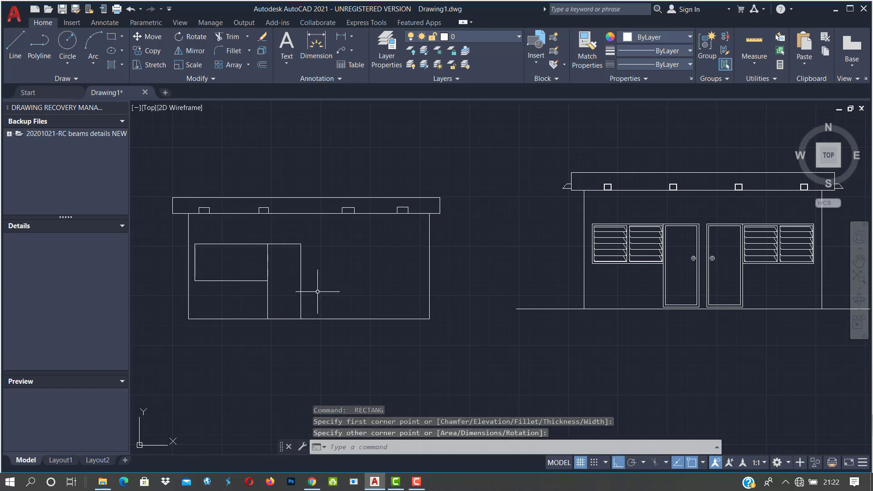
pyautogui.moveTo(322, 292); pyautogui.dragTo(444, 297, button='middle')
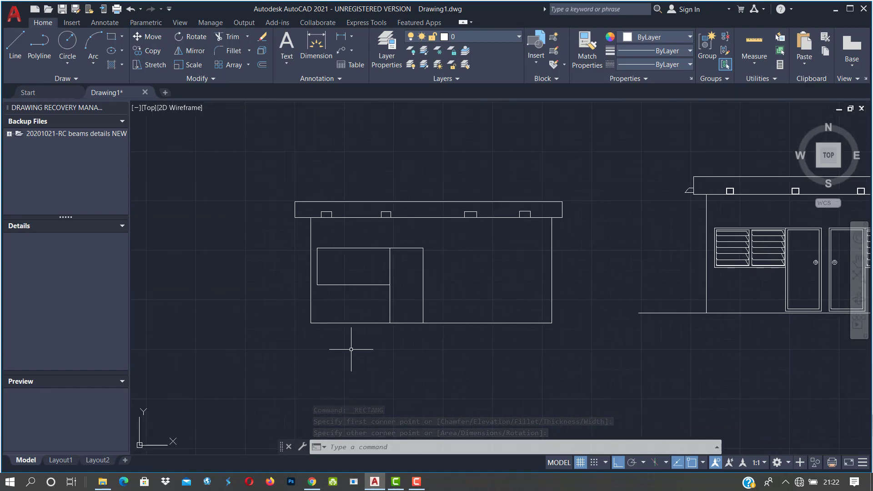
pyautogui.moveTo(324, 357); pyautogui.dragTo(316, 334, button='middle')
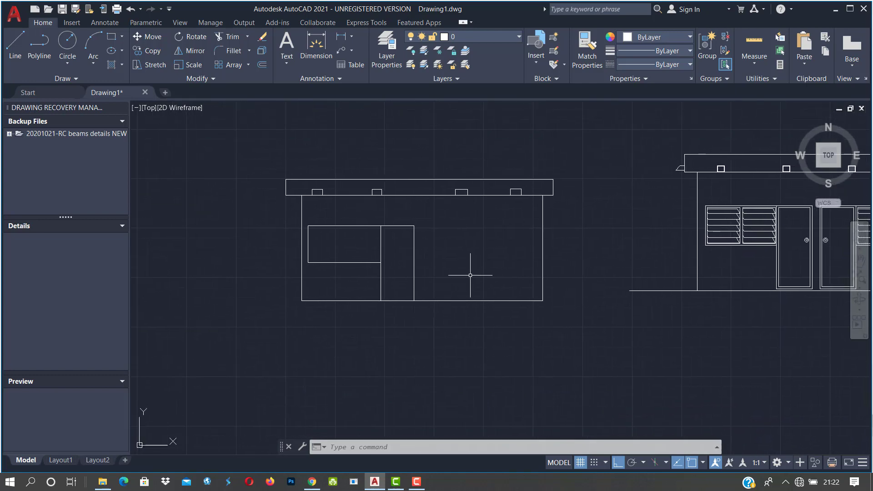
pyautogui.moveTo(469, 276); pyautogui.dragTo(432, 281, button='middle')
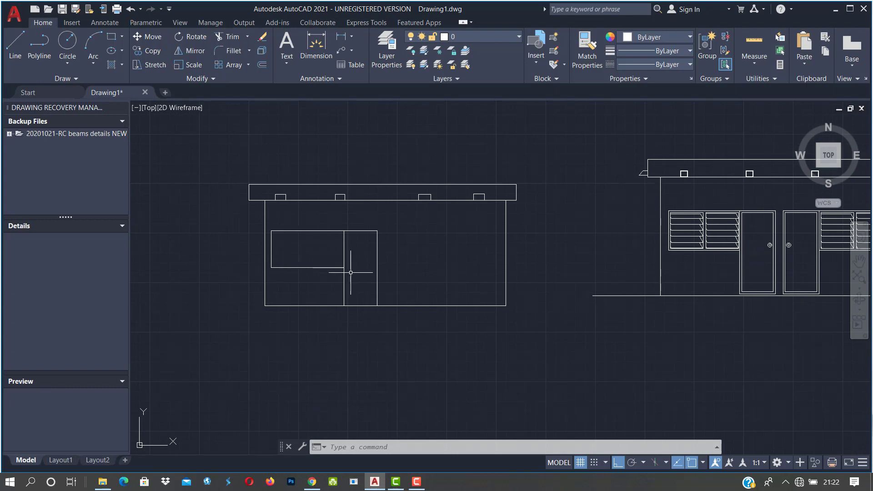
pyautogui.scroll(10, 807, 264)
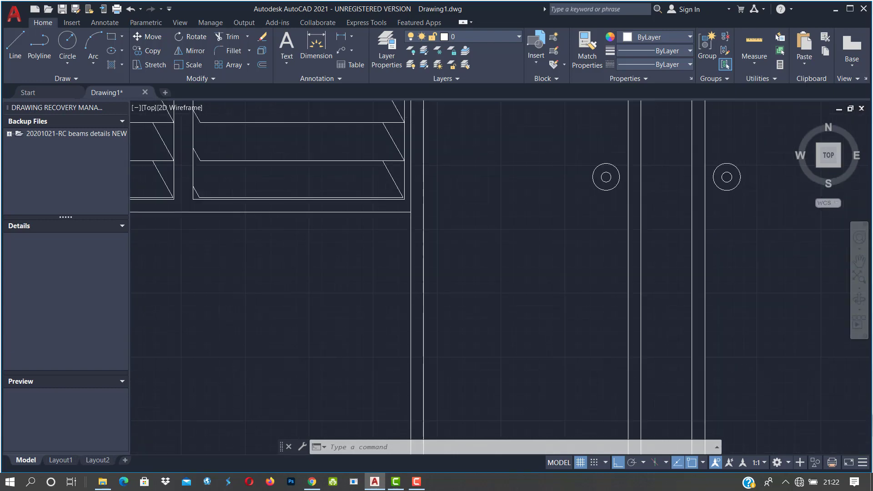
pyautogui.scroll(-10, 523, 176)
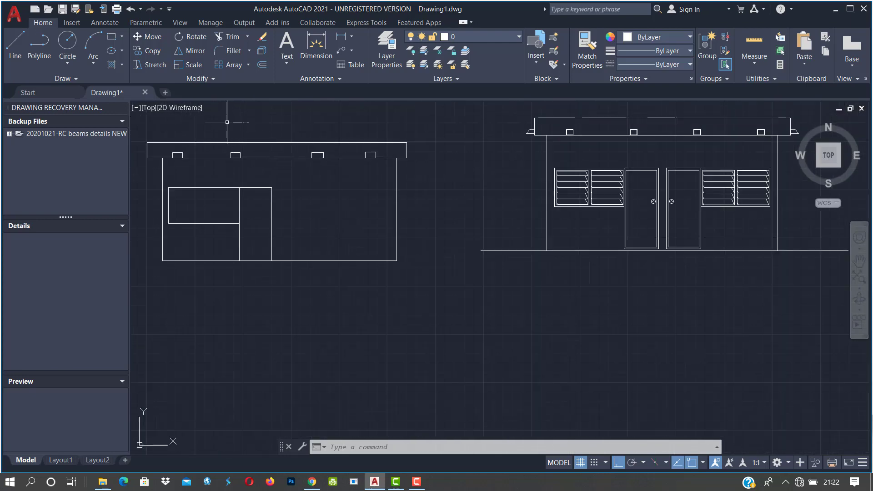
# Step: Draw a circle of about 140 radius for the doorknob near the right edge of the door rectangle
pyautogui.write('irc')
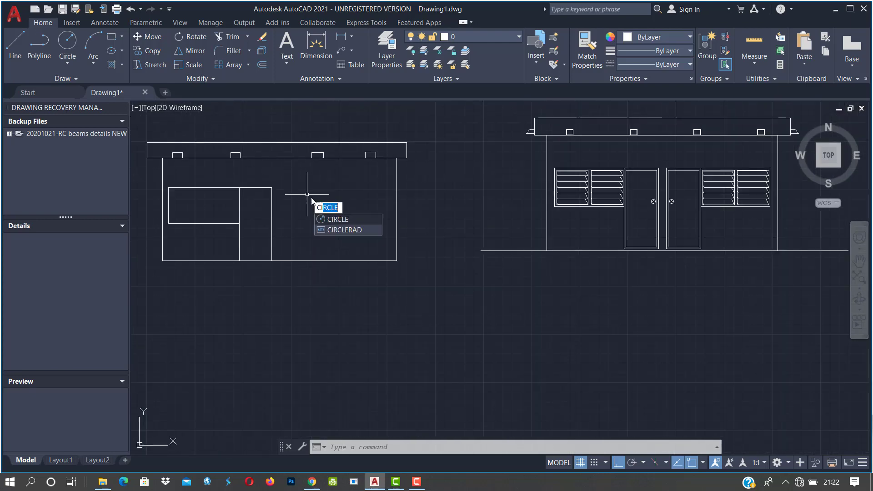
pyautogui.press('Return')
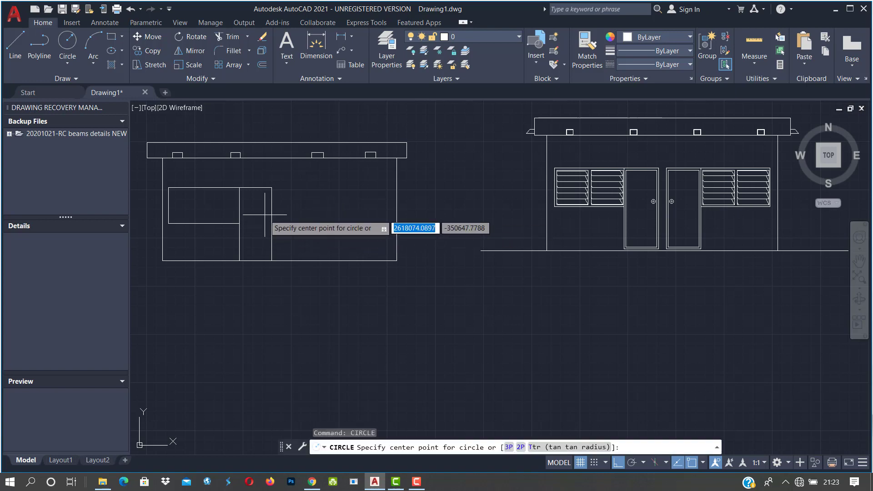
pyautogui.scroll(5, 265, 215)
pyautogui.click(266, 232)
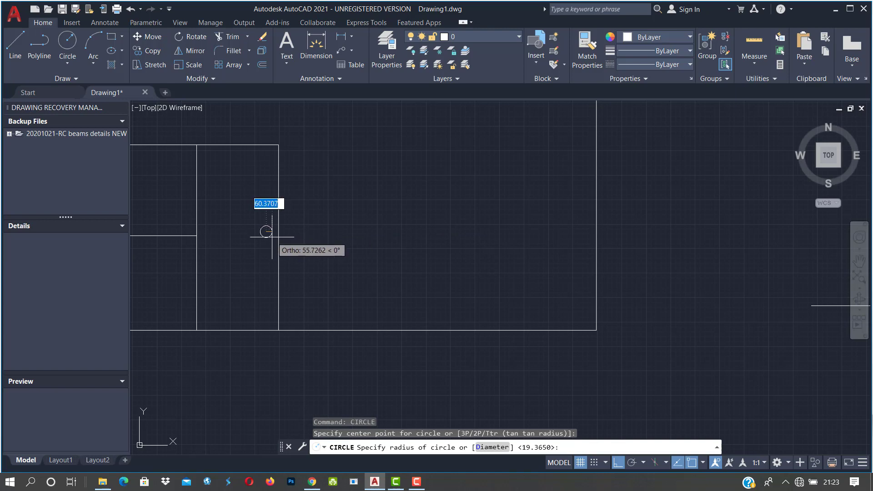
pyautogui.click(275, 237)
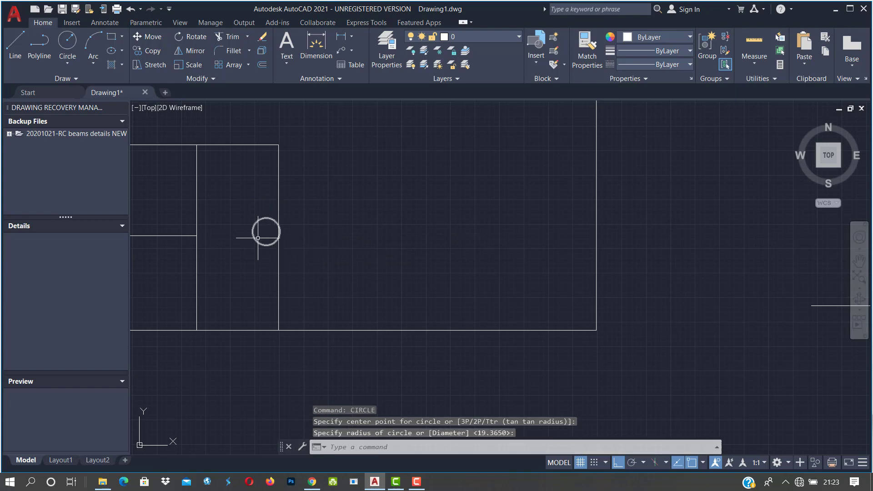
# Step: Draw a smaller concentric circle of about 67 radius inside the doorknob circle
pyautogui.scroll(2, 246, 242)
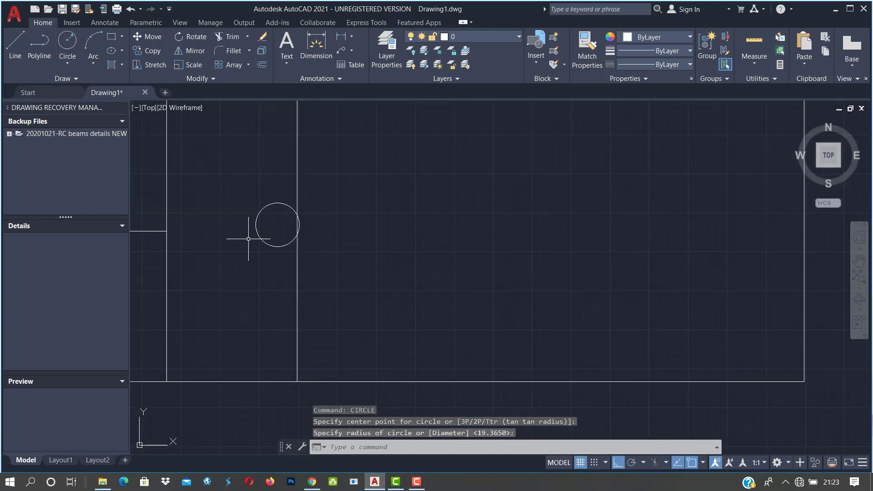
pyautogui.press('Return')
pyautogui.click(277, 224)
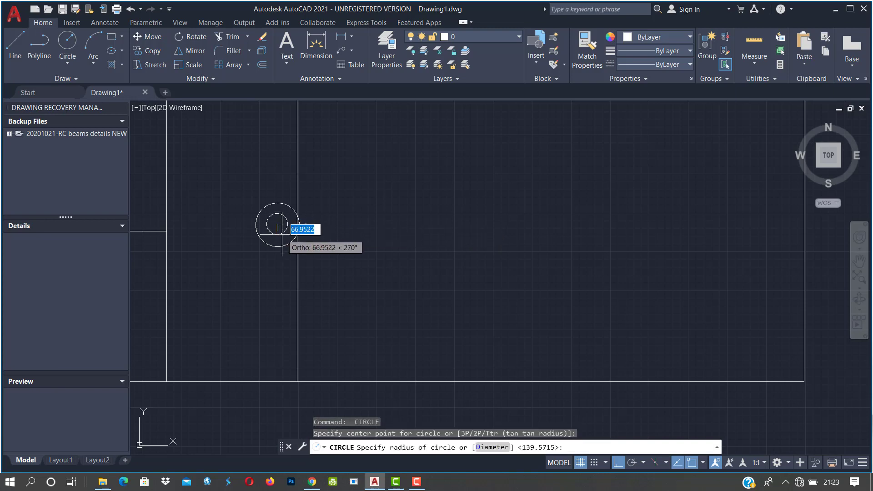
pyautogui.click(282, 233)
pyautogui.scroll(-3, 278, 226)
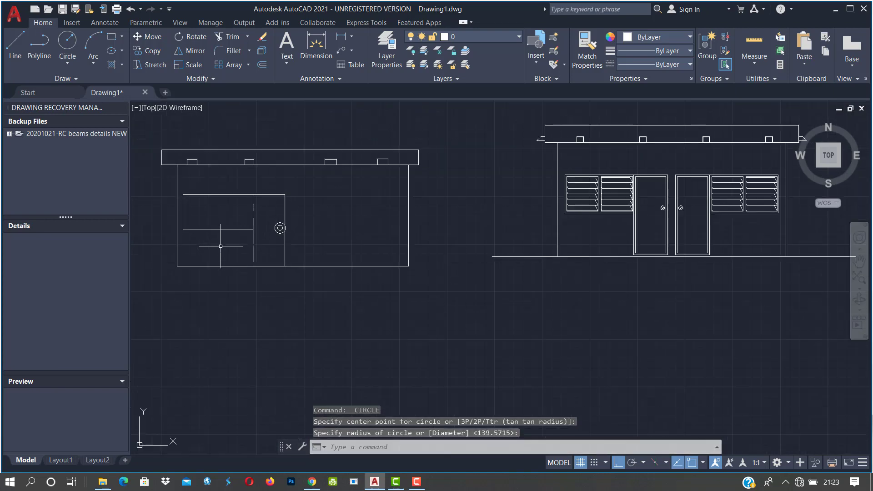
# Step: Draw a vertical line between the midpoints of the window rectangle's upper and lower edges, splitting it into two halves
pyautogui.moveTo(221, 247); pyautogui.dragTo(287, 244, button='middle')
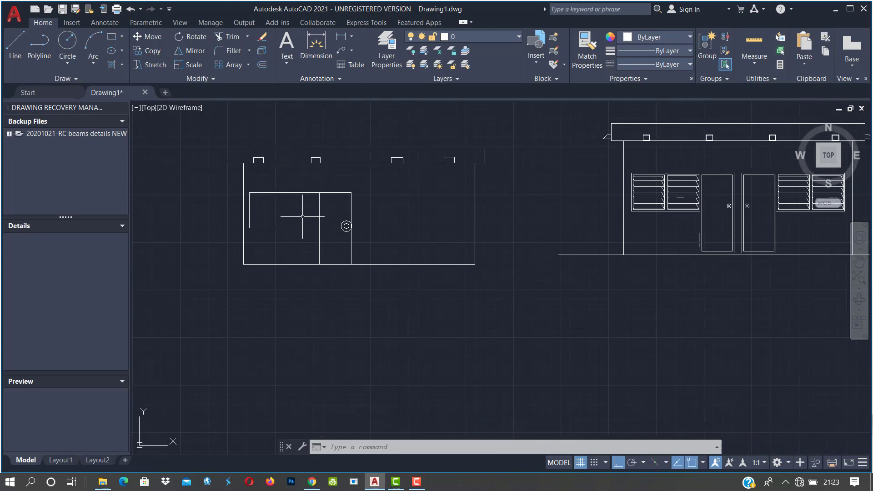
pyautogui.write('l')
pyautogui.press('Return')
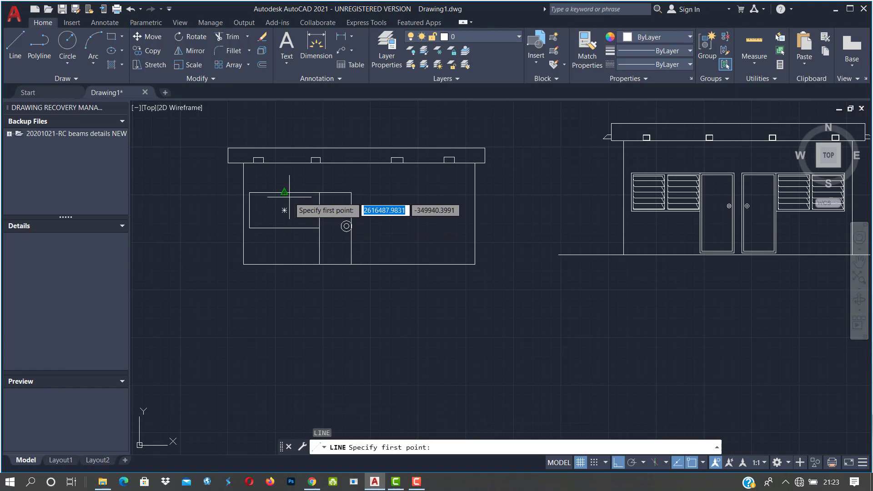
pyautogui.click(285, 227)
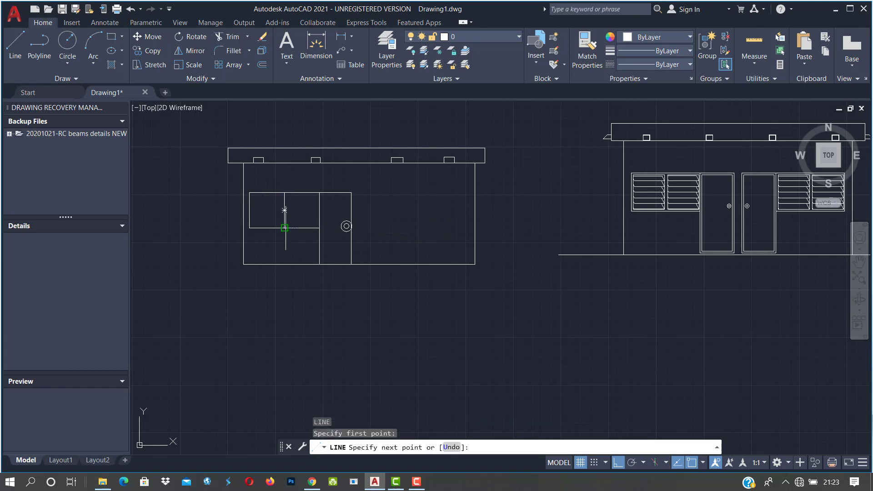
pyautogui.click(284, 192)
pyautogui.press('Return')
# Step: Draw two evenly spaced horizontal lines across the window's left half as louvres, ending at the vertical divider
pyautogui.press('Return')
pyautogui.click(249, 205)
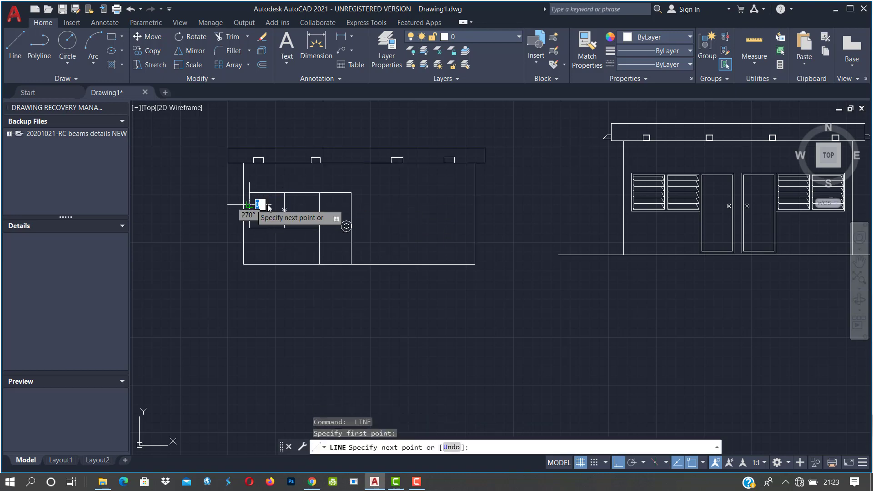
pyautogui.click(284, 205)
pyautogui.press('Return')
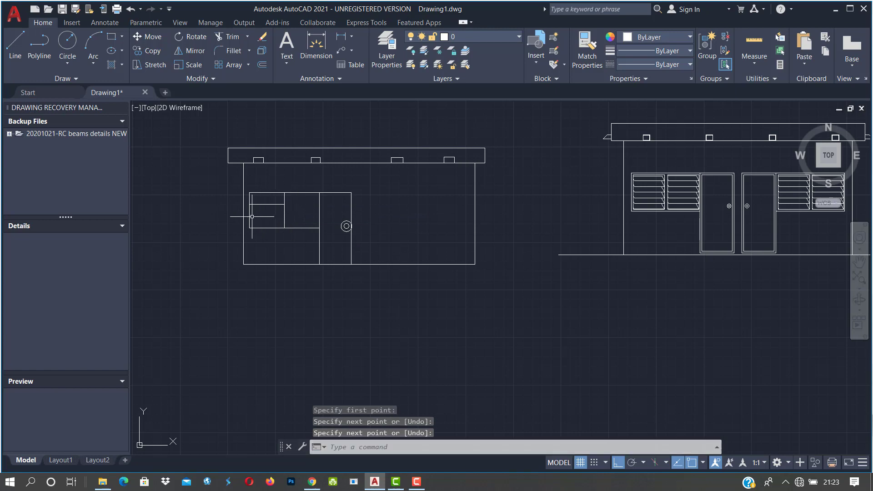
pyautogui.press('Return')
pyautogui.click(250, 216)
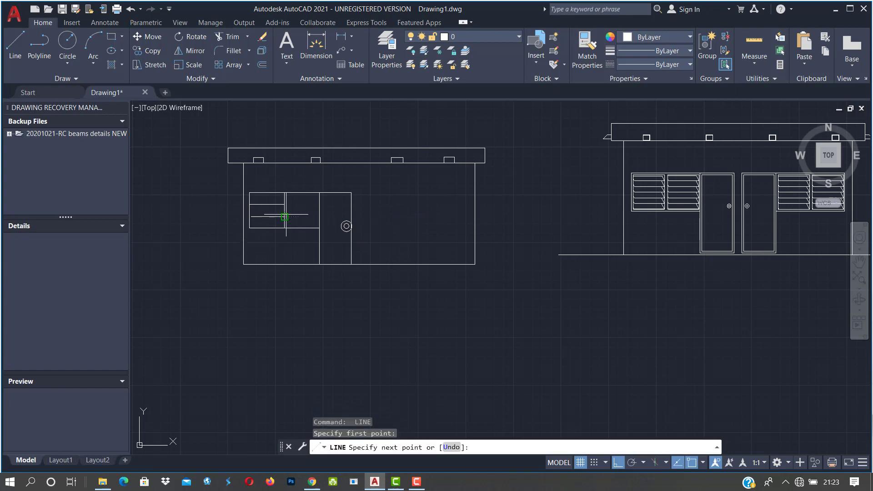
pyautogui.click(284, 216)
pyautogui.press('Return')
pyautogui.press('Return')
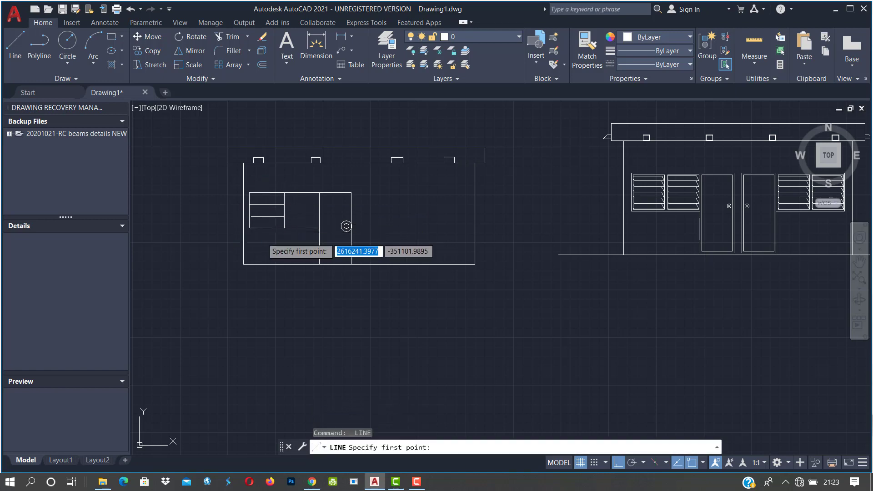
pyautogui.click(262, 238)
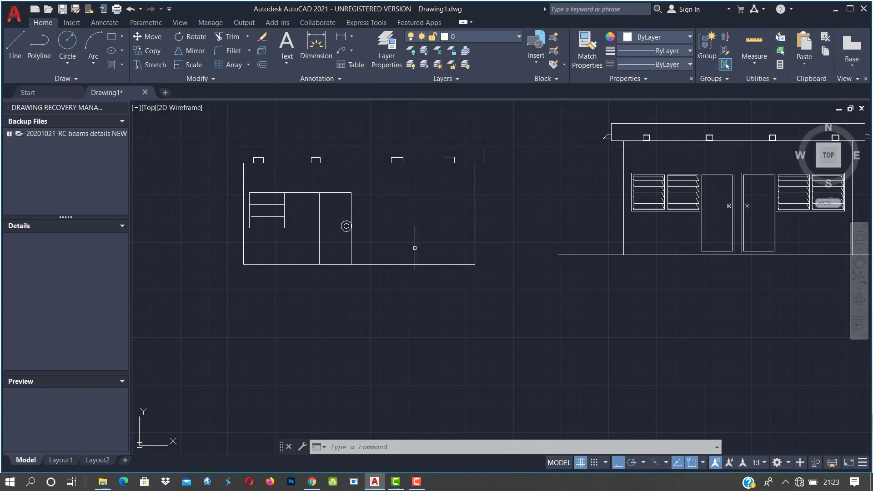
# Step: Examine the simplified house sketch beside the original elevation at several zoom levels
pyautogui.scroll(2, 416, 247)
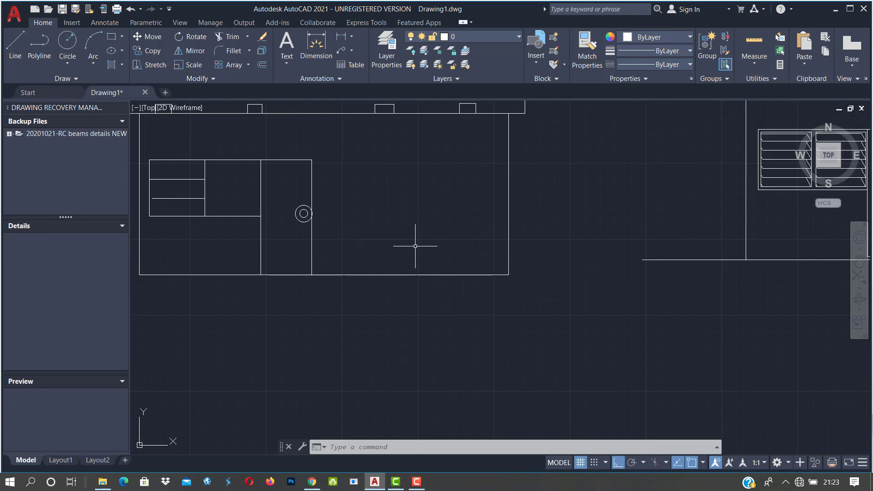
pyautogui.scroll(-5, 415, 246)
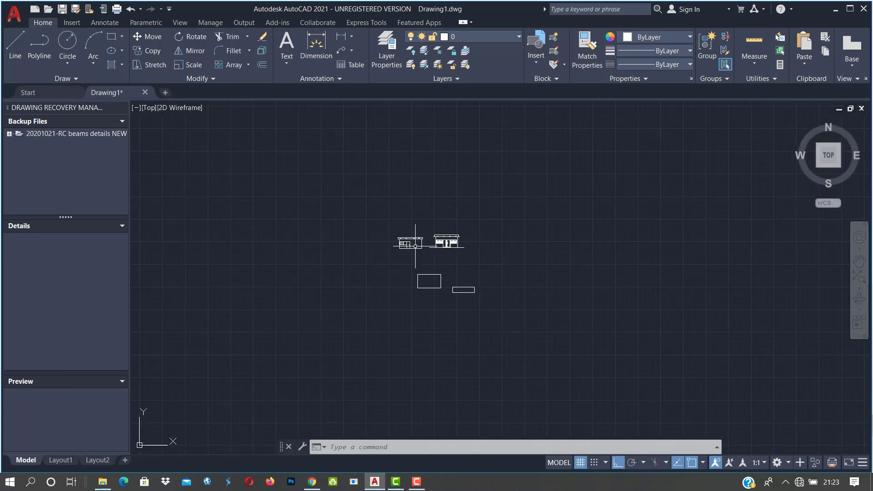
pyautogui.scroll(6, 415, 246)
pyautogui.scroll(-10, 415, 247)
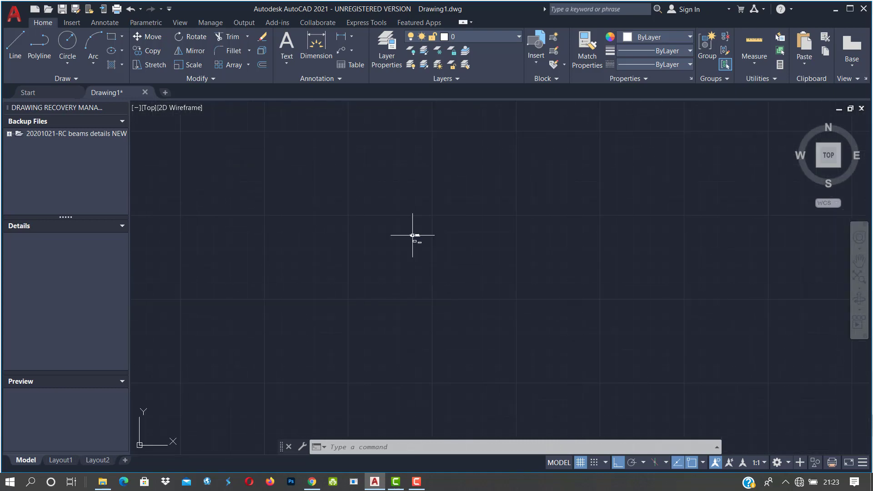
pyautogui.scroll(3, 411, 249)
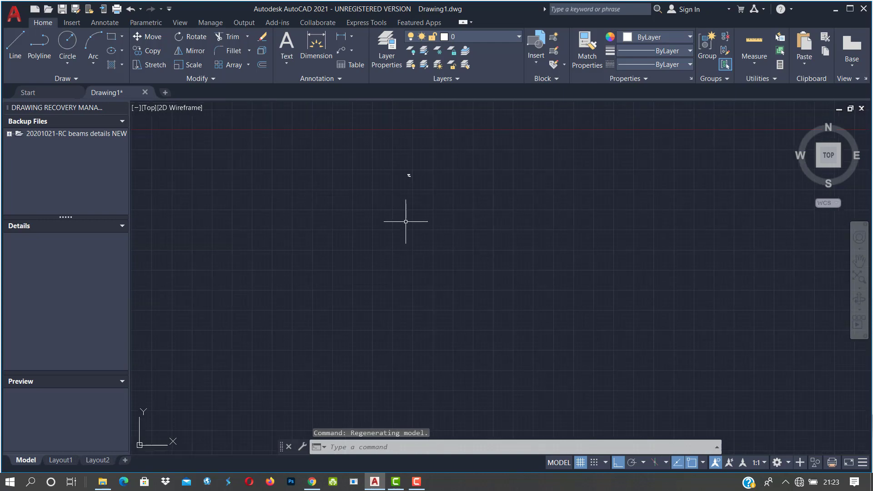
pyautogui.scroll(3, 392, 241)
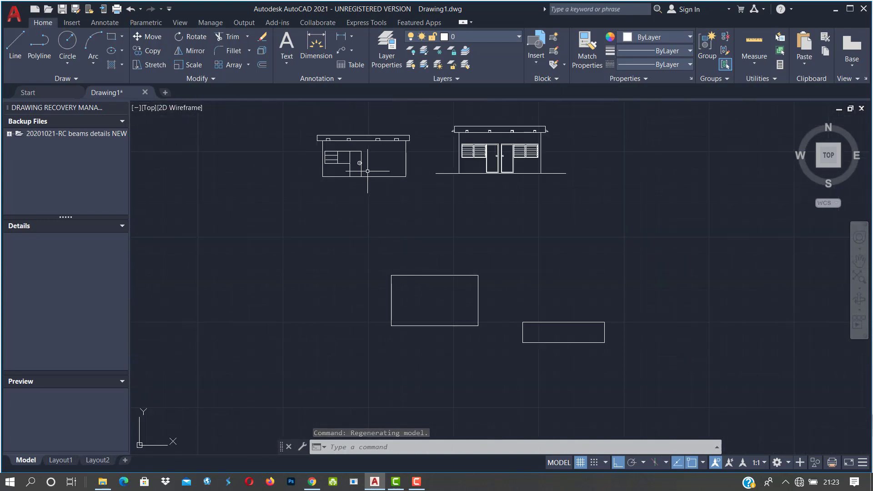
pyautogui.scroll(4, 368, 175)
pyautogui.scroll(2, 370, 195)
pyautogui.scroll(-3, 401, 273)
pyautogui.scroll(5, 351, 255)
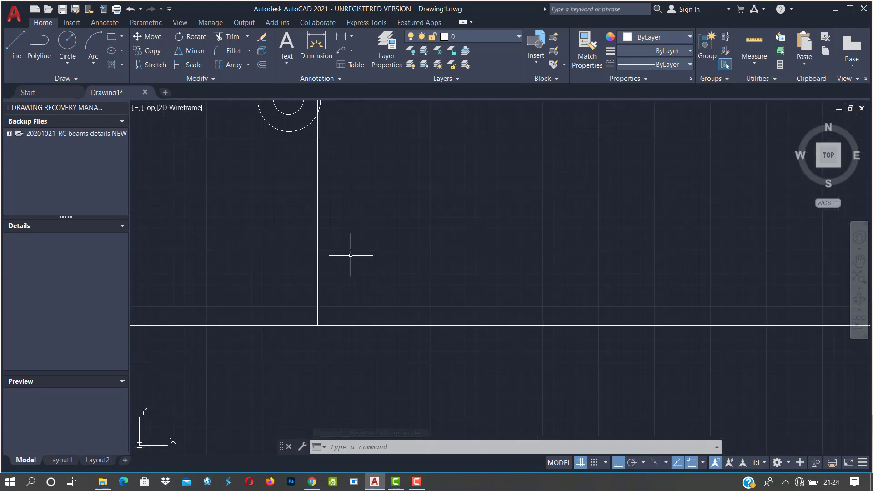
pyautogui.scroll(-5, 437, 341)
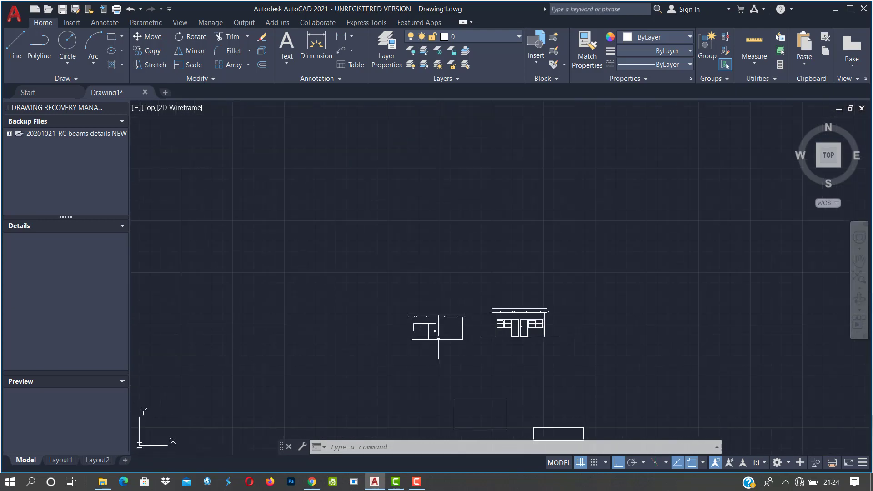
pyautogui.scroll(-2, 417, 312)
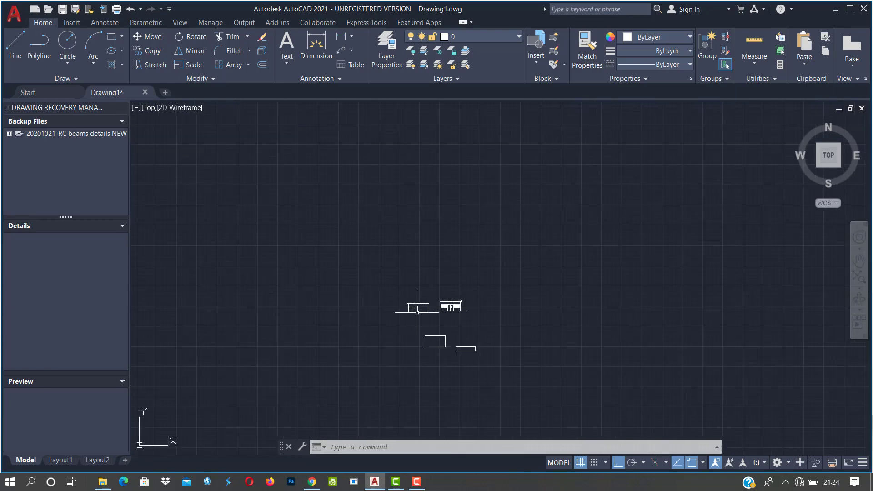
pyautogui.scroll(5, 417, 312)
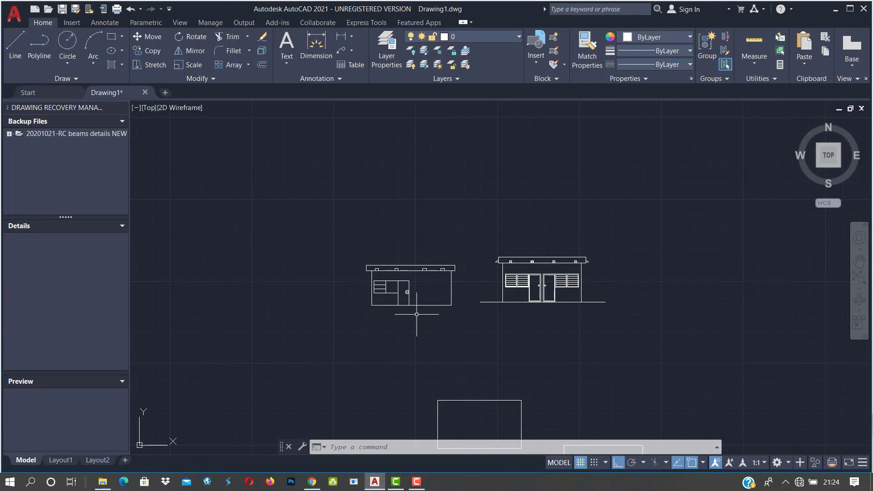
pyautogui.scroll(3, 417, 314)
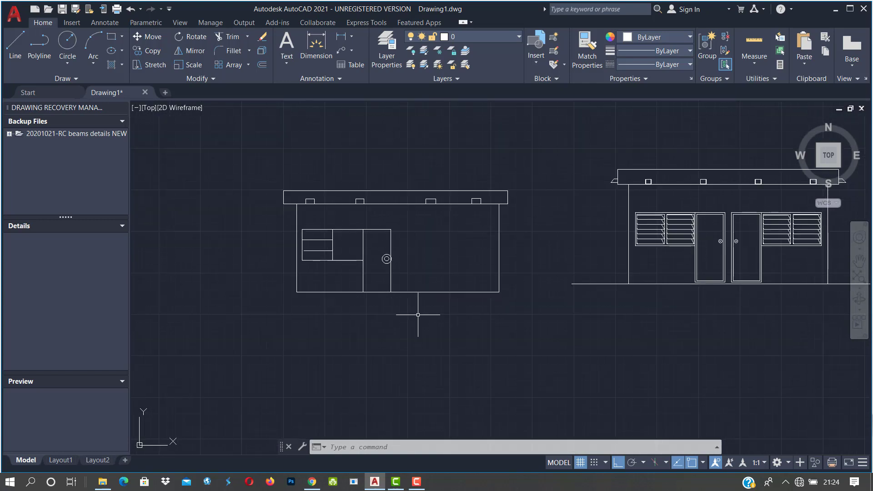
pyautogui.scroll(2, 417, 314)
pyautogui.moveTo(417, 314)
pyautogui.mouseDown(button='middle')
pyautogui.moveTo(411, 347)
pyautogui.moveTo(398, 340)
pyautogui.moveTo(407, 285)
pyautogui.moveTo(620, 355)
pyautogui.moveTo(618, 364)
pyautogui.moveTo(395, 382)
pyautogui.moveTo(242, 255)
pyautogui.moveTo(442, 179)
pyautogui.moveTo(526, 353)
pyautogui.moveTo(808, 302)
pyautogui.moveTo(542, 269)
pyautogui.moveTo(370, 400)
pyautogui.moveTo(388, 326)
pyautogui.moveTo(470, 389)
pyautogui.moveTo(295, 343)
pyautogui.moveTo(306, 353)
pyautogui.moveTo(363, 354)
pyautogui.mouseUp(button='middle')
pyautogui.scroll(-10, 371, 347)
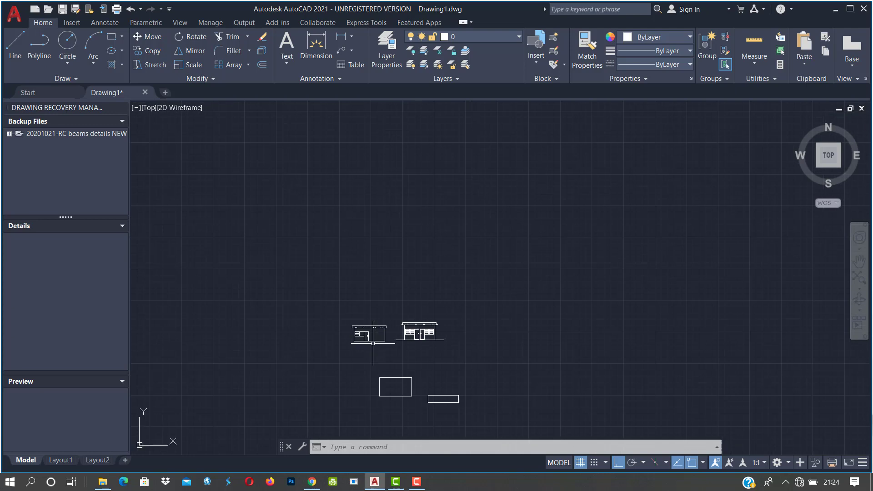
pyautogui.scroll(10, 389, 347)
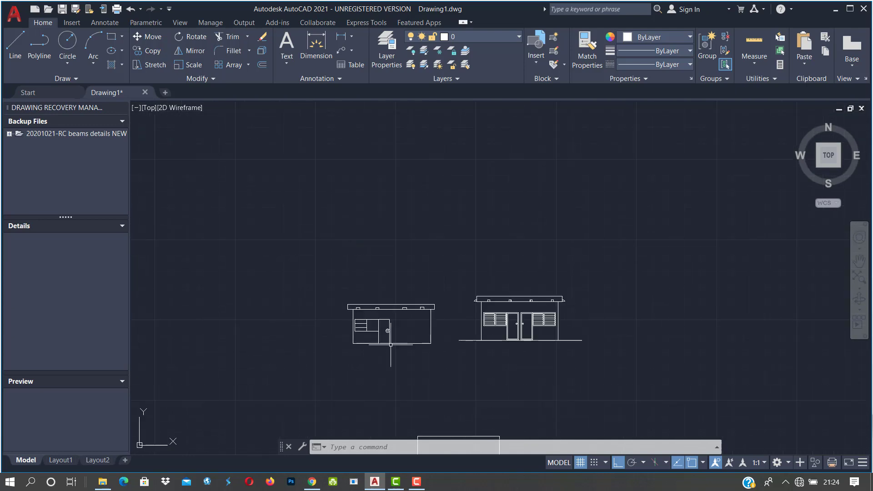
pyautogui.scroll(-5, 408, 347)
pyautogui.scroll(1, 356, 361)
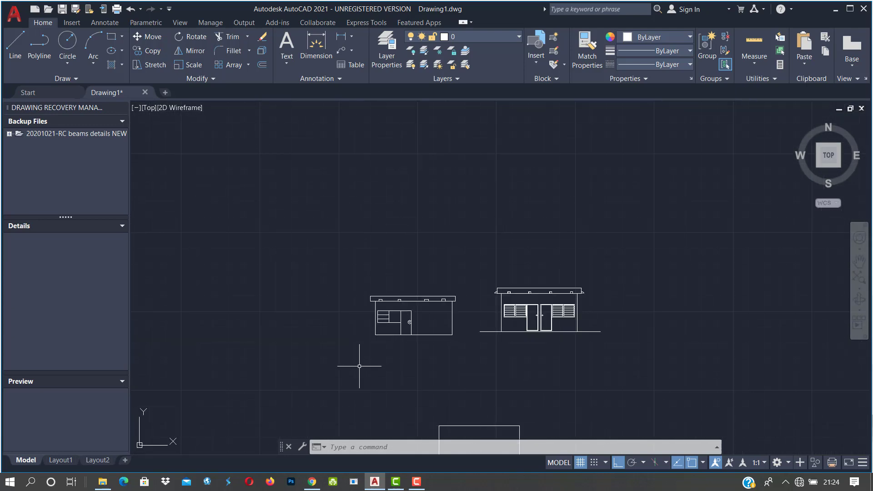
pyautogui.scroll(5, 454, 356)
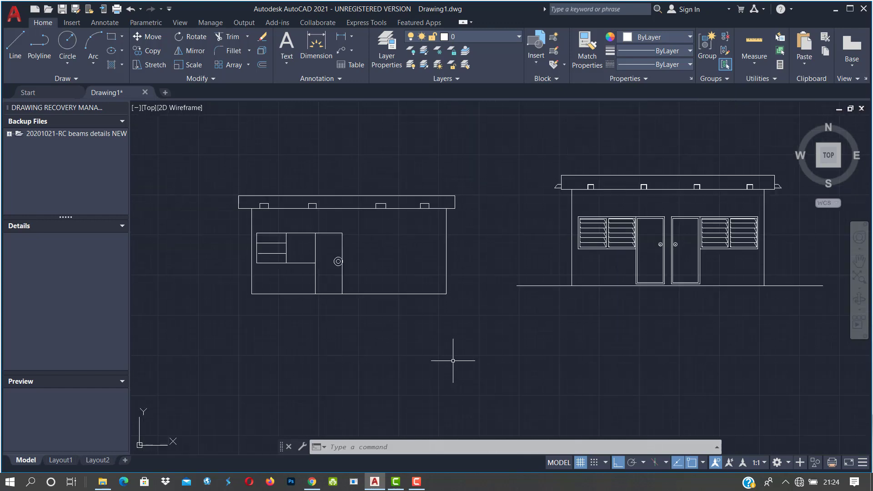
pyautogui.scroll(2, 449, 346)
pyautogui.scroll(2, 523, 255)
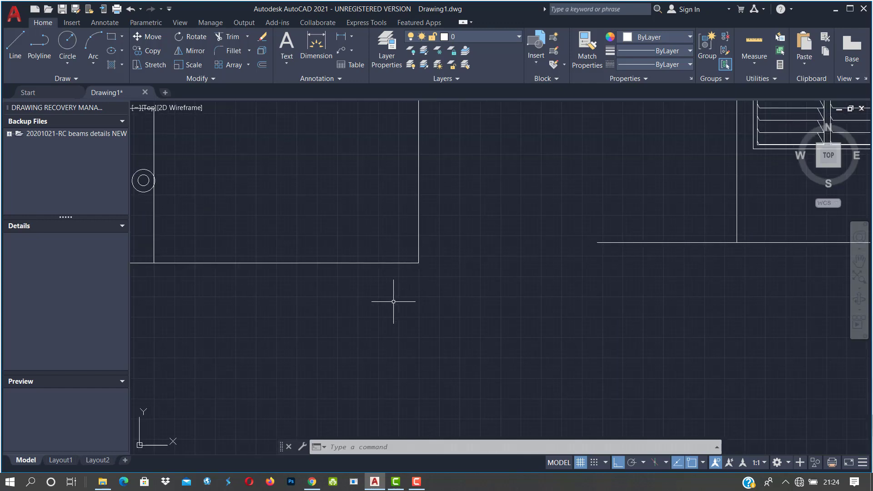
pyautogui.scroll(-2, 448, 260)
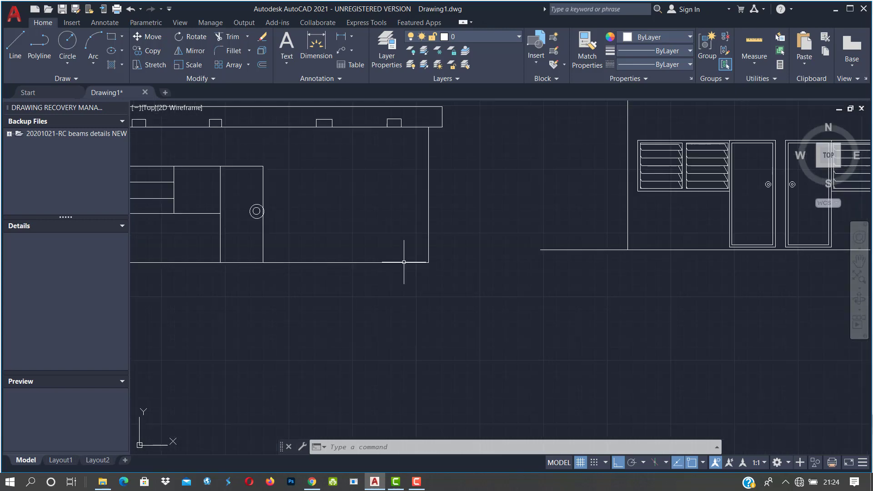
pyautogui.scroll(12, 398, 260)
pyautogui.moveTo(357, 134); pyautogui.dragTo(428, 352, button='middle')
pyautogui.scroll(-3, 394, 318)
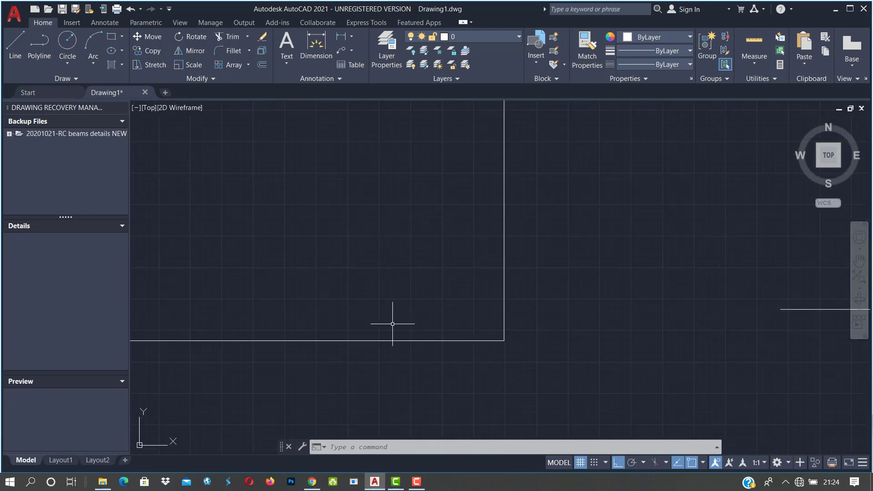
pyautogui.scroll(3, 325, 308)
pyautogui.scroll(-3, 400, 326)
pyautogui.scroll(-4, 380, 326)
pyautogui.scroll(4, 335, 314)
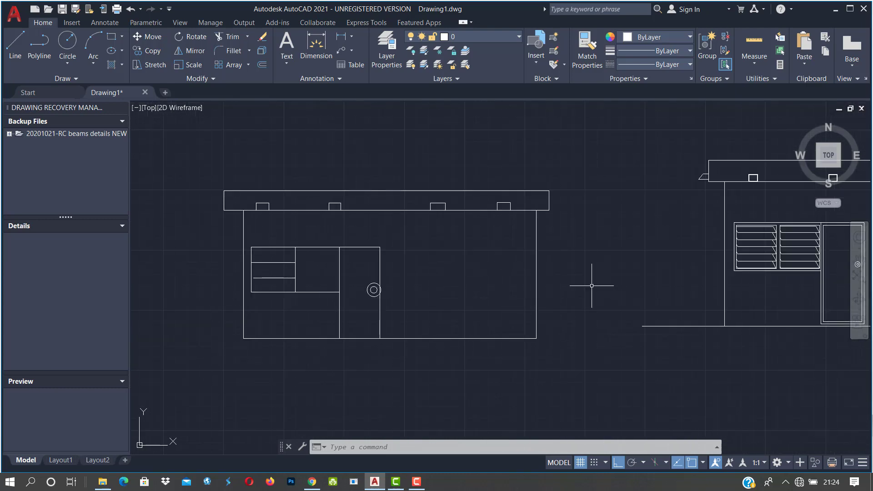
# Step: Regenerate the drawing display with the REGEN command at a closer view of the simplified house
pyautogui.scroll(2, 488, 324)
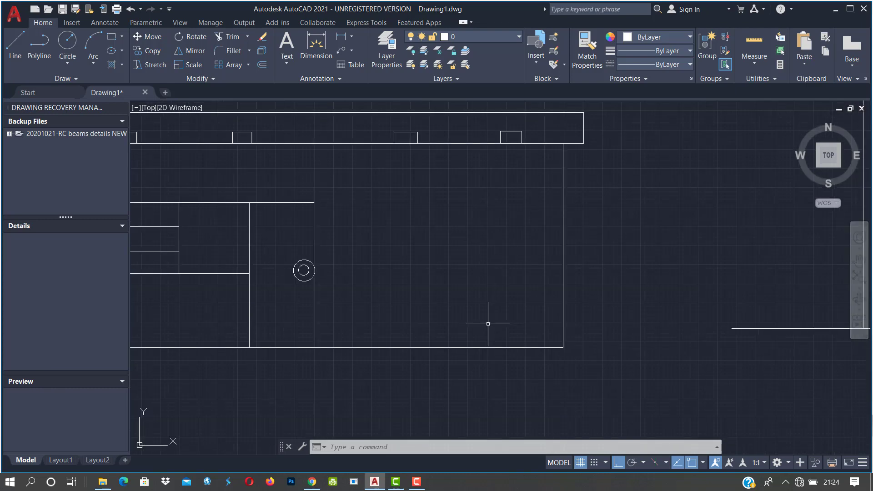
pyautogui.write('r')
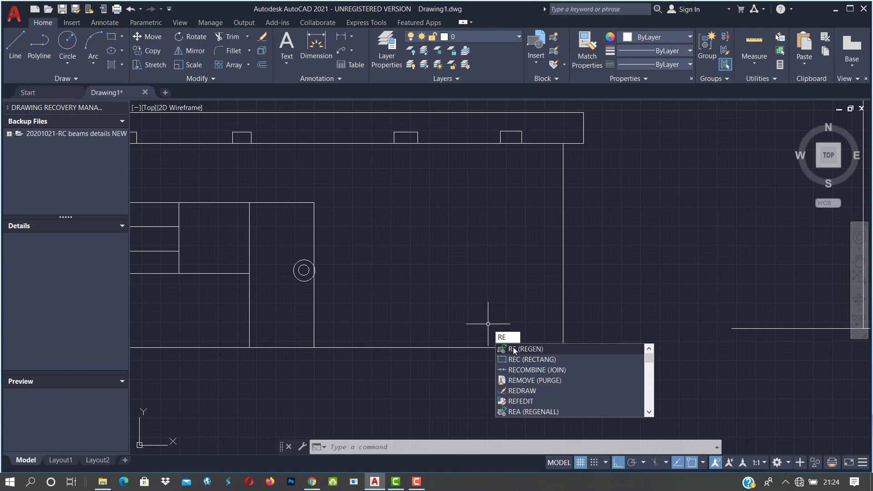
pyautogui.click(514, 349)
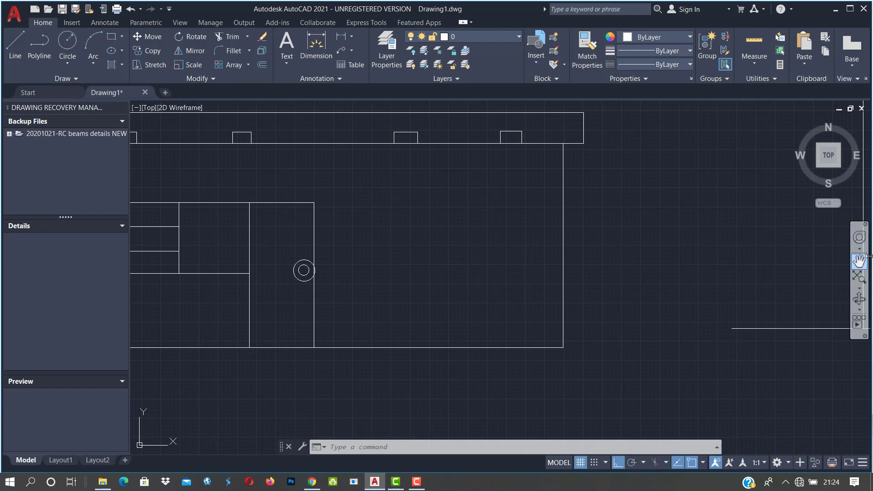
# Step: Pan across the simplified house to examine its window, door and roof with the Pan tool
pyautogui.click(859, 261)
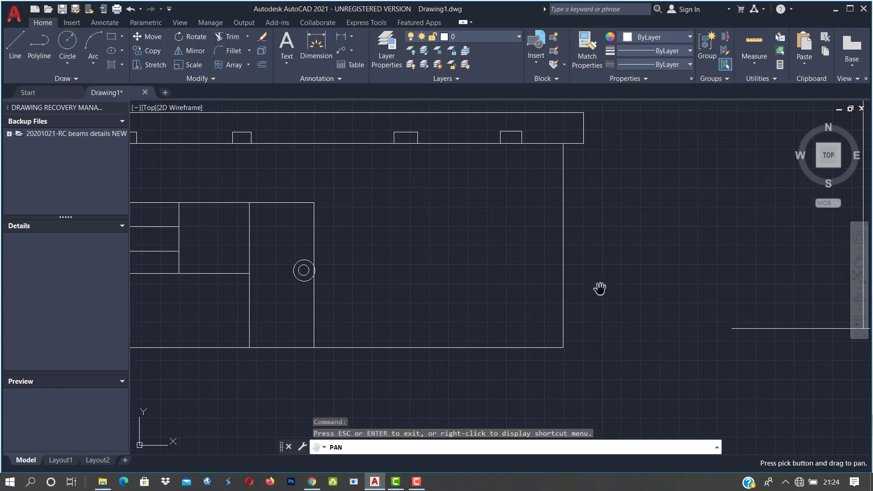
pyautogui.moveTo(600, 290)
pyautogui.mouseDown()
pyautogui.moveTo(564, 340)
pyautogui.moveTo(485, 236)
pyautogui.moveTo(704, 235)
pyautogui.moveTo(708, 321)
pyautogui.moveTo(623, 220)
pyautogui.mouseUp()
pyautogui.moveTo(312, 234); pyautogui.dragTo(615, 259)
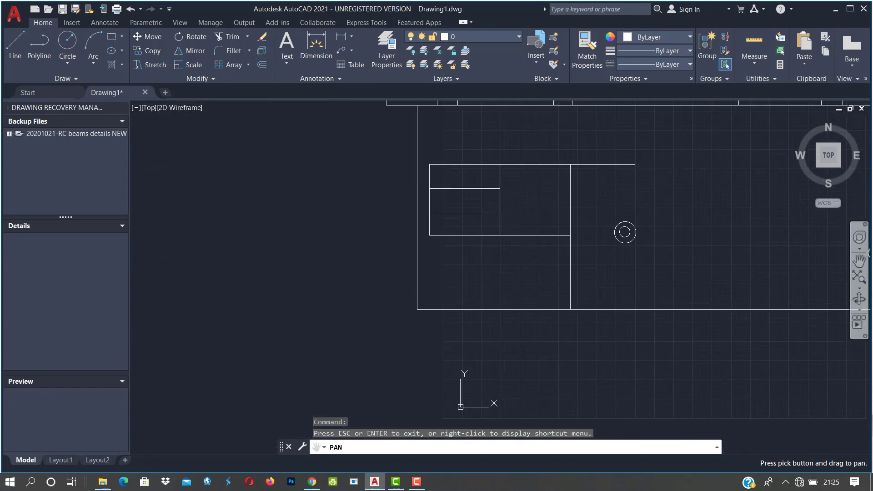
pyautogui.moveTo(557, 269); pyautogui.dragTo(462, 283)
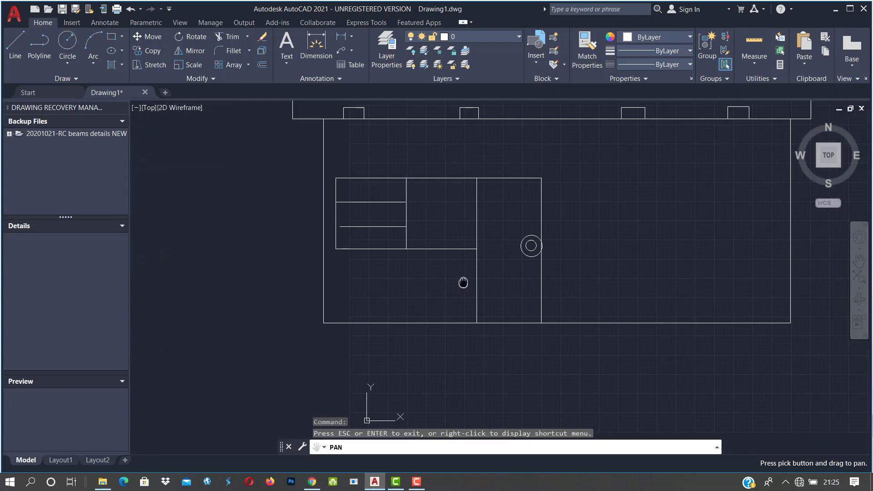
pyautogui.click(861, 282)
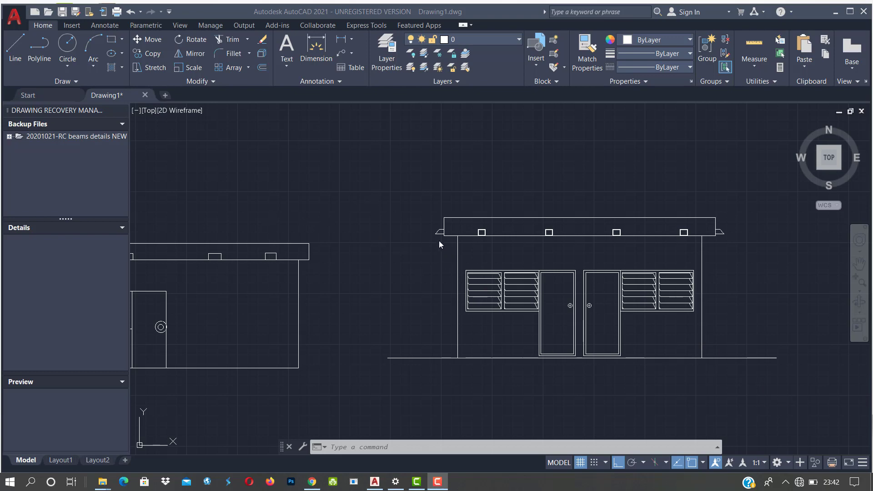
# Step: Draw a large rectangular frame around the original house elevation, leaving a margin beyond its roof and ground line
pyautogui.moveTo(366, 246)
pyautogui.mouseDown(button='middle')
pyautogui.moveTo(425, 226)
pyautogui.moveTo(459, 245)
pyautogui.moveTo(445, 241)
pyautogui.moveTo(478, 236)
pyautogui.moveTo(505, 255)
pyautogui.moveTo(423, 262)
pyautogui.moveTo(339, 236)
pyautogui.moveTo(328, 220)
pyautogui.mouseUp(button='middle')
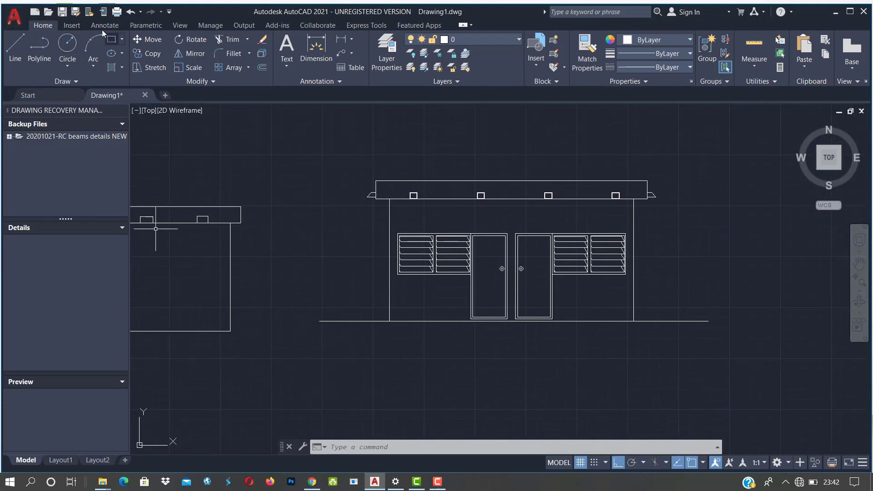
pyautogui.click(112, 40)
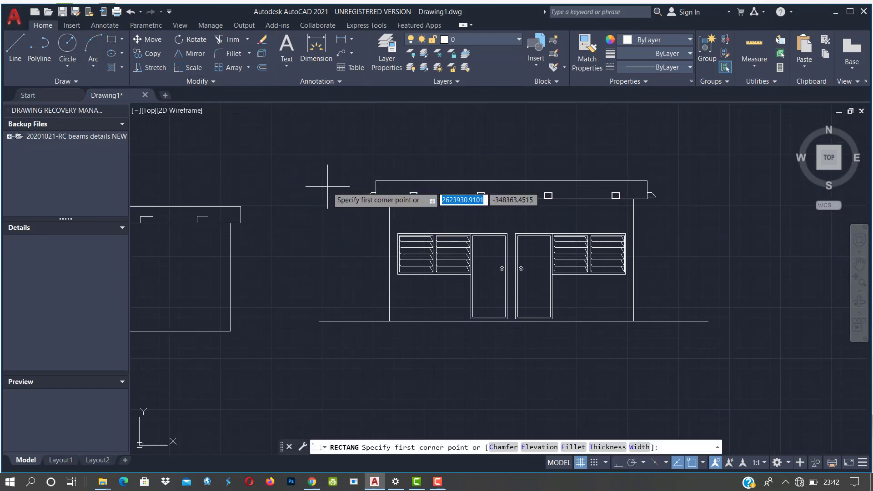
pyautogui.click(273, 137)
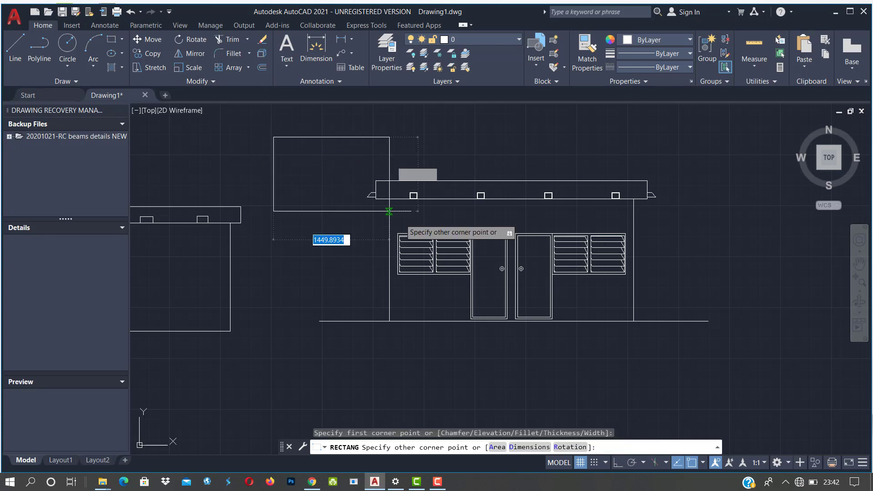
pyautogui.click(738, 375)
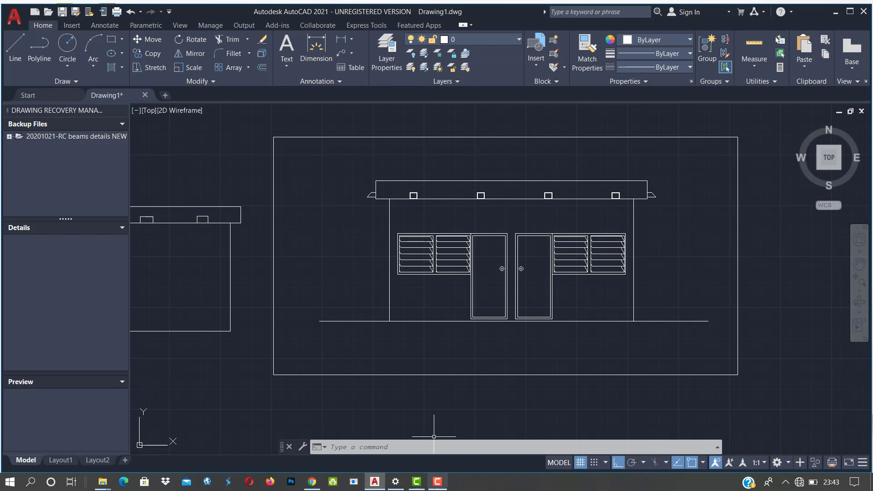
pyautogui.moveTo(340, 238); pyautogui.dragTo(362, 250, button='middle')
pyautogui.scroll(-2, 363, 251)
pyautogui.moveTo(220, 201); pyautogui.dragTo(321, 217, button='middle')
pyautogui.click(379, 449)
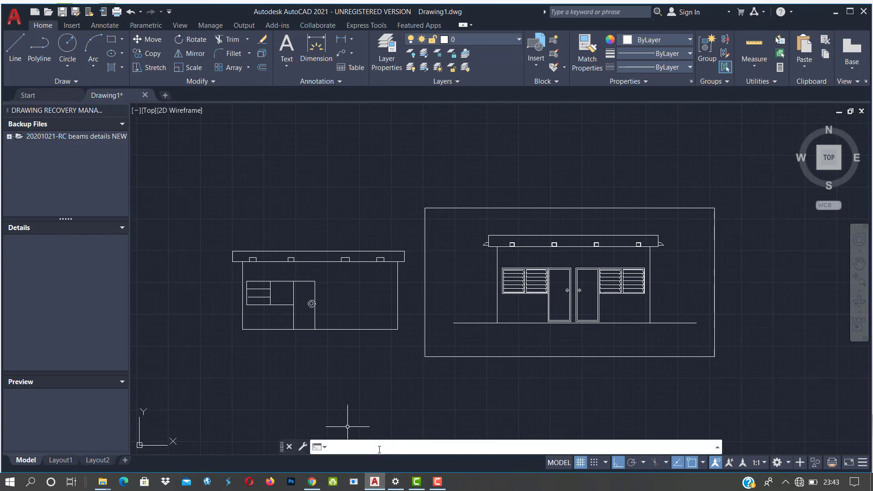
pyautogui.click(14, 17)
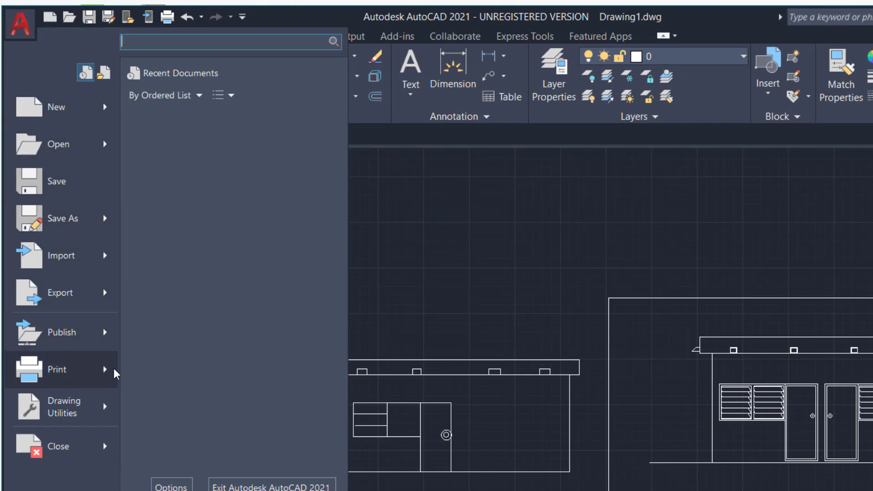
pyautogui.moveTo(106, 370)
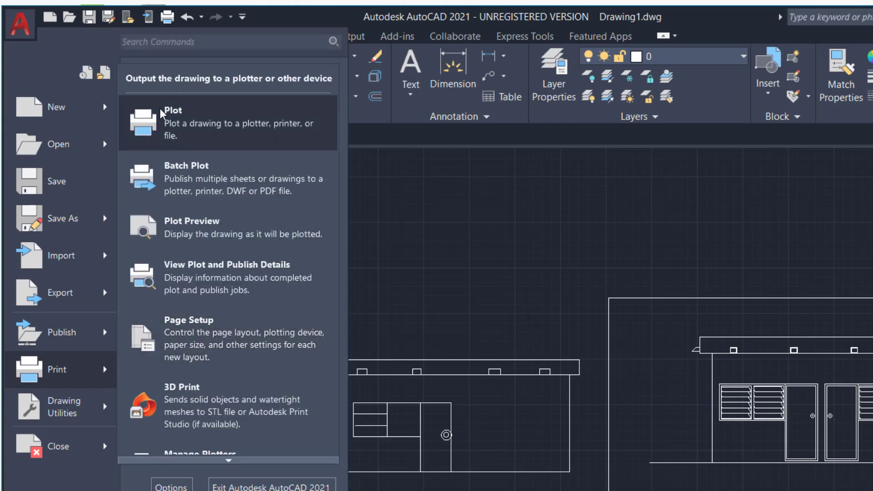
pyautogui.click(165, 121)
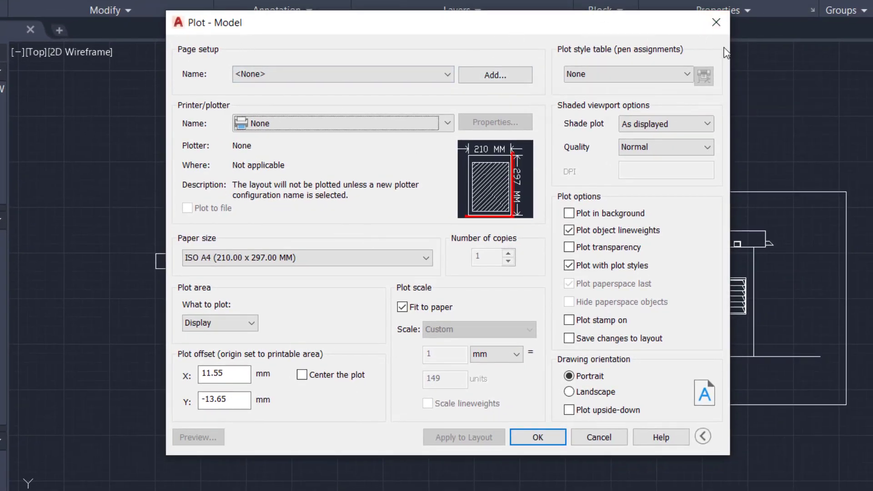
pyautogui.click(717, 23)
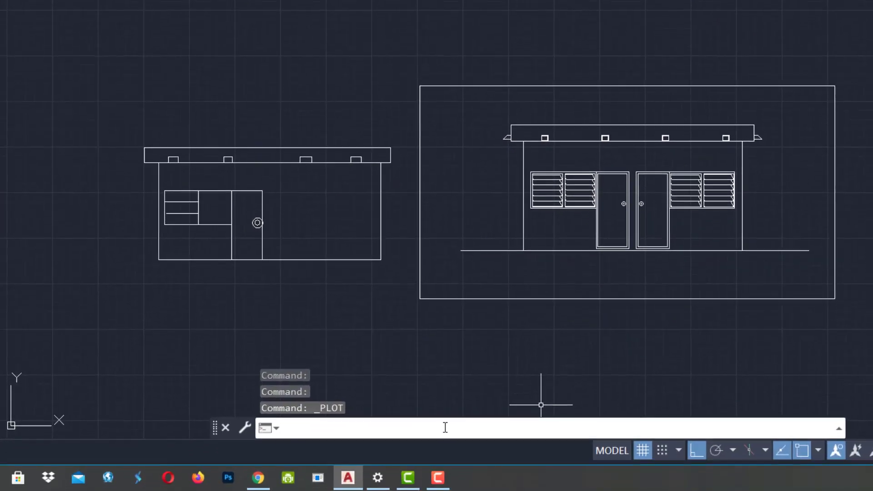
# Step: Start the PLOT command and choose AutoCAD PDF (General Documentation).pc3 as the plotter
pyautogui.write('pl')
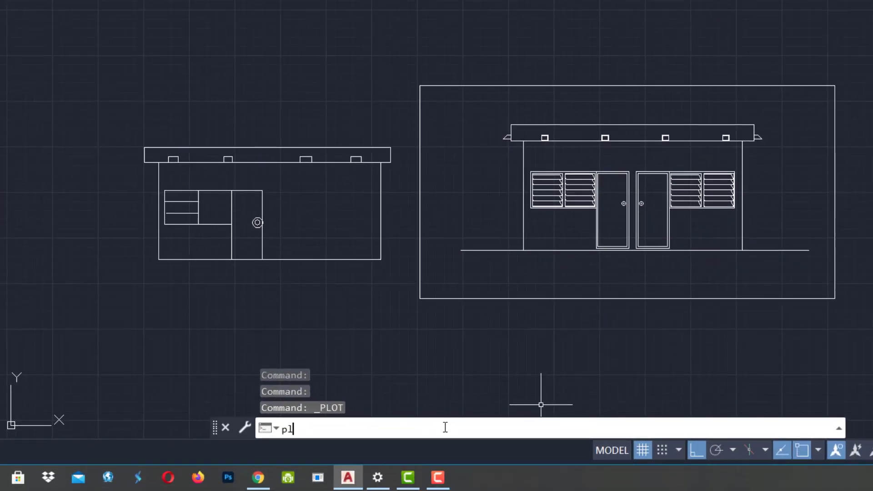
pyautogui.write('ot')
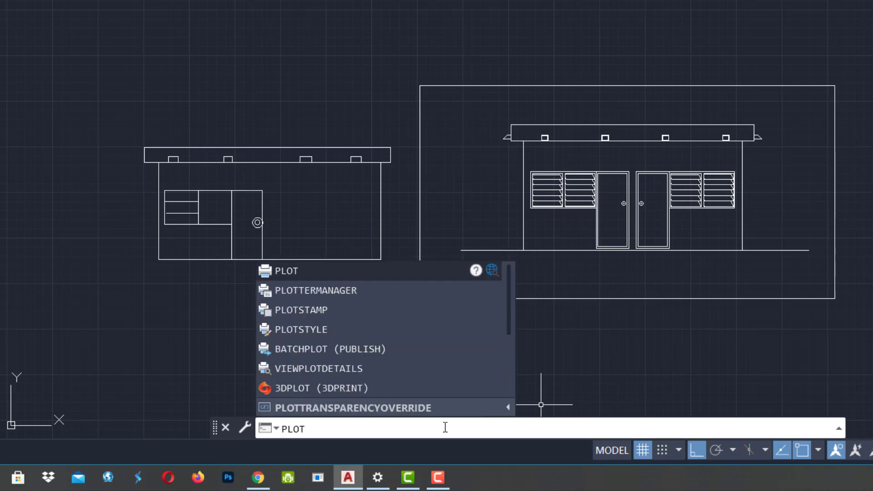
pyautogui.press('Return')
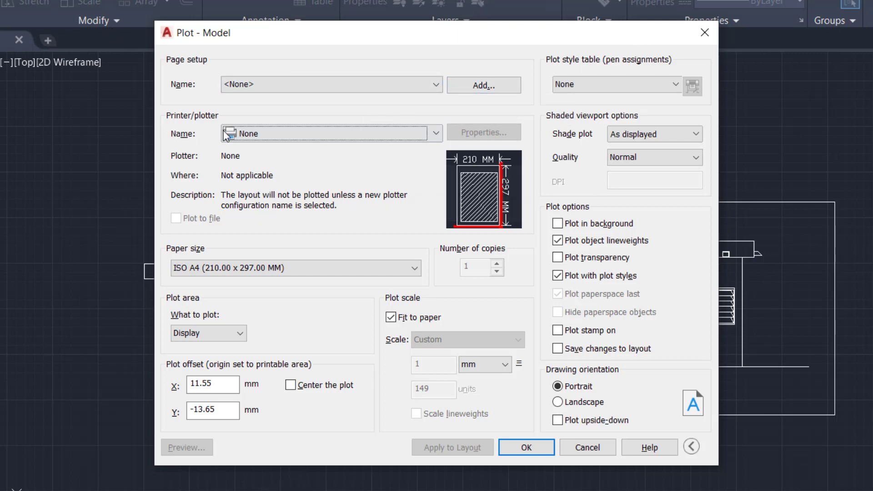
pyautogui.click(358, 136)
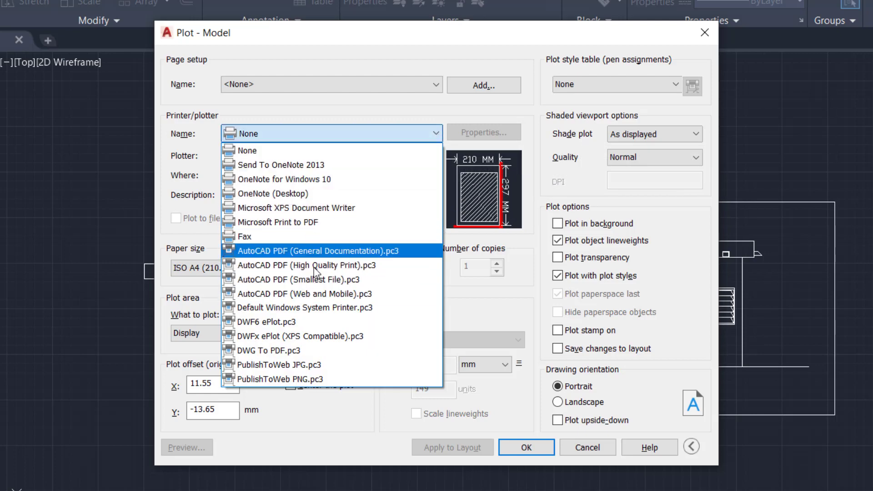
pyautogui.click(286, 252)
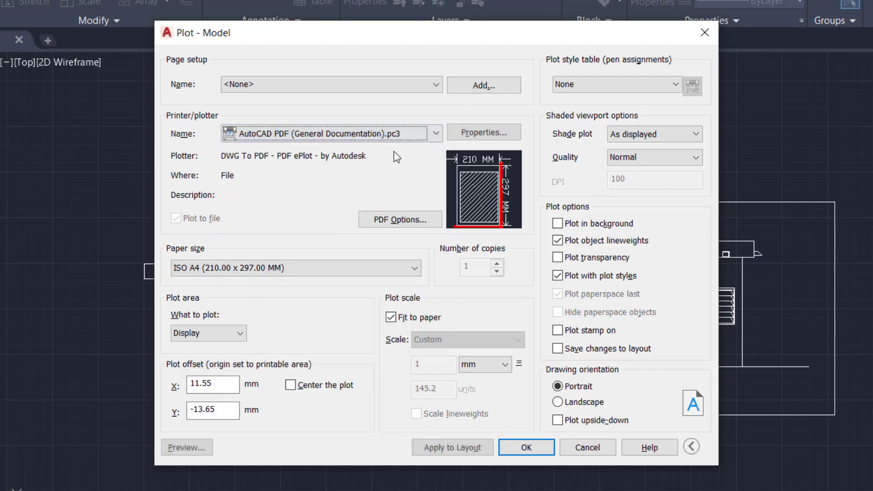
# Step: Set the plot to ISO A3 (297.00 x 420.00 MM) paper, centred, in landscape orientation
pyautogui.click(416, 269)
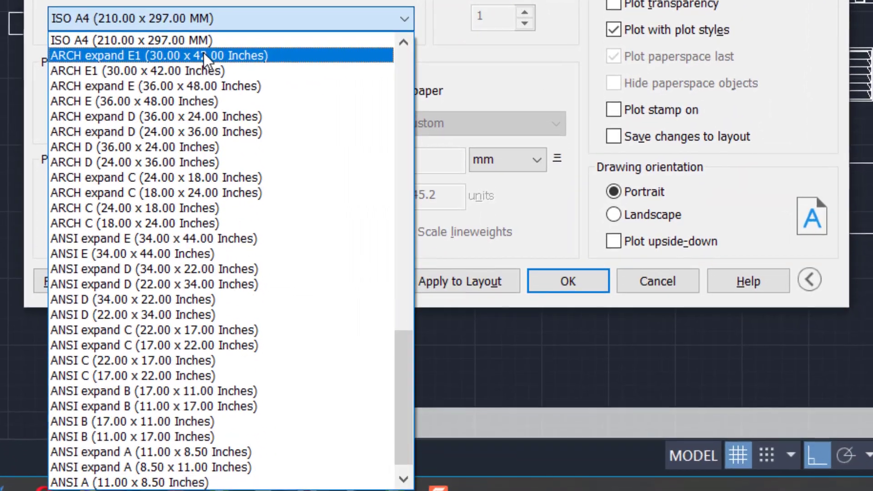
pyautogui.scroll(1, 277, 292)
pyautogui.scroll(2, 204, 53)
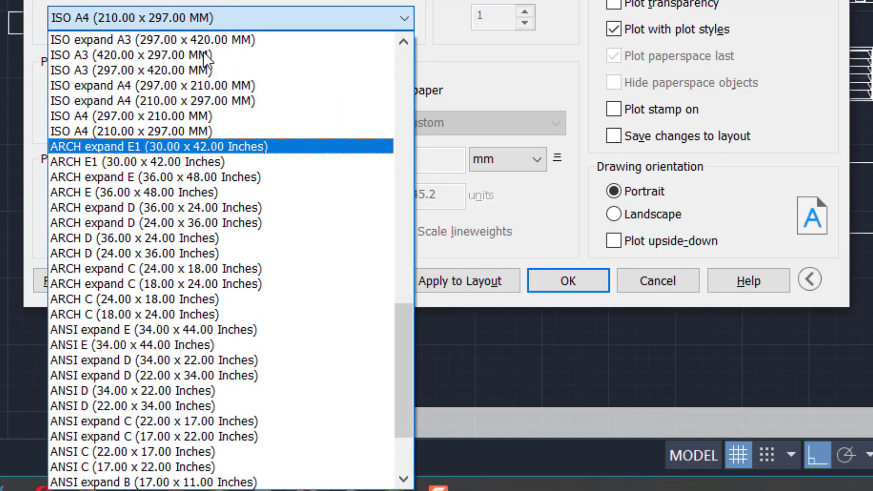
pyautogui.click(99, 76)
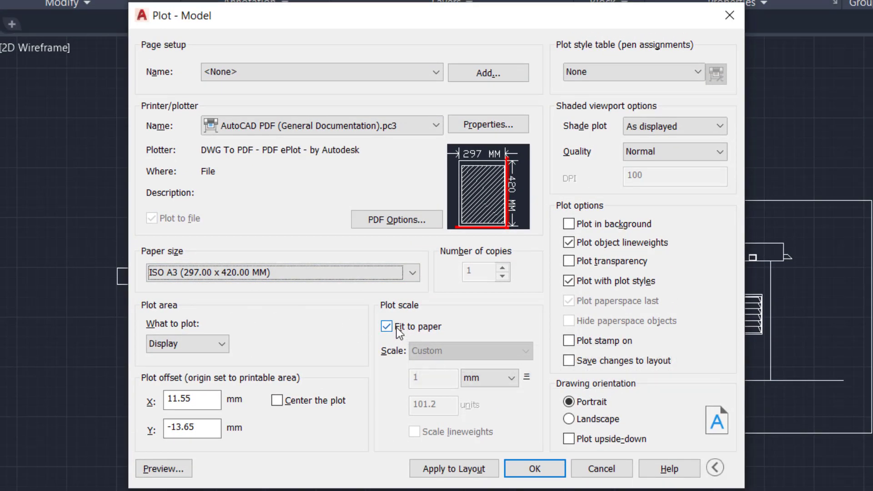
pyautogui.click(279, 401)
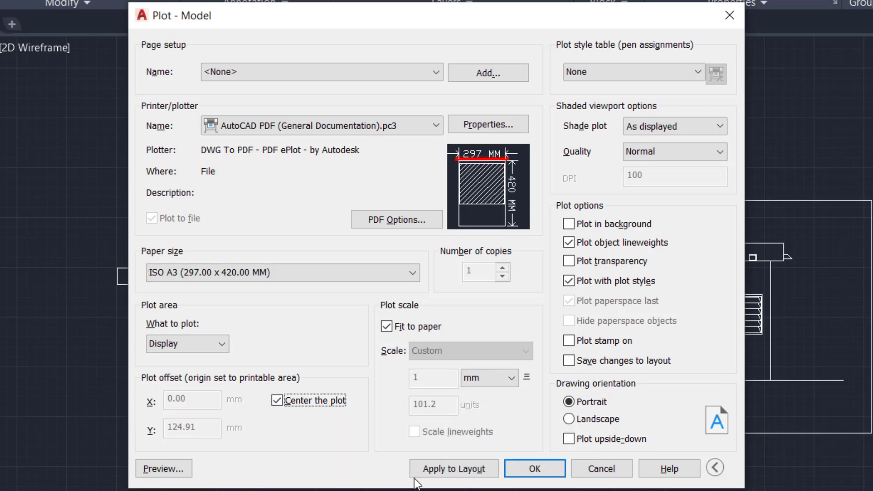
pyautogui.click(569, 419)
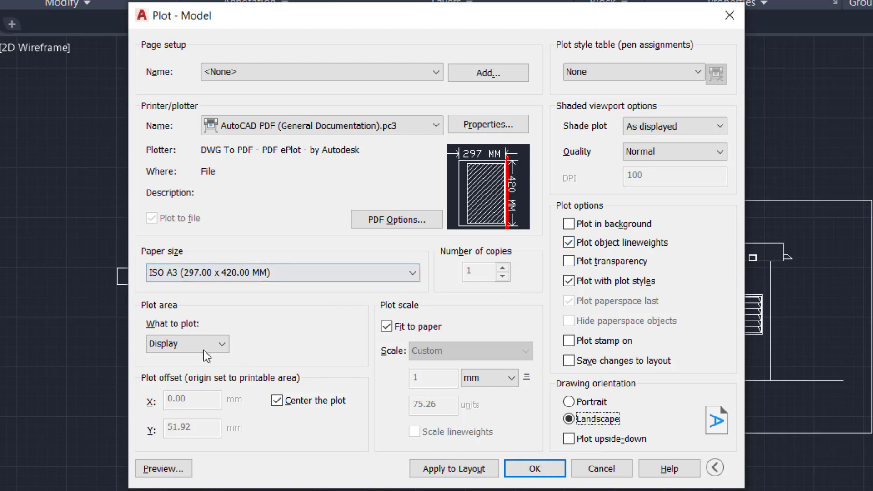
# Step: Define the plot area as a window enclosing both the simplified house and the framed original elevation
pyautogui.click(223, 346)
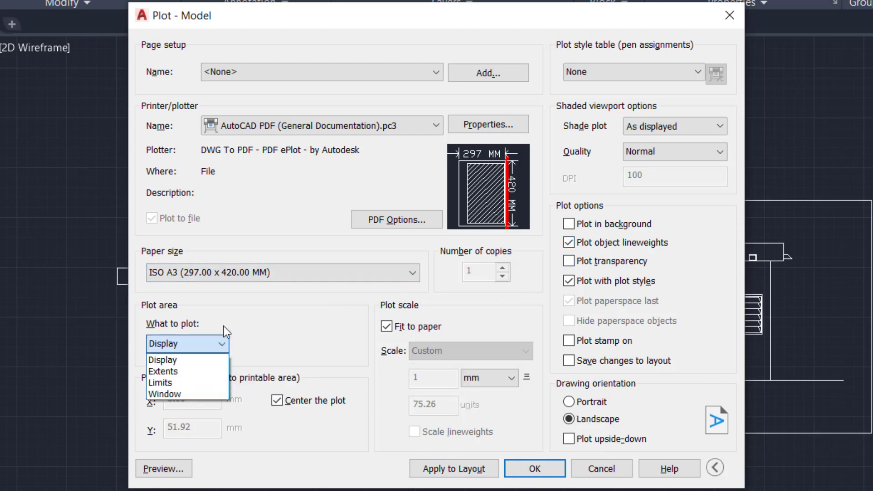
pyautogui.click(184, 394)
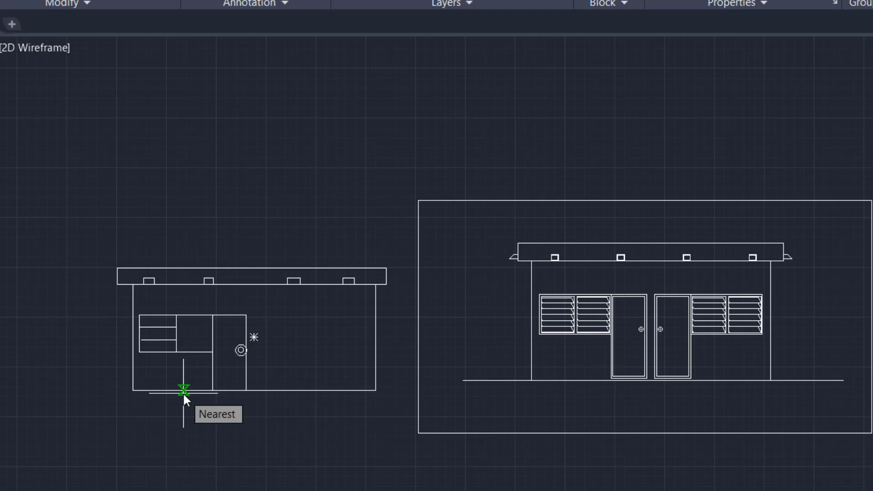
pyautogui.click(12, 96)
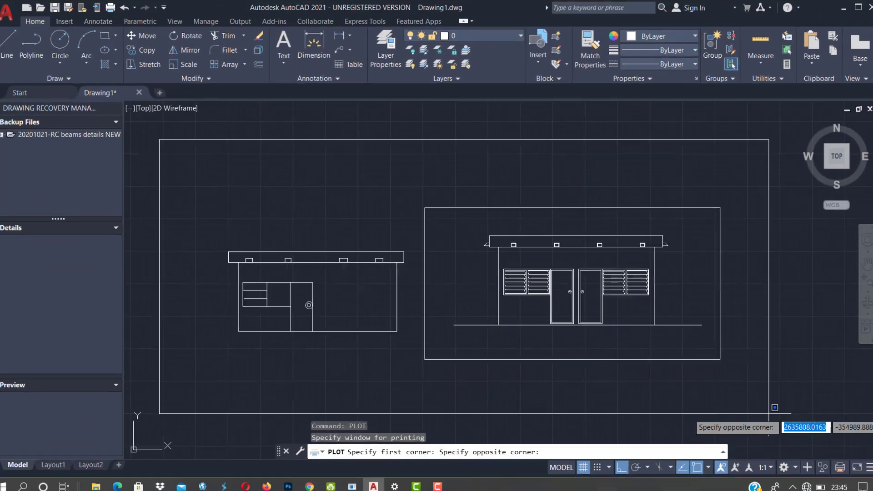
pyautogui.click(764, 415)
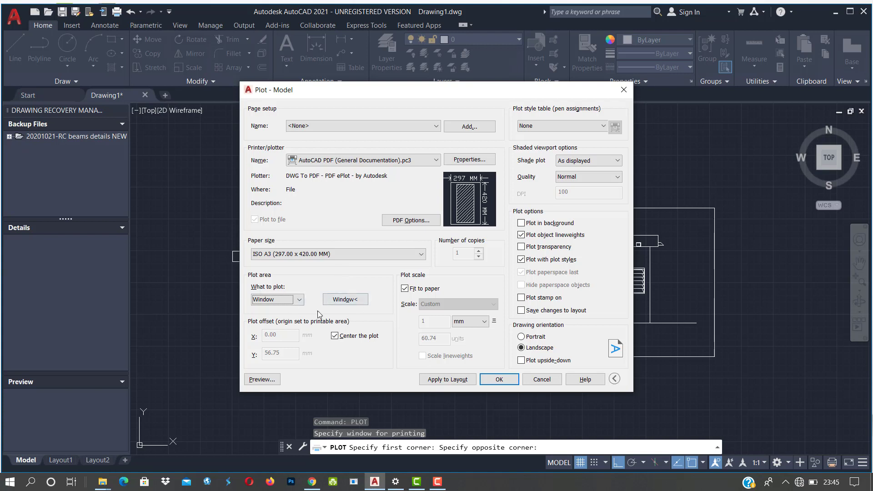
pyautogui.click(347, 299)
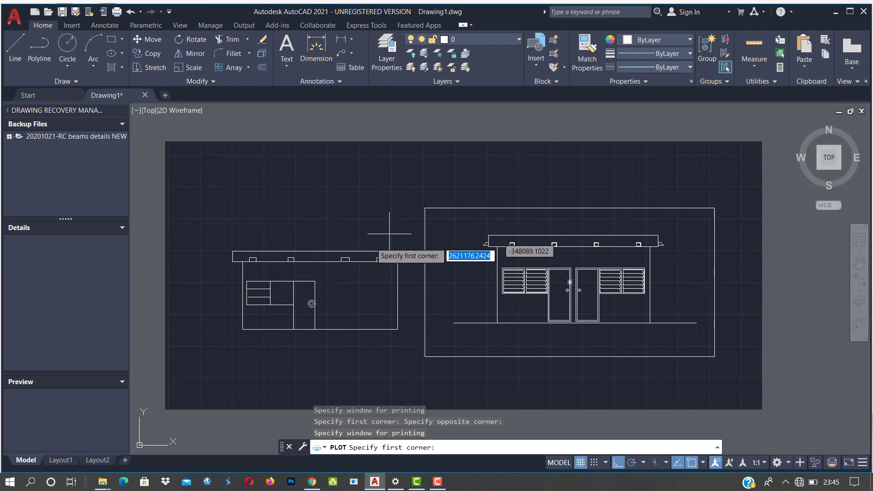
pyautogui.press('Escape')
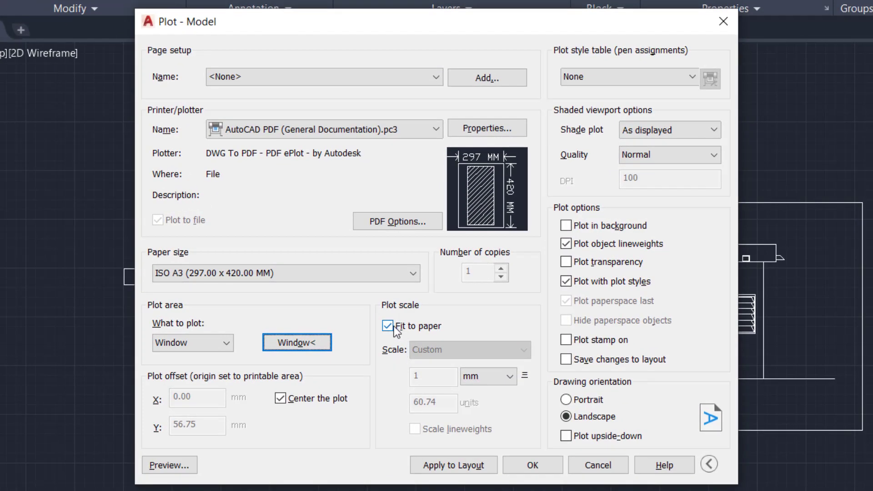
pyautogui.click(401, 329)
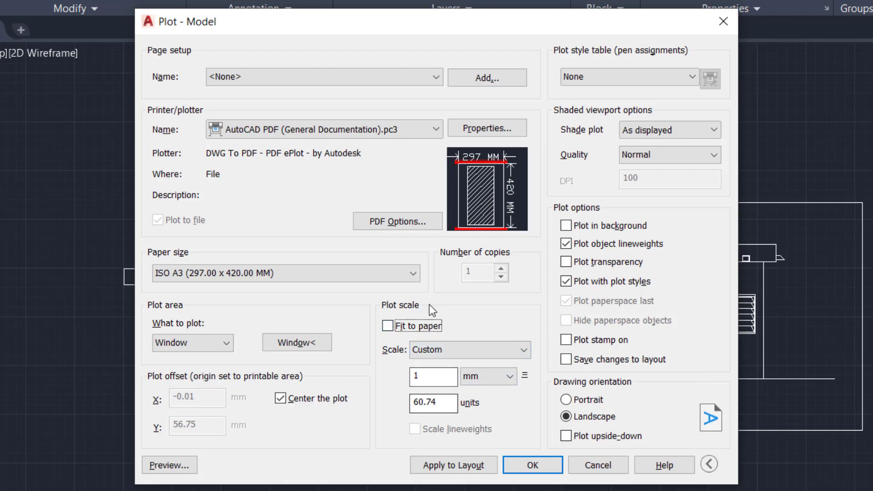
pyautogui.click(389, 326)
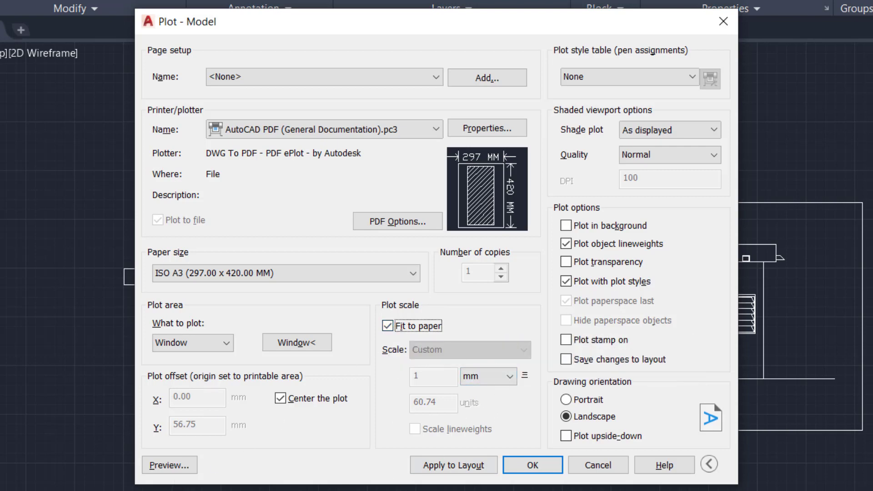
# Step: Preview the plot of both house elevations on the A3 landscape sheet
pyautogui.click(182, 466)
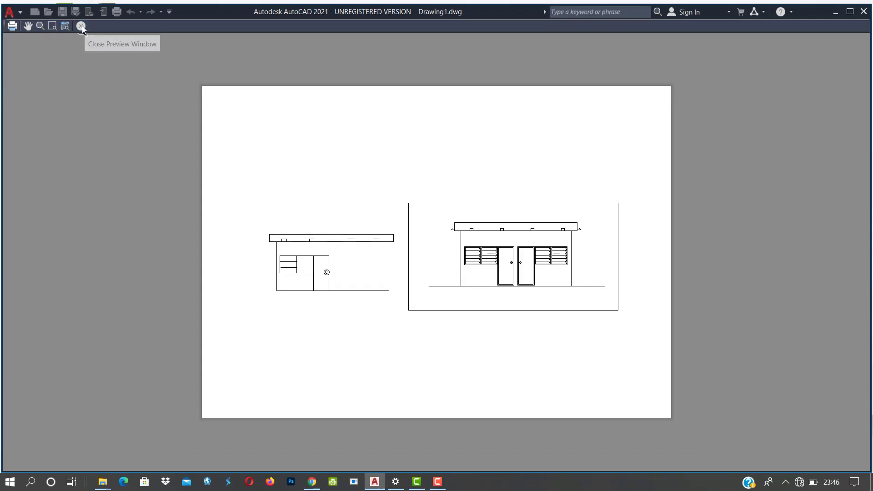
# Step: Close the plot preview and plot the sheet to the Desktop as a PDF named assignment1
pyautogui.click(82, 26)
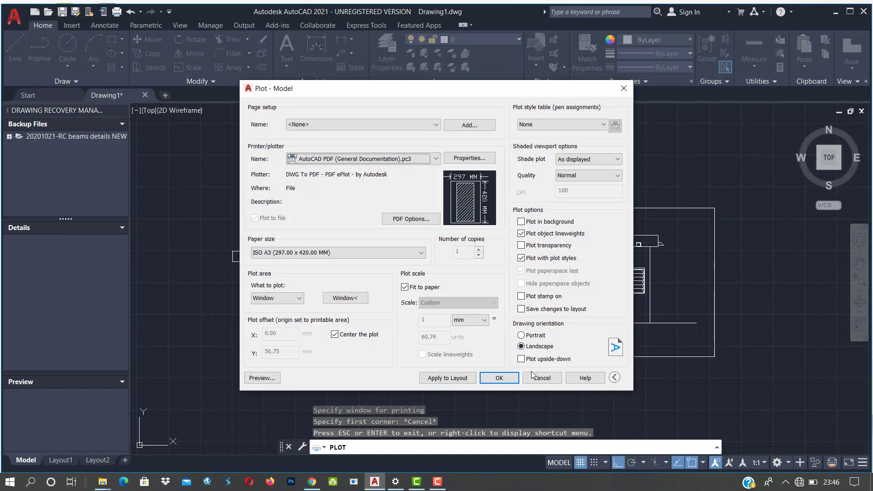
pyautogui.click(507, 379)
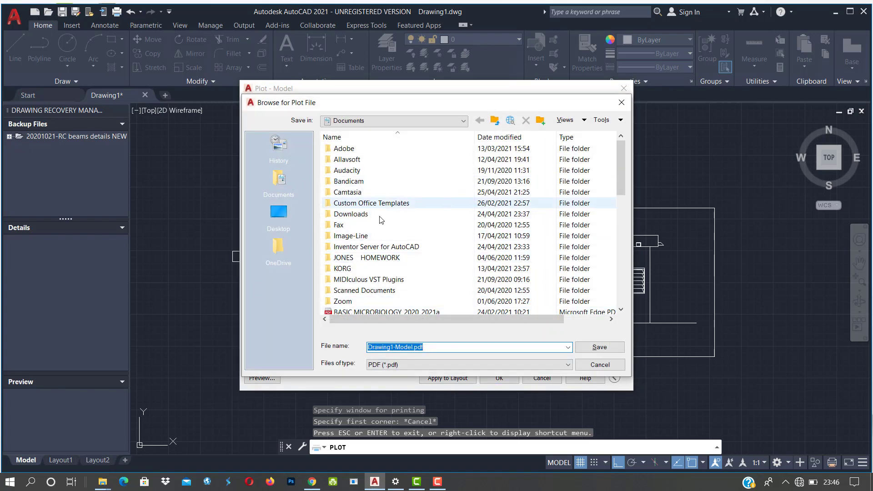
pyautogui.click(272, 226)
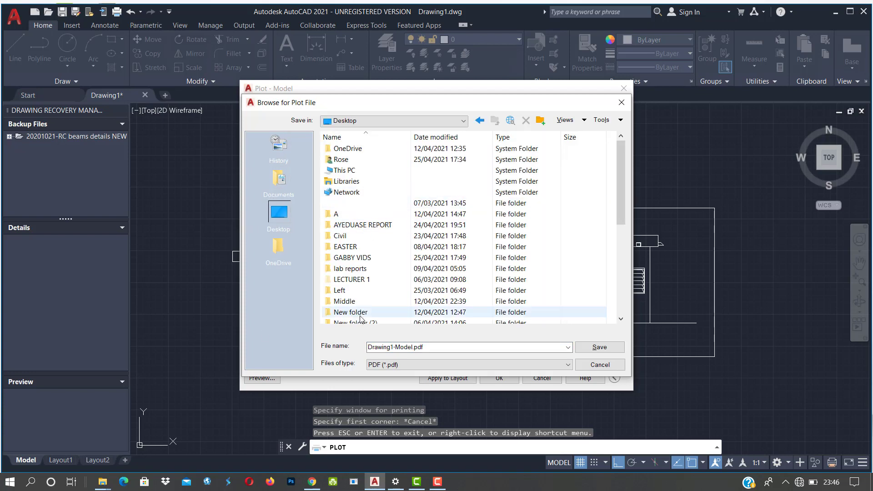
pyautogui.click(441, 348)
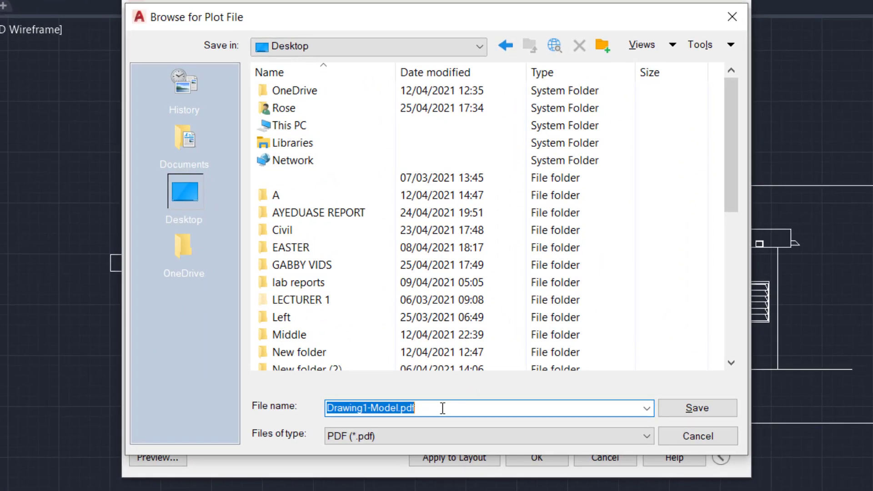
pyautogui.write('ass')
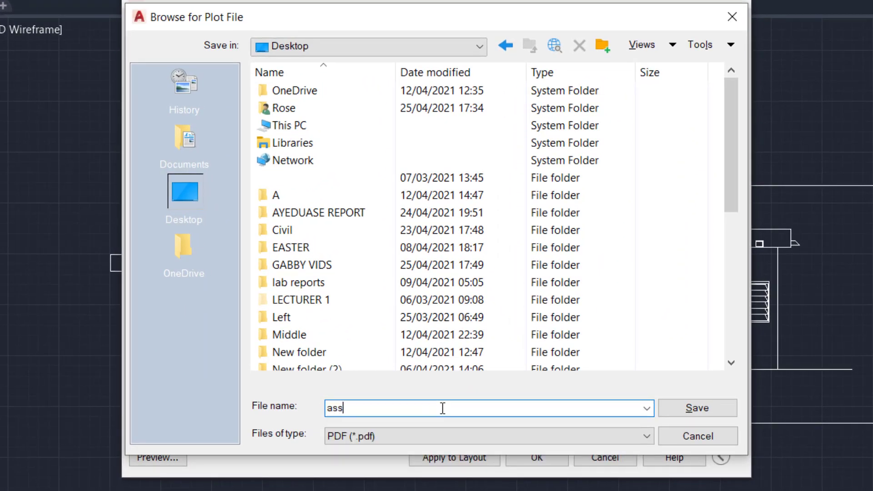
pyautogui.write('ignment')
pyautogui.write('1')
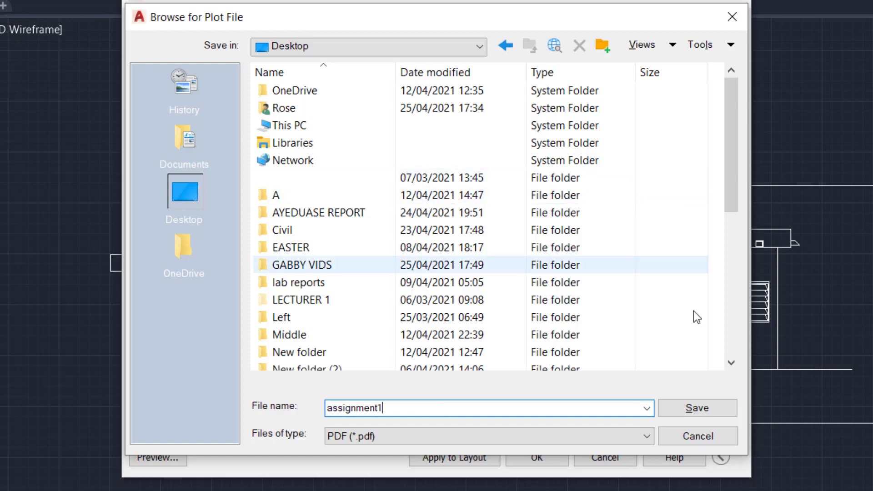
pyautogui.click(711, 408)
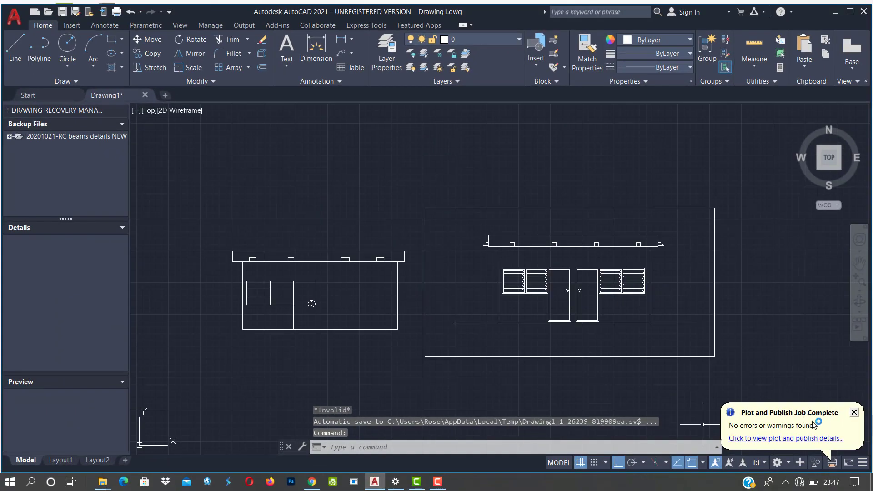
pyautogui.click(855, 413)
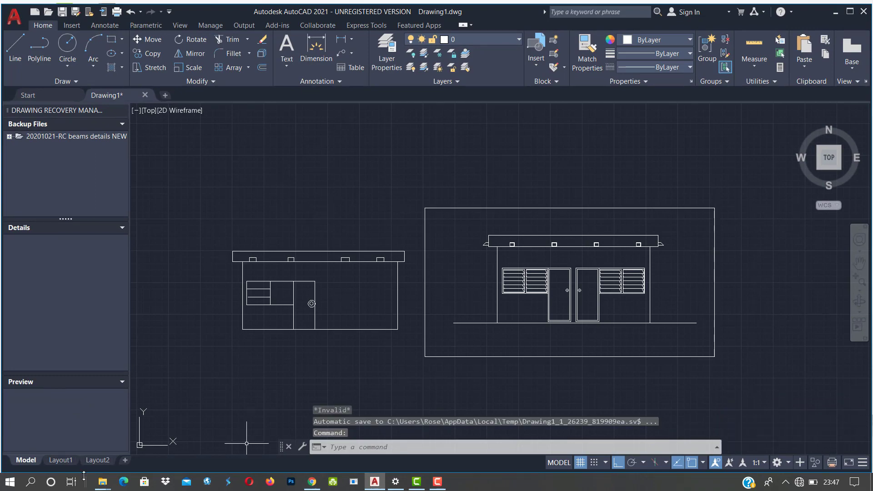
# Step: Switch to File Explorer, find the assignment1 PDF in the Desktop folder and open it
pyautogui.click(102, 486)
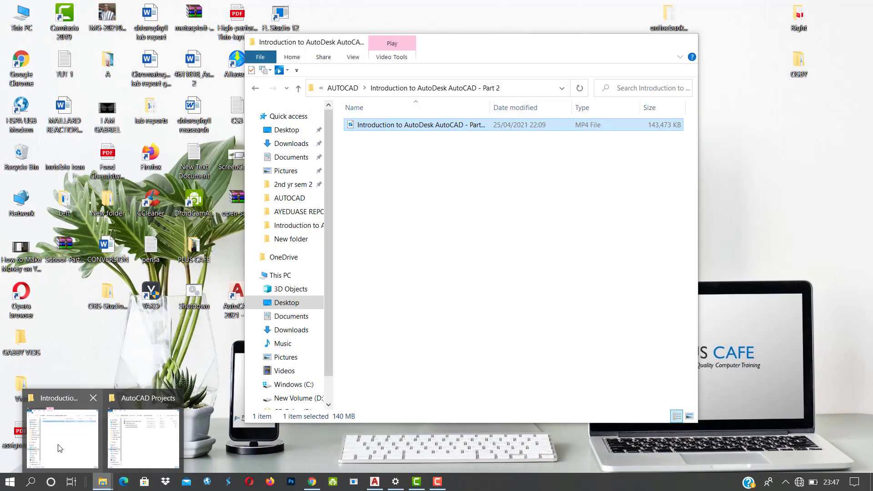
pyautogui.click(60, 448)
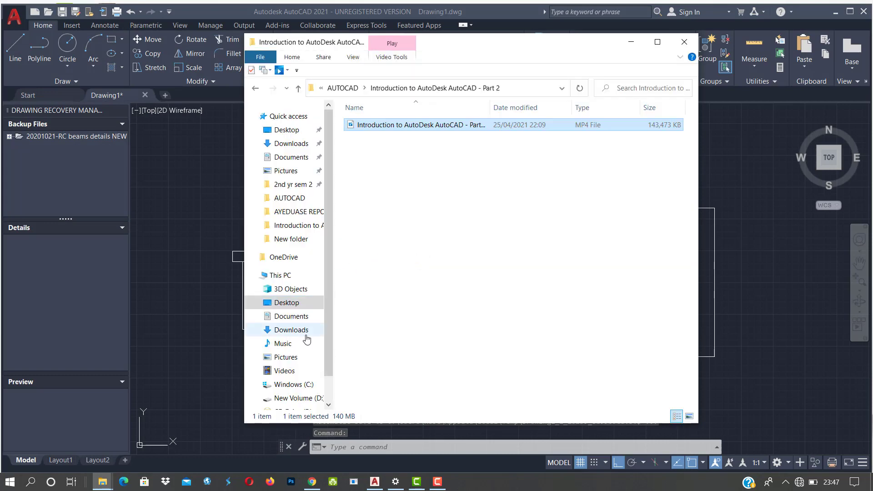
pyautogui.click(287, 130)
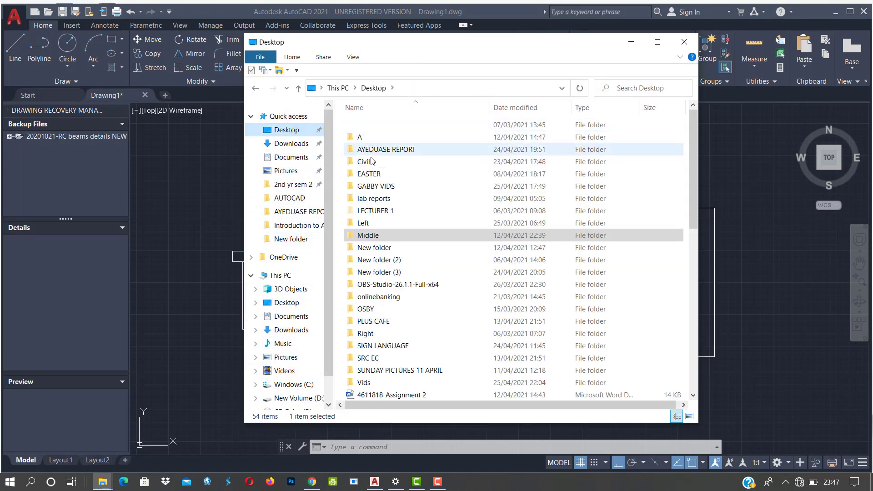
pyautogui.click(376, 200)
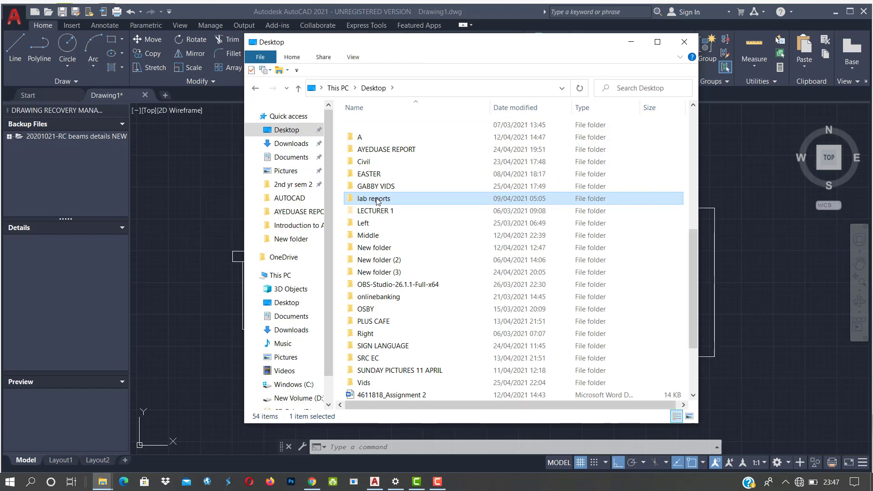
pyautogui.press('a')
pyautogui.click(379, 136)
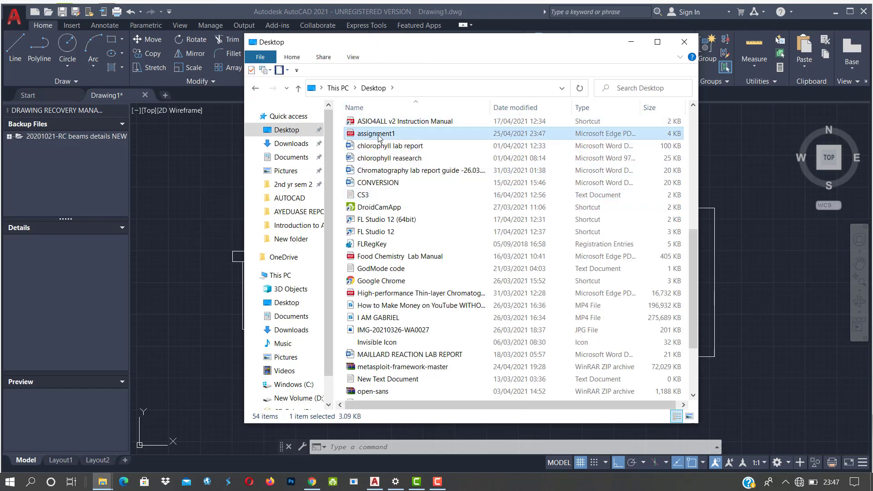
pyautogui.doubleClick(378, 136)
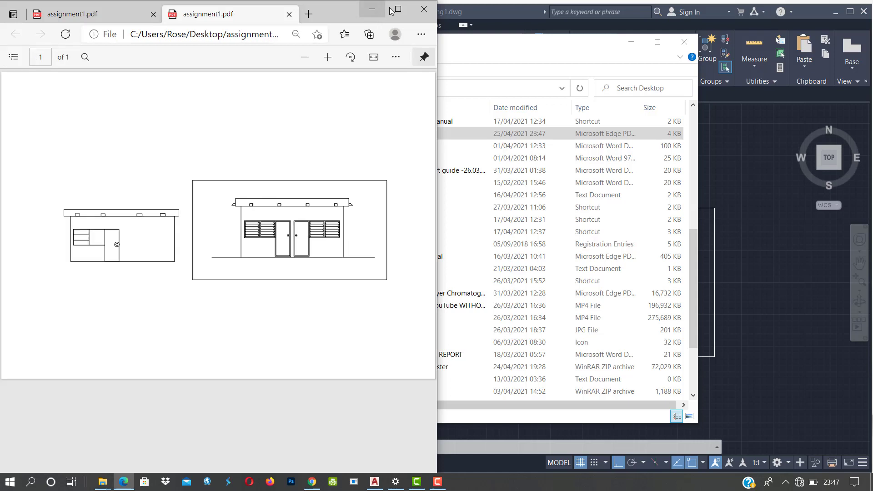
# Step: View the plotted PDF in a maximised window and return to the AutoCAD drawing
pyautogui.click(394, 10)
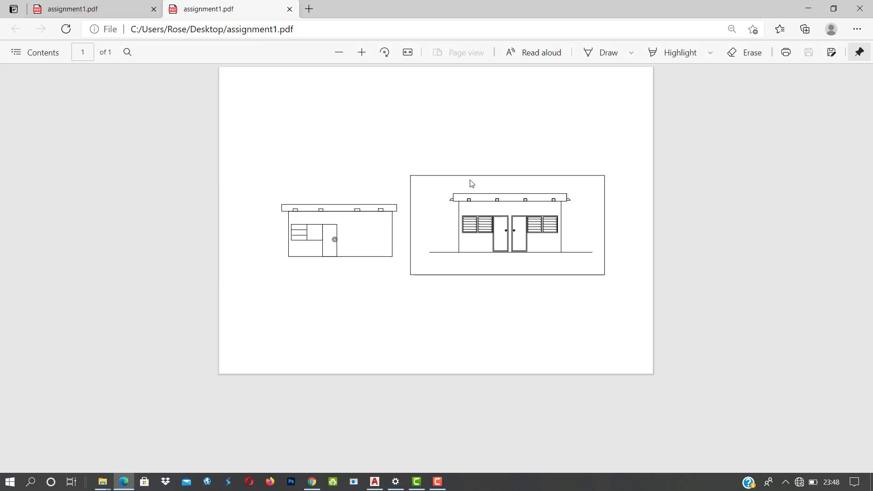
pyautogui.click(809, 9)
pyautogui.click(636, 35)
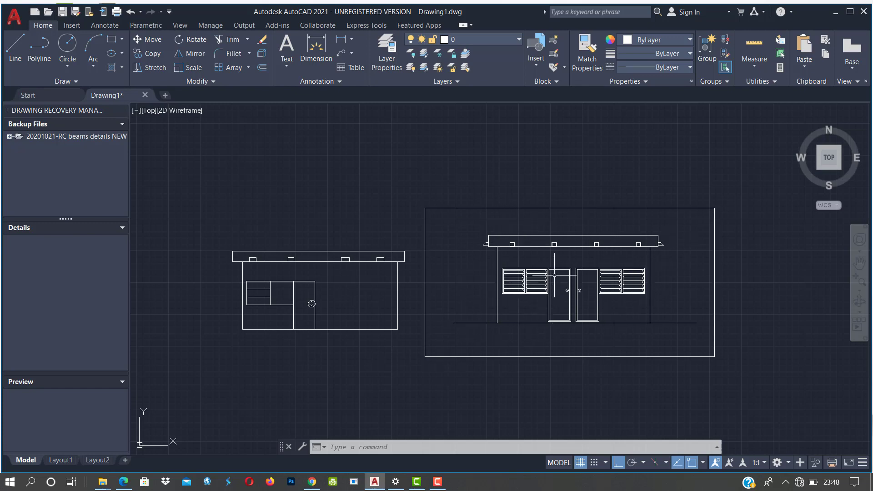
# Step: Examine the framed original elevation and the simplified house up close and side by side
pyautogui.scroll(5, 530, 306)
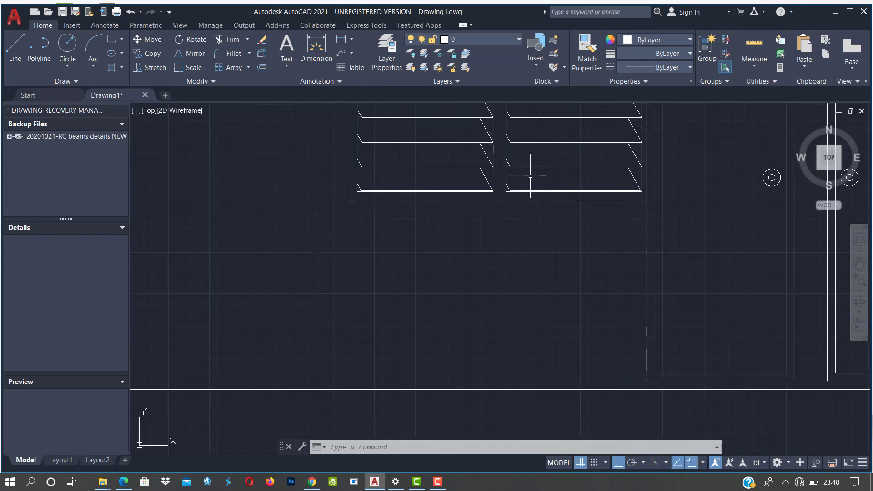
pyautogui.scroll(-8, 496, 296)
pyautogui.scroll(2, 568, 192)
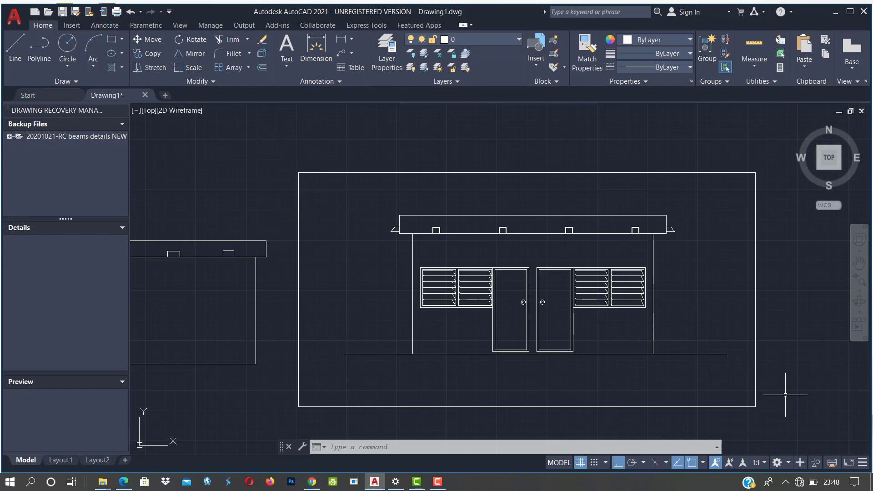
pyautogui.scroll(3, 783, 398)
pyautogui.scroll(-3, 723, 377)
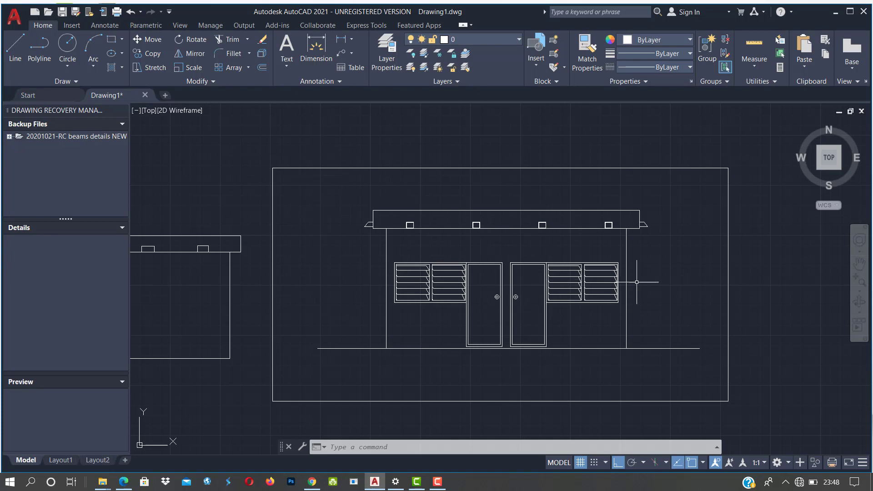
pyautogui.scroll(-4, 637, 279)
pyautogui.scroll(4, 483, 283)
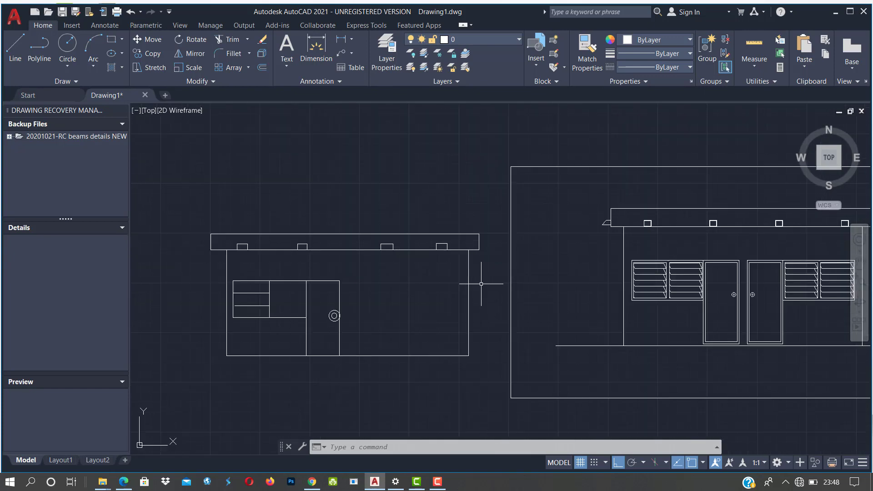
pyautogui.scroll(-2, 255, 268)
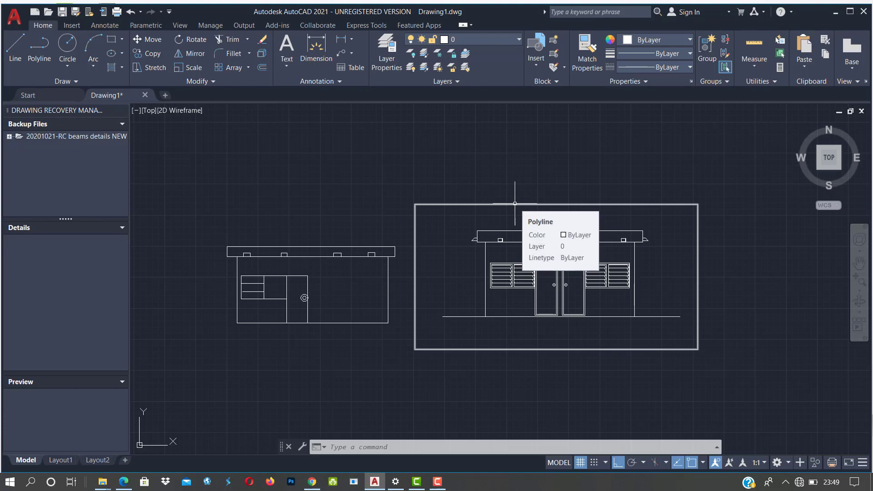
# Step: Select the rectangular frame around the original elevation
pyautogui.click(515, 203)
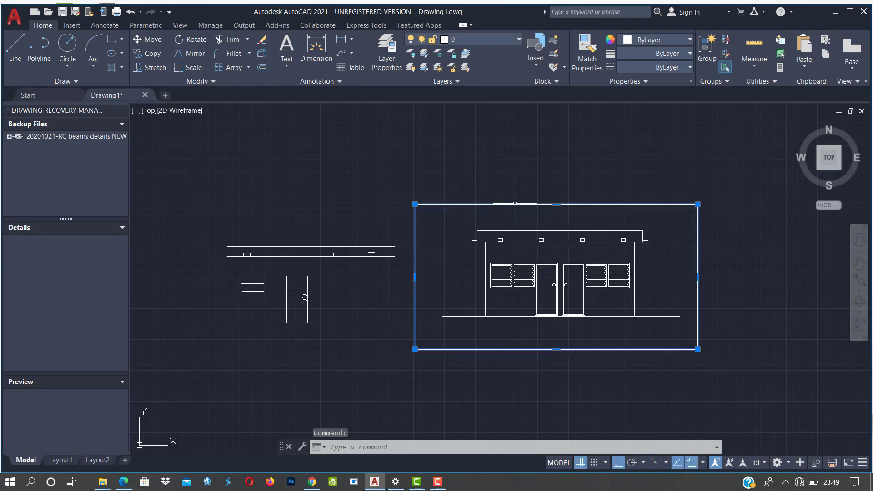